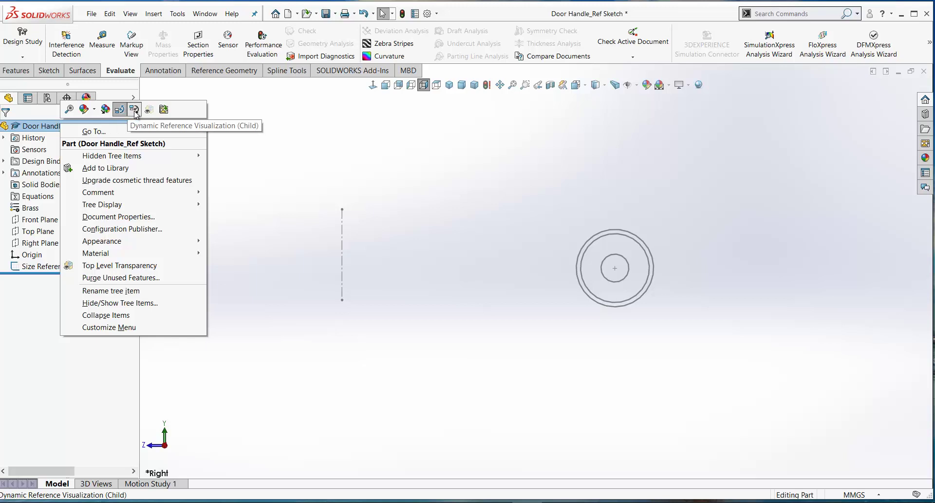
Close the part's context menu without choosing any option
{"action": "left_click", "coordinate": [261, 180]}
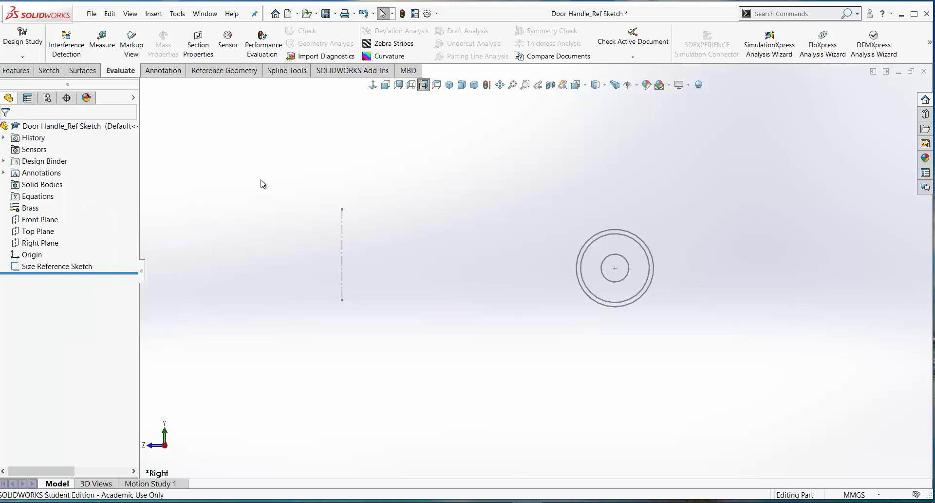
{"action": "mouse_move", "coordinate": [59, 271]}
{"action": "left_click", "coordinate": [49, 267]}
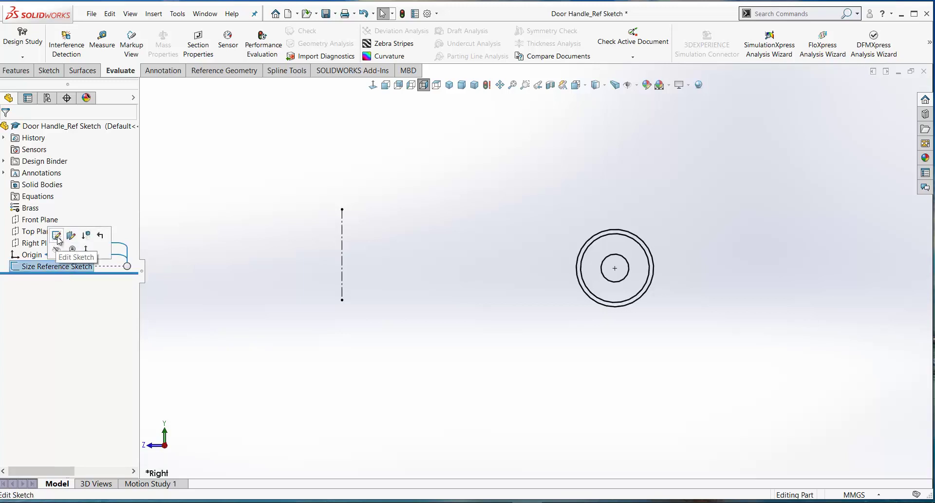
{"action": "scroll", "coordinate": [411, 242], "scroll_direction": "down", "scroll_amount": 2}
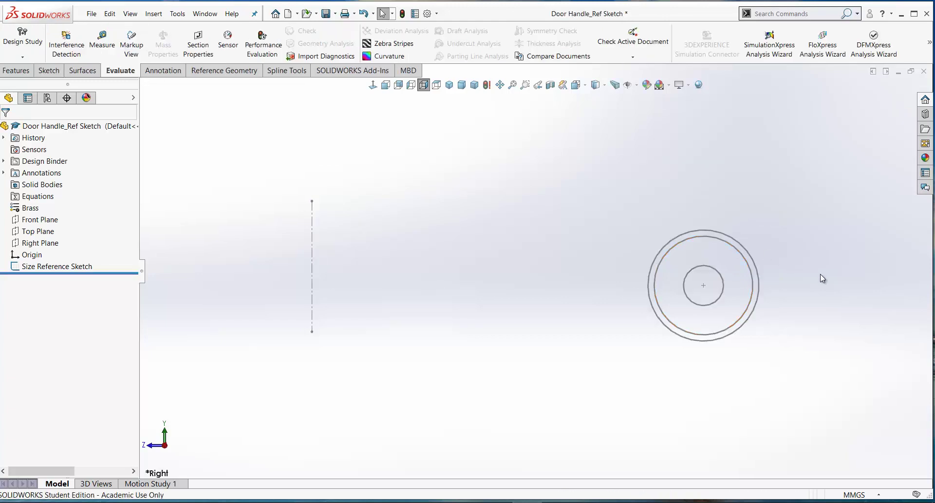
{"action": "scroll", "coordinate": [821, 272], "scroll_direction": "up", "scroll_amount": 2}
{"action": "scroll", "coordinate": [804, 268], "scroll_direction": "down", "scroll_amount": 2}
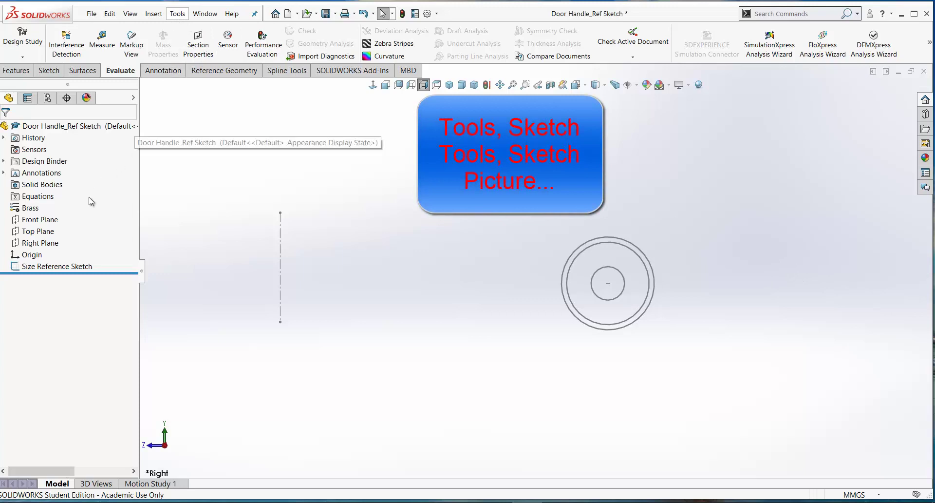
Start a sketch on Right Plane and insert the Door Handle Side picture from the Door Handle Pictures Use folder
{"action": "left_click", "coordinate": [46, 244]}
{"action": "left_click", "coordinate": [57, 227]}
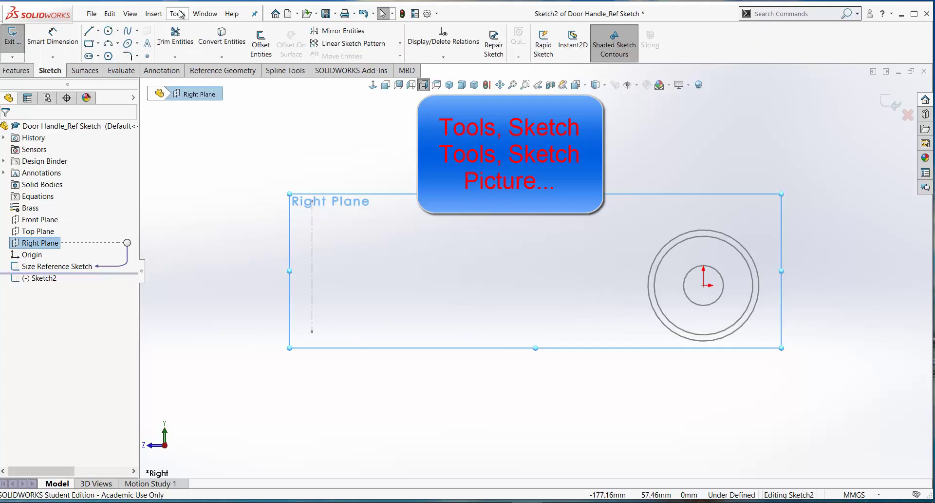
{"action": "left_click", "coordinate": [179, 15]}
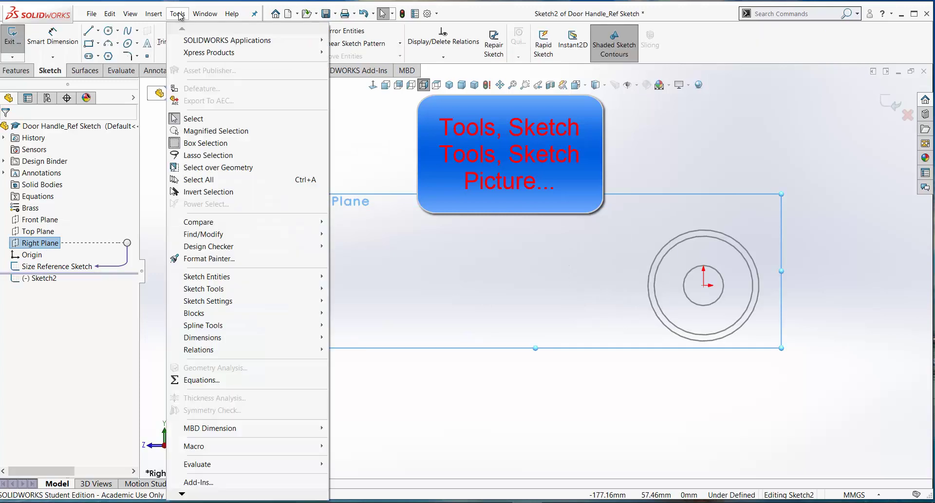
{"action": "mouse_move", "coordinate": [203, 288]}
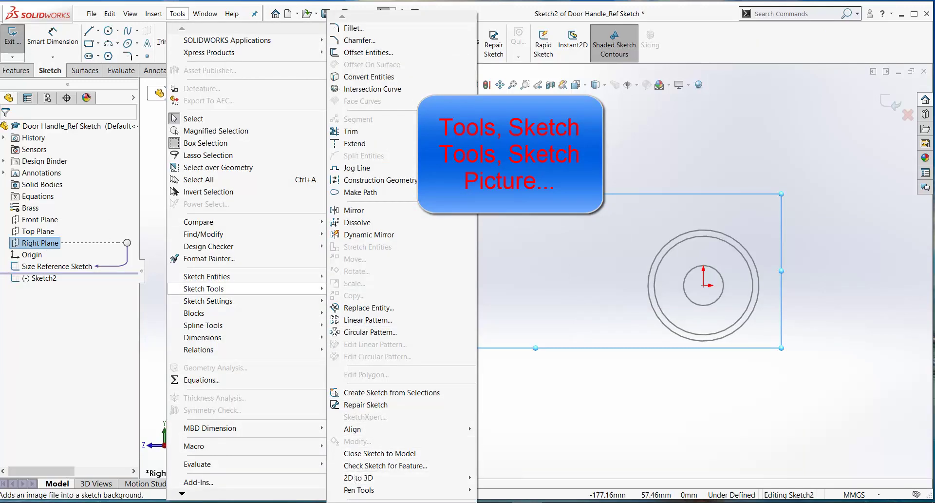
{"action": "left_click", "coordinate": [368, 502]}
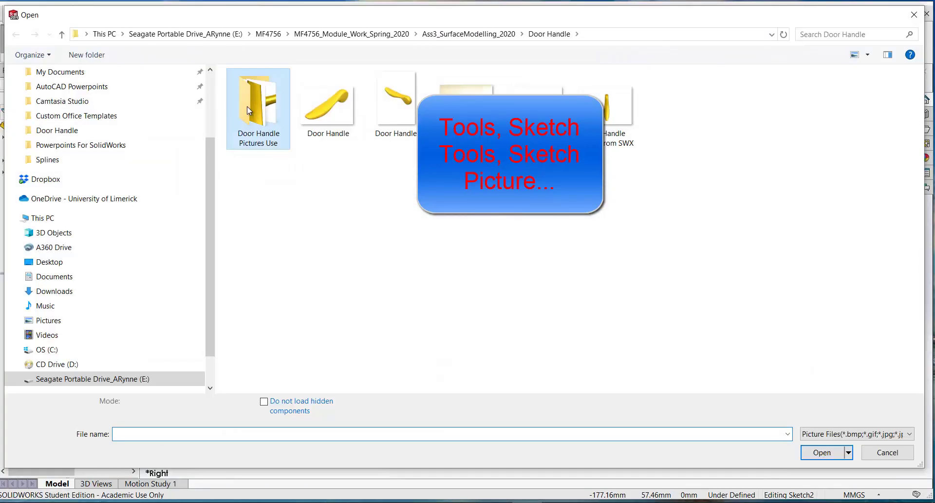
{"action": "double_click", "coordinate": [248, 108]}
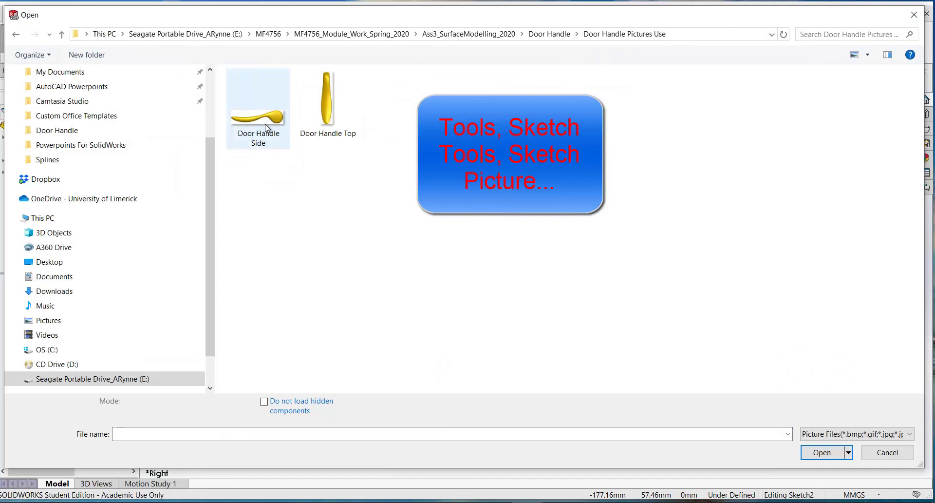
{"action": "left_click", "coordinate": [244, 140]}
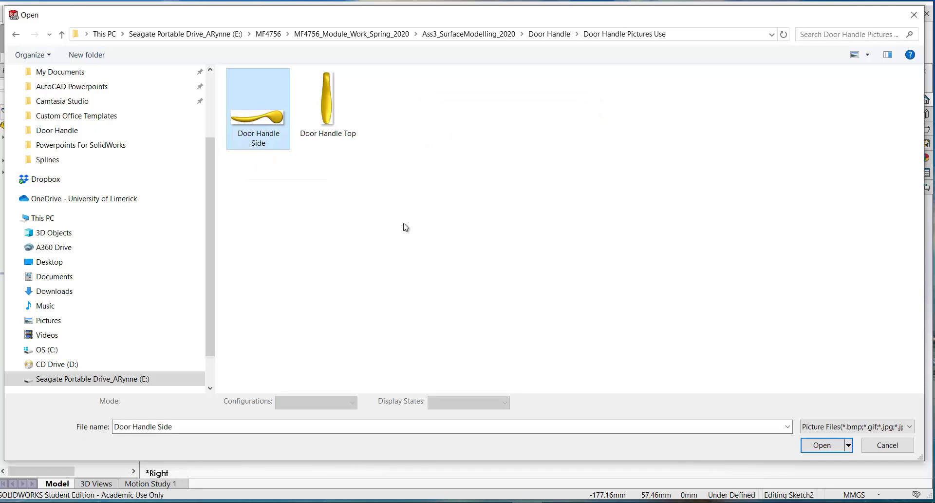
{"action": "left_click", "coordinate": [822, 445]}
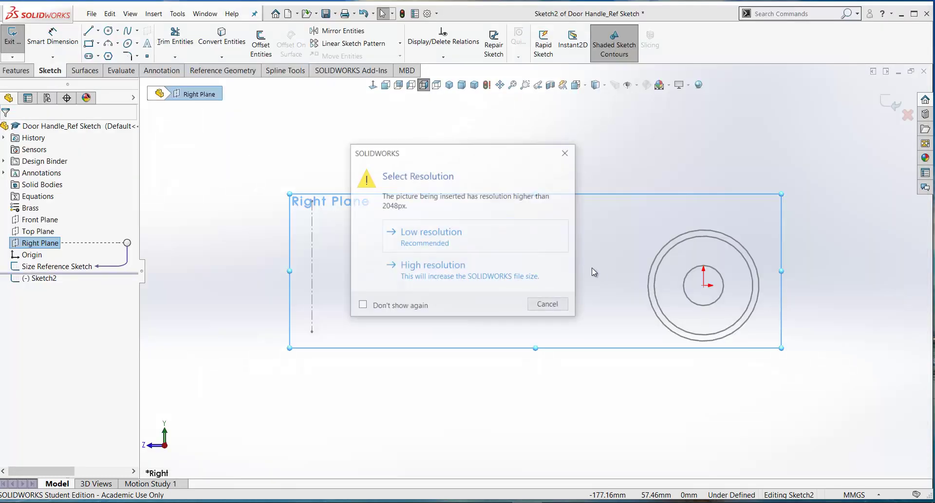
Insert the side picture at Low resolution and stretch its scale line from tip to tip
{"action": "left_click", "coordinate": [421, 237]}
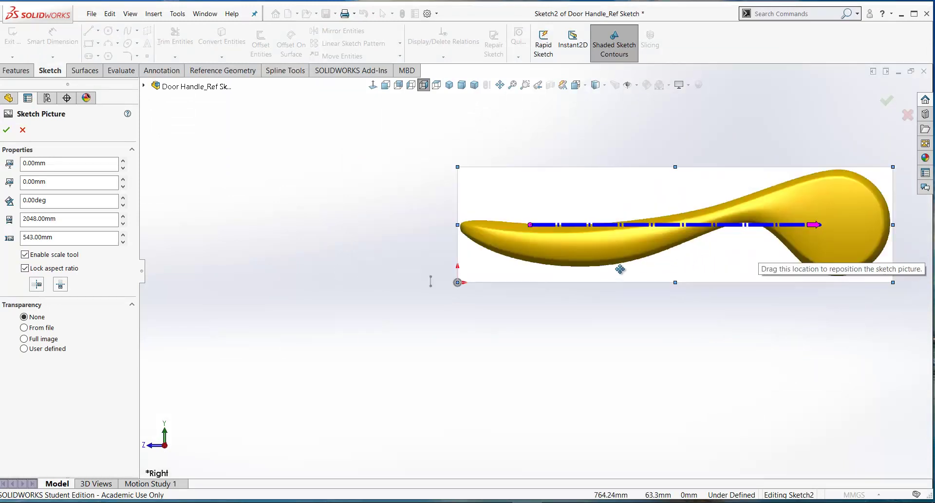
{"action": "scroll", "coordinate": [620, 269], "scroll_direction": "down", "scroll_amount": 2}
{"action": "scroll", "coordinate": [501, 271], "scroll_direction": "up", "scroll_amount": 2}
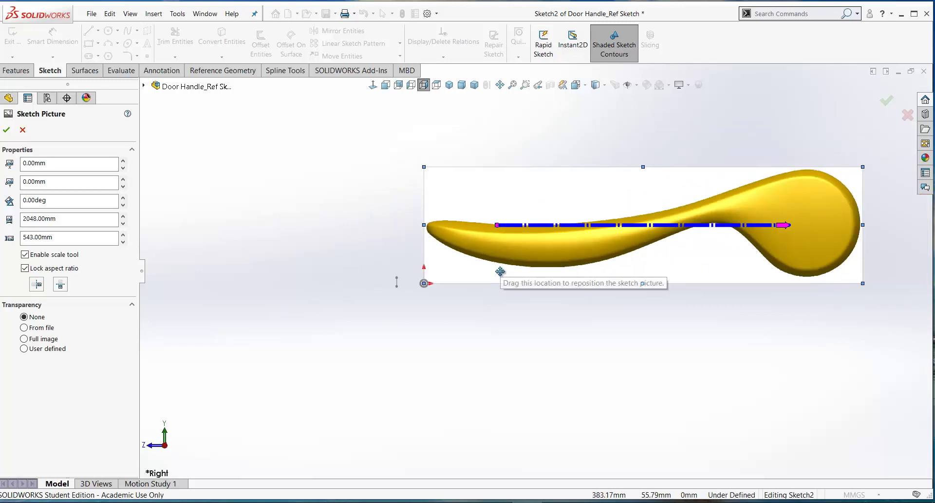
{"action": "scroll", "coordinate": [500, 272], "scroll_direction": "up", "scroll_amount": 2}
{"action": "scroll", "coordinate": [606, 263], "scroll_direction": "down", "scroll_amount": 3}
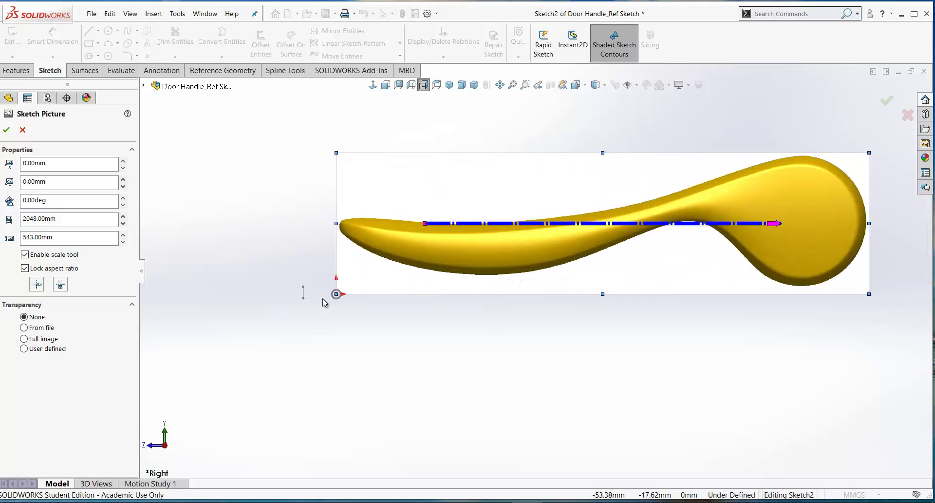
{"action": "scroll", "coordinate": [326, 303], "scroll_direction": "down", "scroll_amount": 2}
{"action": "scroll", "coordinate": [565, 272], "scroll_direction": "up", "scroll_amount": 2}
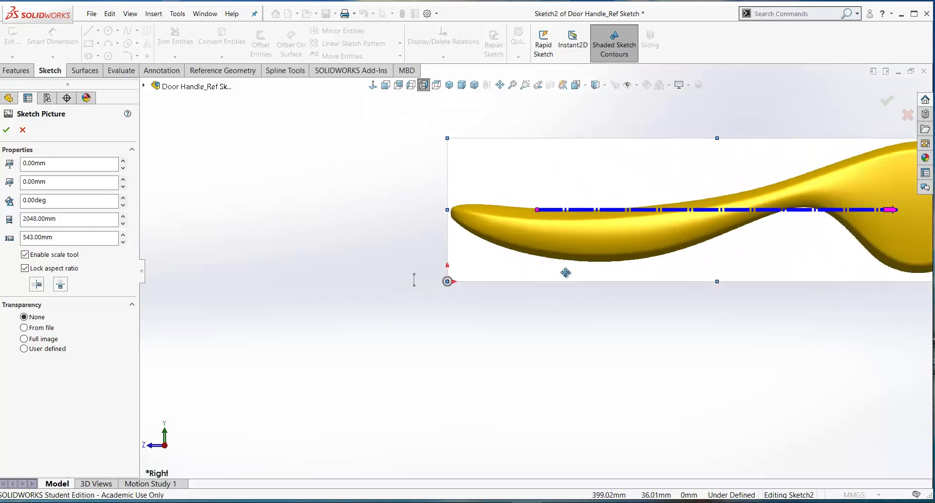
{"action": "scroll", "coordinate": [566, 273], "scroll_direction": "up", "scroll_amount": 2}
{"action": "scroll", "coordinate": [684, 254], "scroll_direction": "down", "scroll_amount": 3}
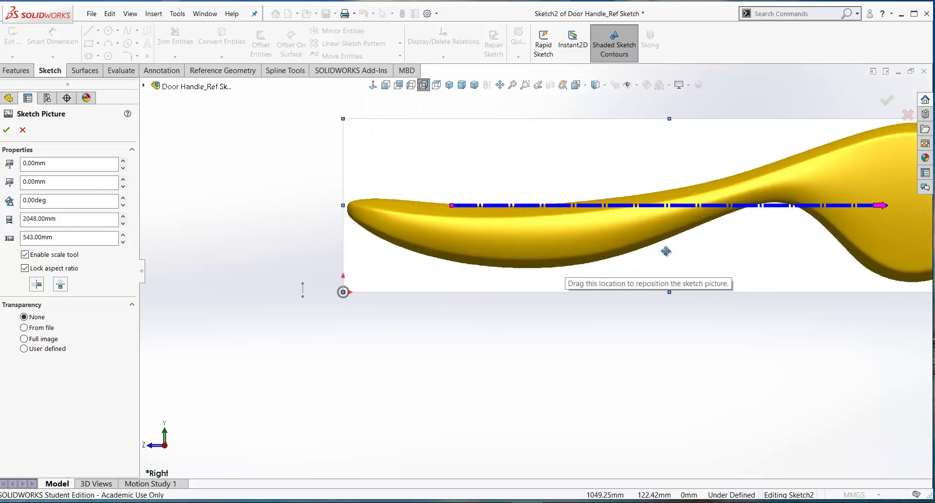
{"action": "scroll", "coordinate": [666, 251], "scroll_direction": "up", "scroll_amount": 2}
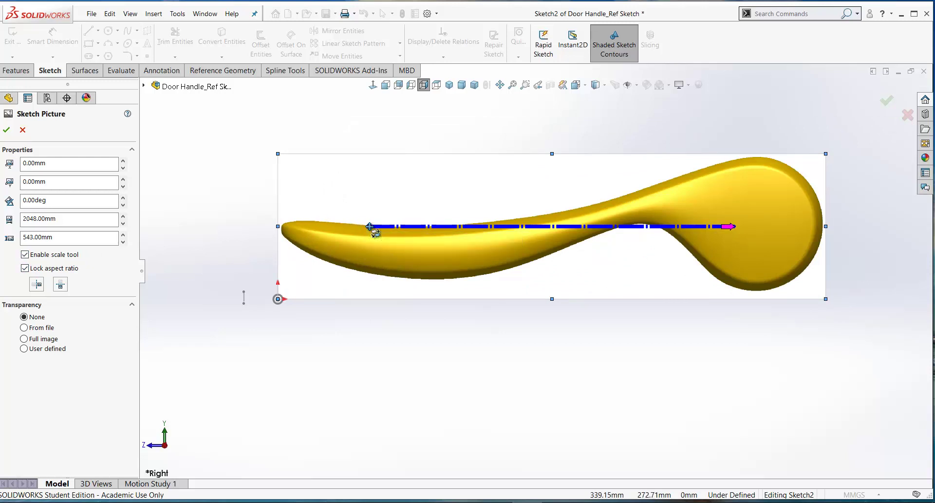
{"action": "left_click_drag", "start_coordinate": [369, 226], "coordinate": [278, 227]}
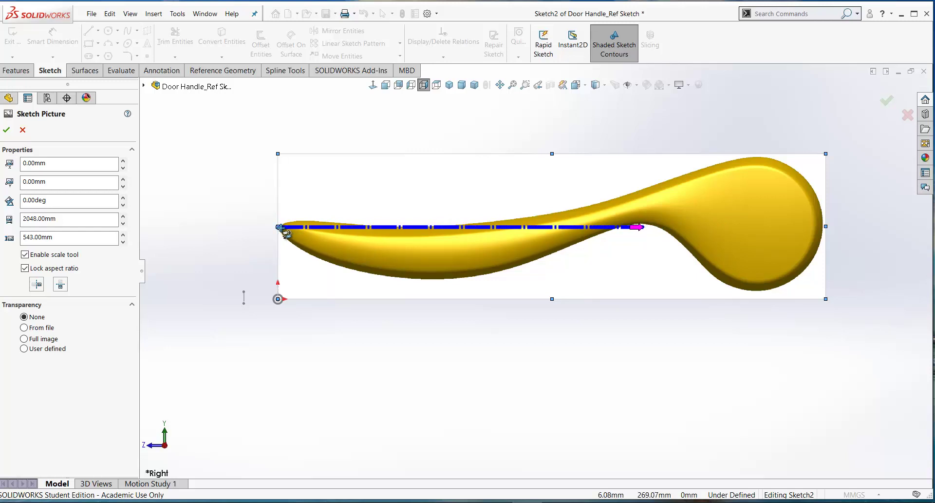
{"action": "mouse_move", "coordinate": [642, 228]}
{"action": "left_mouse_down"}
{"action": "mouse_move", "coordinate": [620, 299]}
{"action": "mouse_move", "coordinate": [652, 225]}
{"action": "mouse_move", "coordinate": [825, 228]}
{"action": "left_mouse_up"}
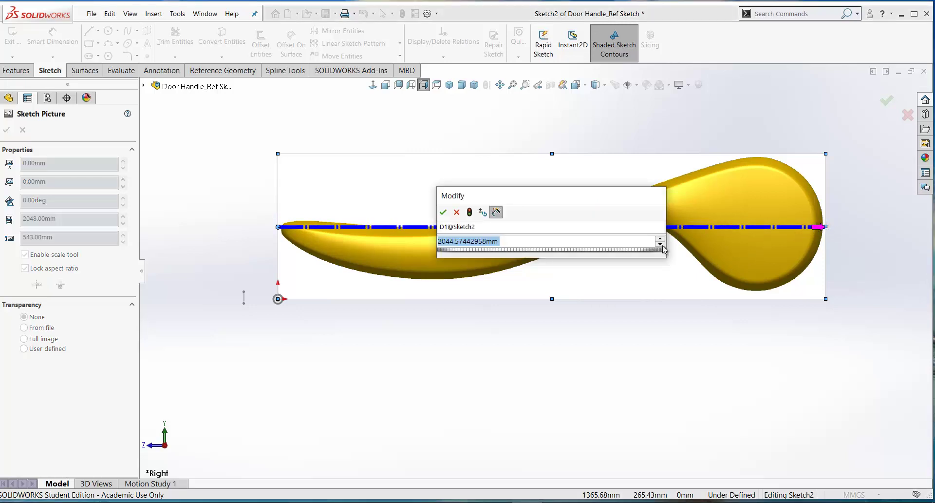
Scale the handle picture to 145 mm long
{"action": "left_click_drag", "start_coordinate": [558, 201], "coordinate": [567, 126]}
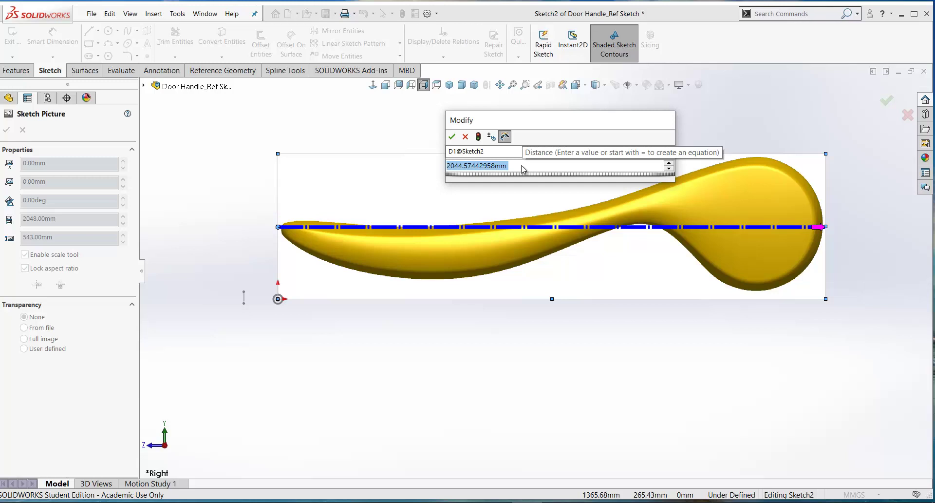
{"action": "type", "text": "145"}
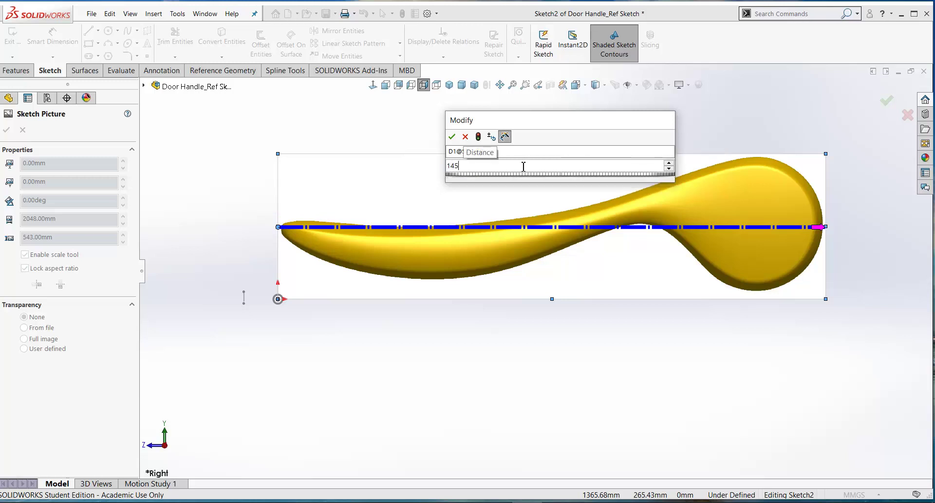
{"action": "key", "text": "Return"}
Move the picture so its round end sits over the reference circles
{"action": "scroll", "coordinate": [548, 123], "scroll_direction": "down", "scroll_amount": 2}
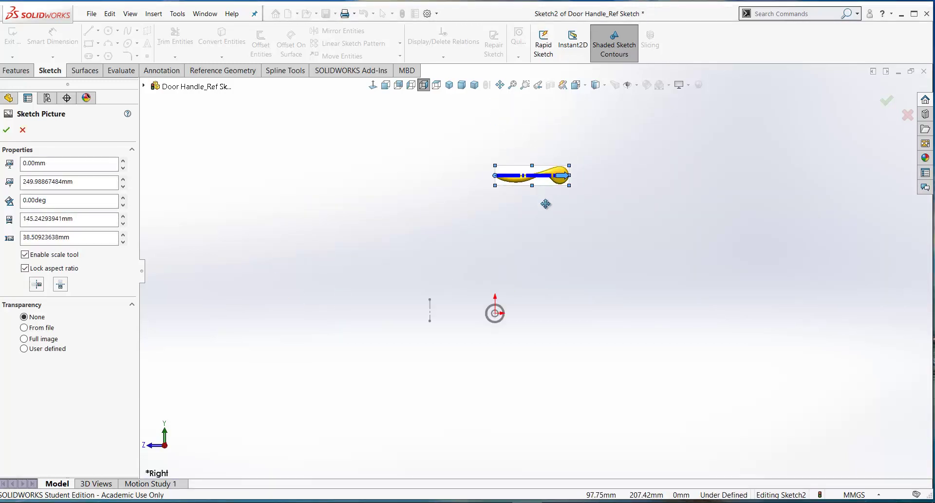
{"action": "scroll", "coordinate": [541, 182], "scroll_direction": "down", "scroll_amount": 2}
{"action": "left_click_drag", "start_coordinate": [538, 177], "coordinate": [427, 373]}
{"action": "scroll", "coordinate": [453, 397], "scroll_direction": "down", "scroll_amount": 3}
{"action": "left_click_drag", "start_coordinate": [458, 231], "coordinate": [505, 305]}
{"action": "scroll", "coordinate": [380, 308], "scroll_direction": "down", "scroll_amount": 2}
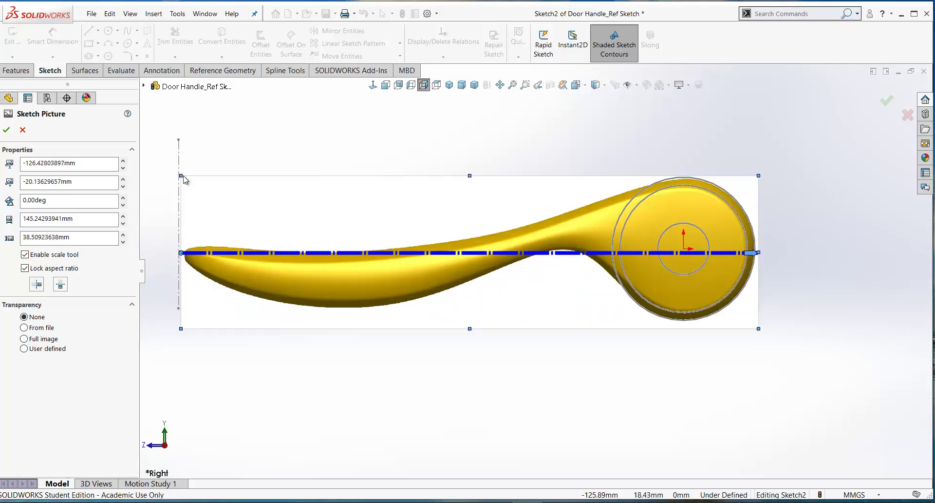
Turn off the scale tool and set the picture width to 147 mm
{"action": "left_click", "coordinate": [25, 255]}
{"action": "left_click_drag", "start_coordinate": [181, 175], "coordinate": [176, 174]}
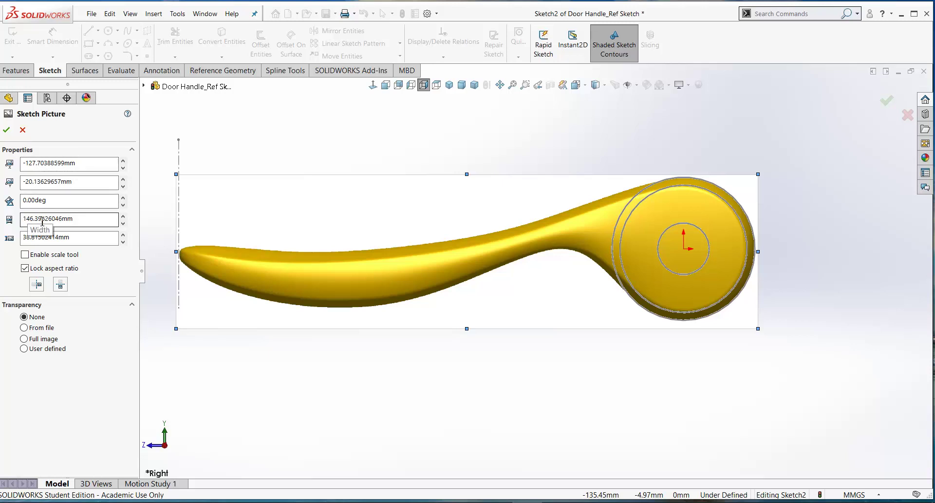
{"action": "left_click_drag", "start_coordinate": [82, 219], "coordinate": [3, 223]}
{"action": "type", "text": "147"}
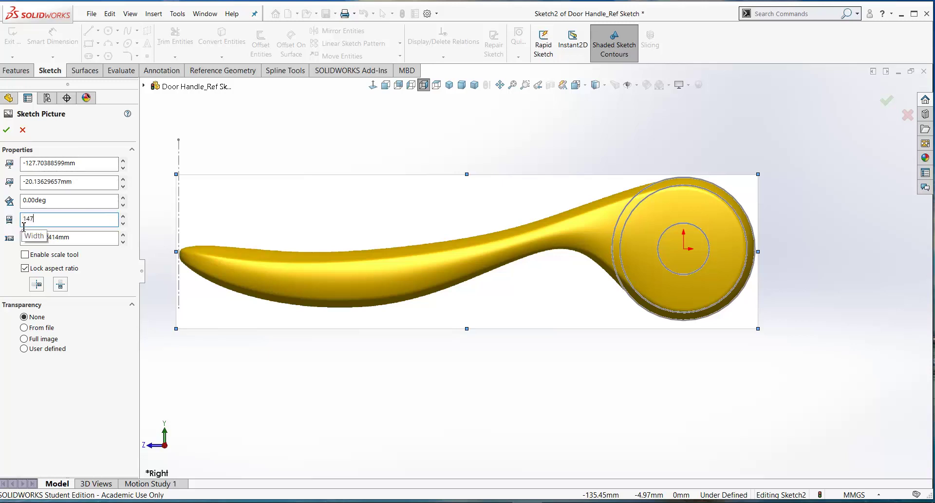
{"action": "key", "text": "Return"}
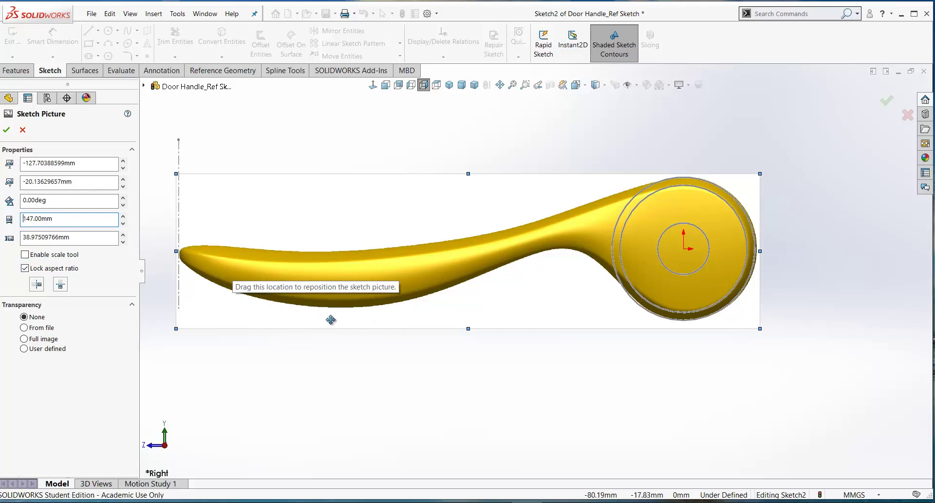
{"action": "middle_click_drag", "start_coordinate": [302, 383], "coordinate": [301, 385]}
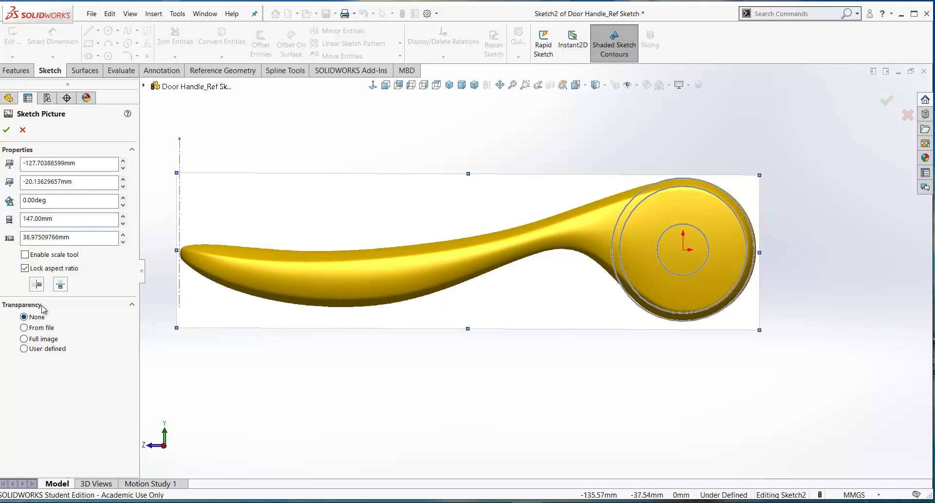
Make the picture's white background transparent, with tolerance and transparency at 1.00, and accept
{"action": "left_click", "coordinate": [24, 348]}
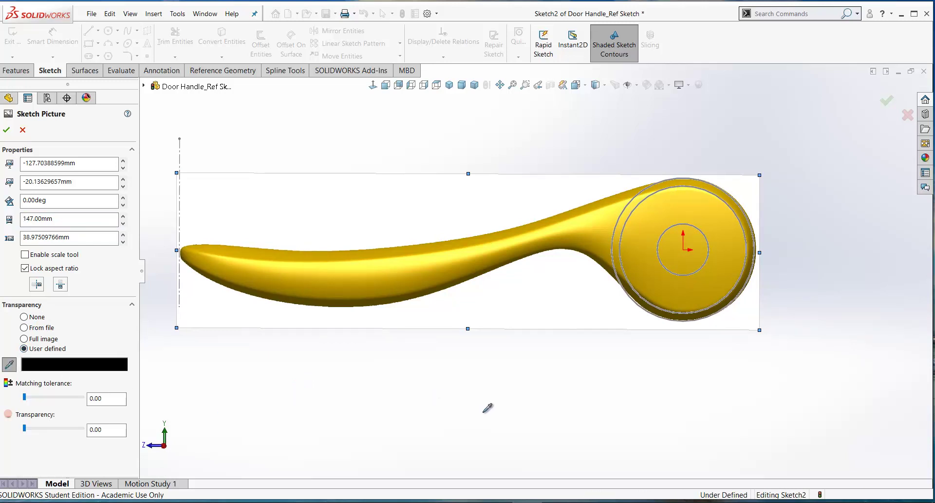
{"action": "mouse_move", "coordinate": [486, 408]}
{"action": "middle_mouse_down"}
{"action": "mouse_move", "coordinate": [440, 409]}
{"action": "mouse_move", "coordinate": [449, 415]}
{"action": "middle_mouse_up"}
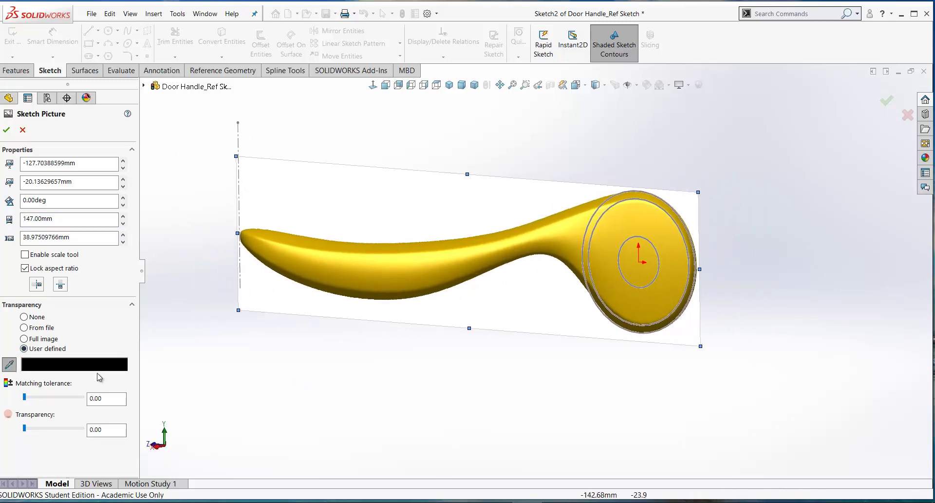
{"action": "left_click", "coordinate": [9, 364]}
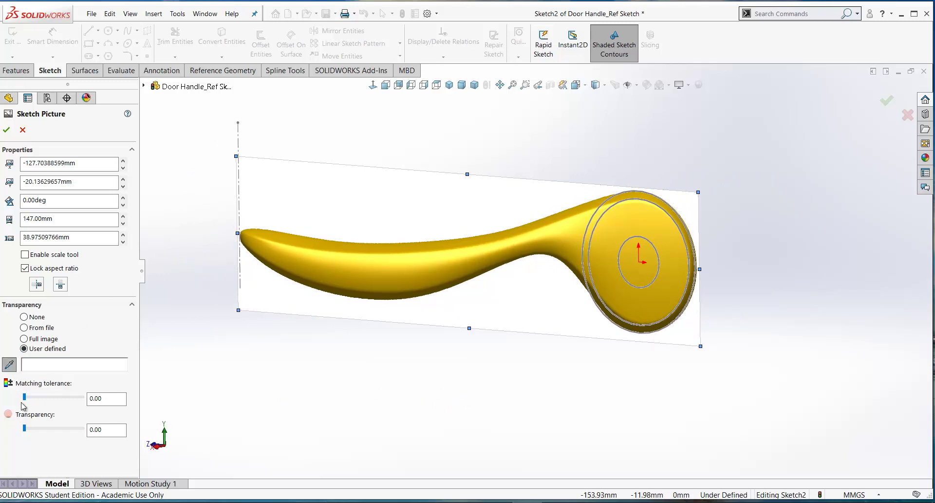
{"action": "left_click_drag", "start_coordinate": [28, 398], "coordinate": [80, 397]}
{"action": "left_click_drag", "start_coordinate": [37, 431], "coordinate": [106, 433]}
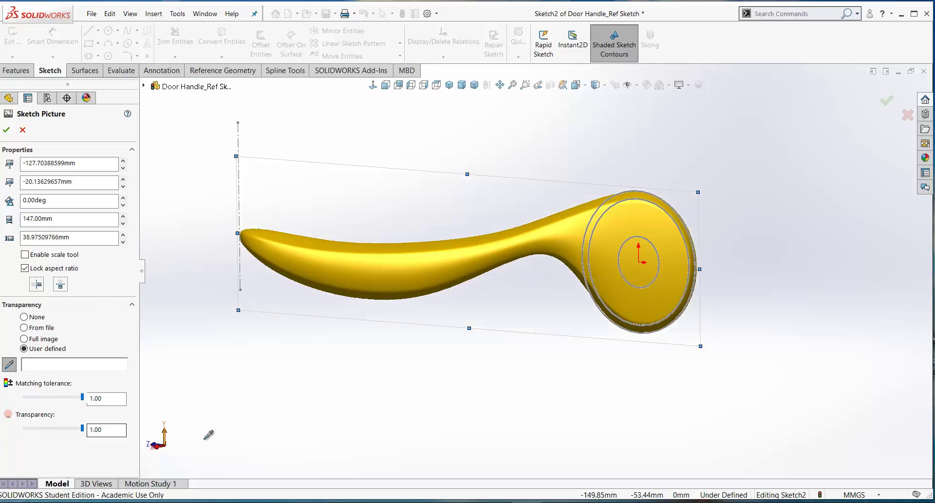
{"action": "mouse_move", "coordinate": [560, 385]}
{"action": "middle_mouse_down"}
{"action": "mouse_move", "coordinate": [603, 377]}
{"action": "mouse_move", "coordinate": [534, 399]}
{"action": "mouse_move", "coordinate": [546, 376]}
{"action": "middle_mouse_up"}
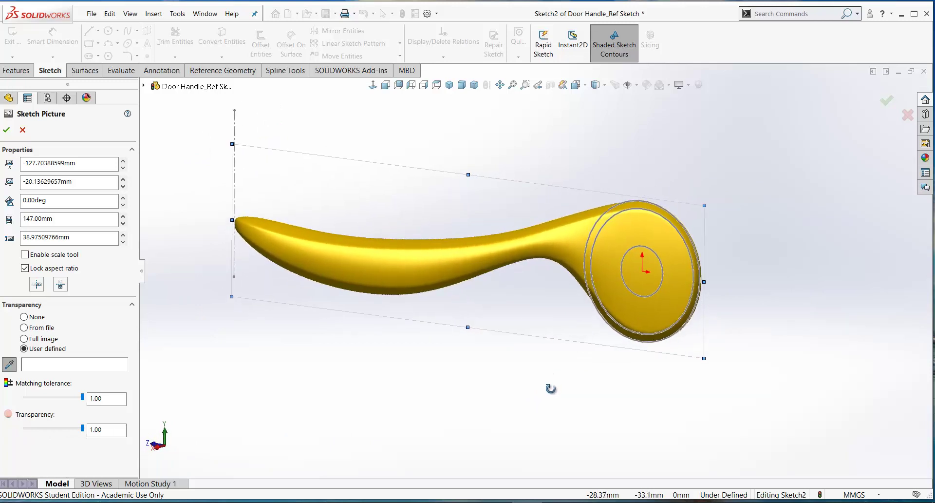
{"action": "left_click", "coordinate": [7, 131]}
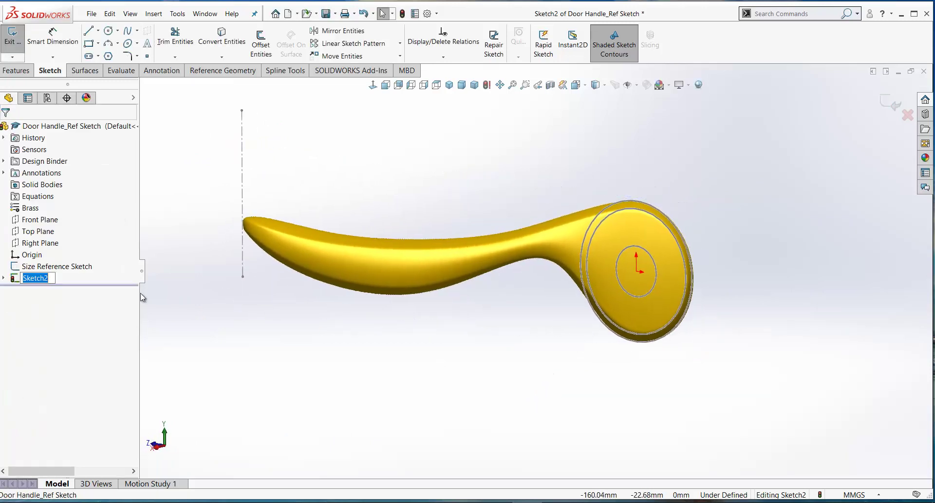
Rename Sketch2 to PictureSide in the FeatureManager tree
{"action": "type", "text": "PictureSide"}
{"action": "key", "text": "Return"}
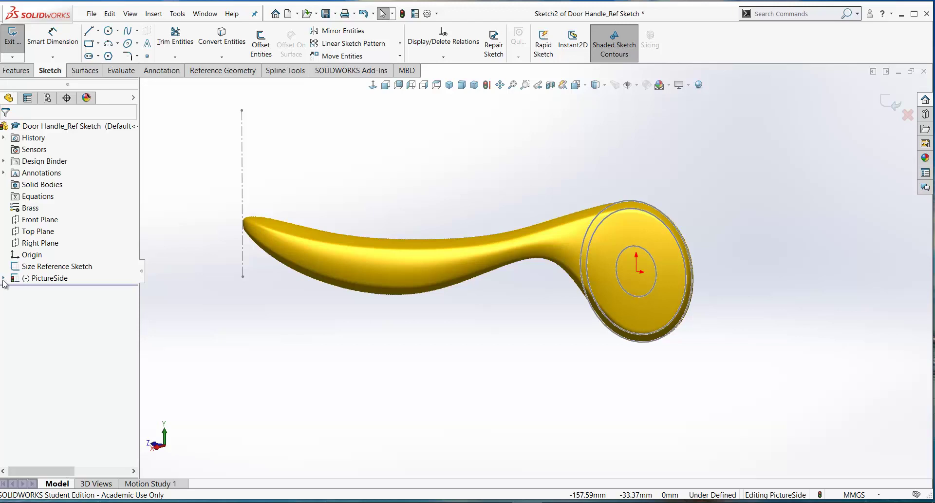
{"action": "left_click", "coordinate": [4, 278]}
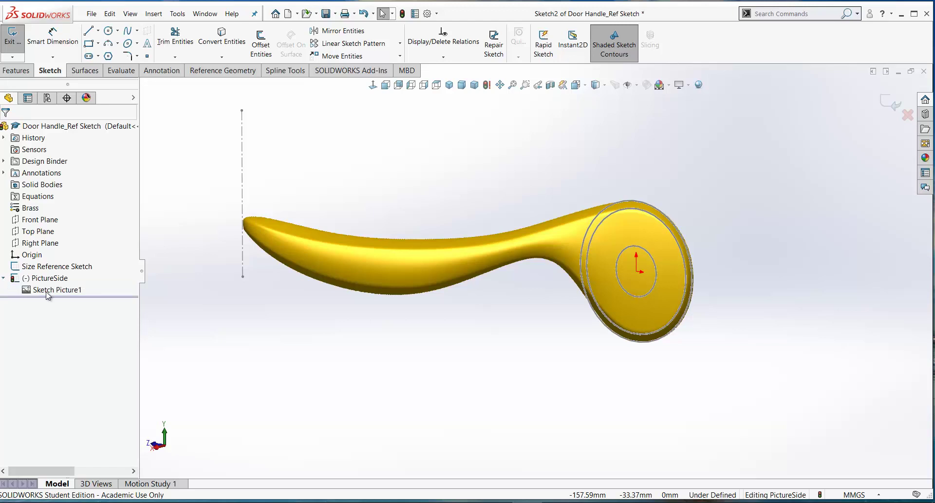
{"action": "left_click", "coordinate": [4, 279]}
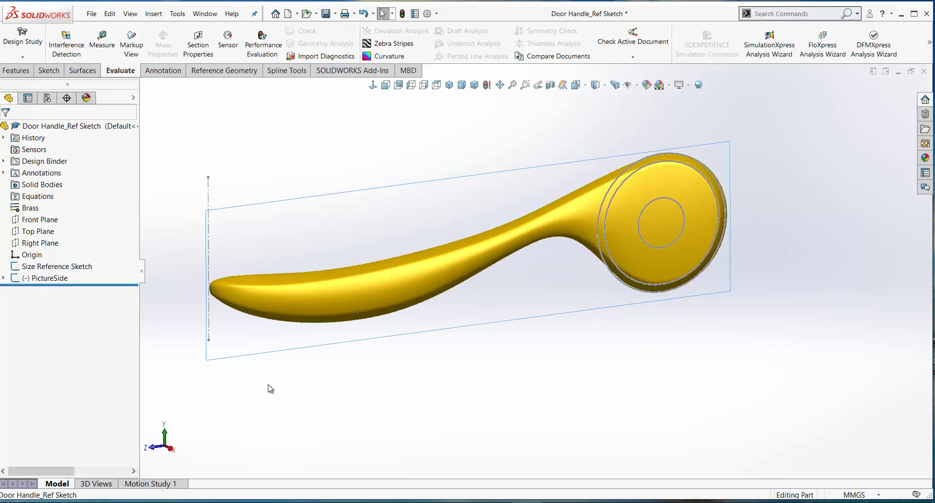
Start a sketch on Top Plane and insert the Door Handle Top picture
{"action": "left_click", "coordinate": [38, 232]}
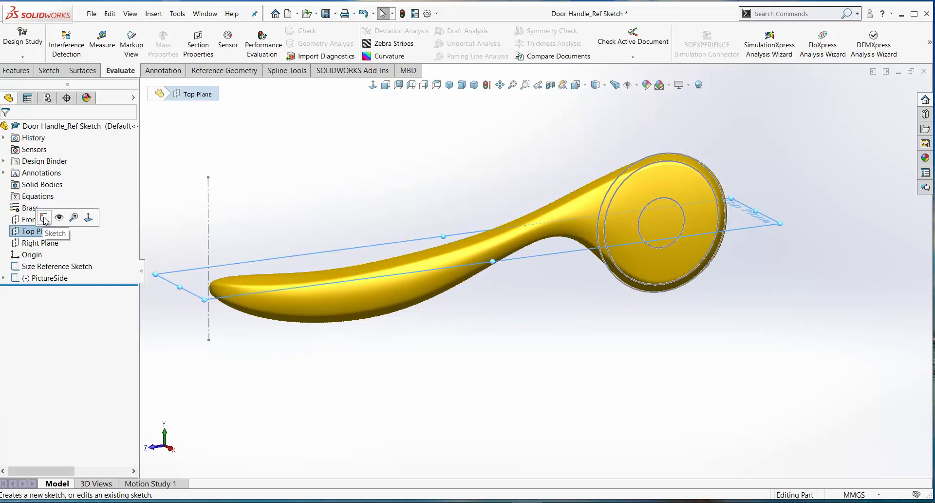
{"action": "left_click", "coordinate": [45, 218]}
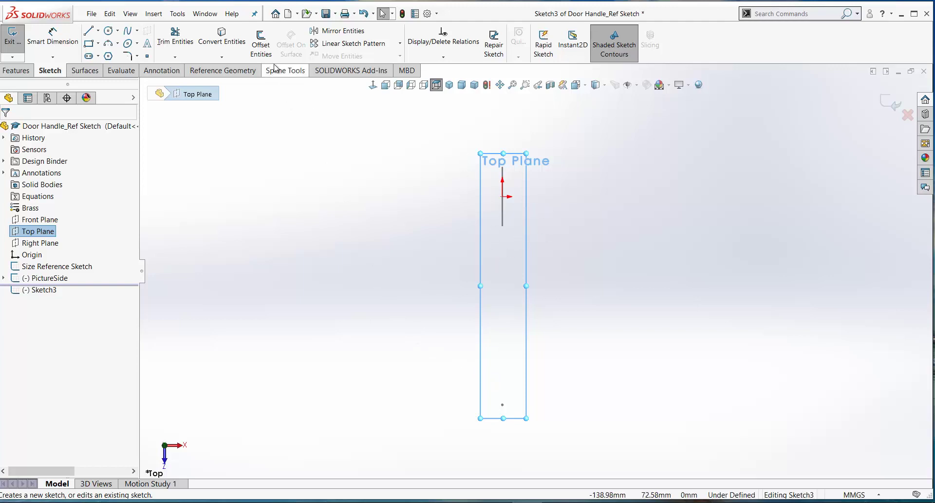
{"action": "left_click", "coordinate": [178, 14]}
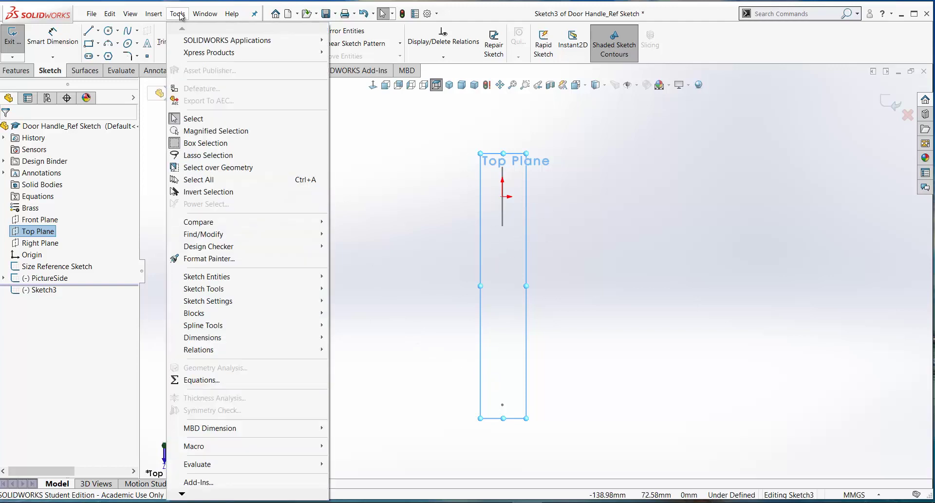
{"action": "mouse_move", "coordinate": [213, 290]}
{"action": "left_click", "coordinate": [376, 502]}
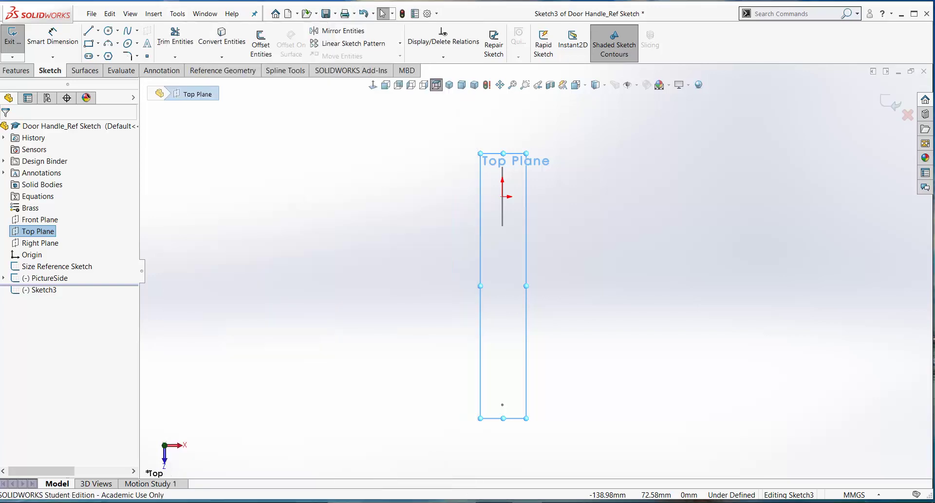
{"action": "left_click", "coordinate": [353, 131]}
{"action": "left_click", "coordinate": [825, 447]}
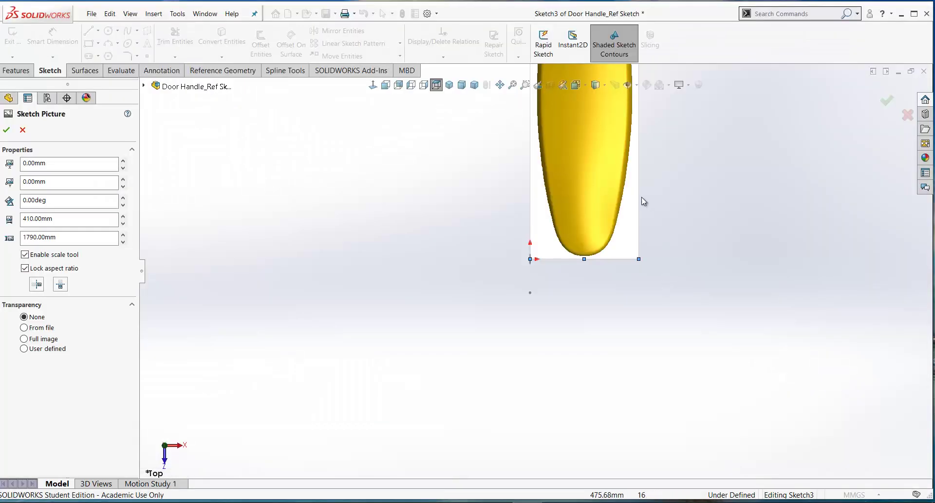
Scale the top picture with a 150 mm scale line along the handle's length
{"action": "scroll", "coordinate": [623, 185], "scroll_direction": "up", "scroll_amount": 5}
{"action": "scroll", "coordinate": [577, 152], "scroll_direction": "down", "scroll_amount": 4}
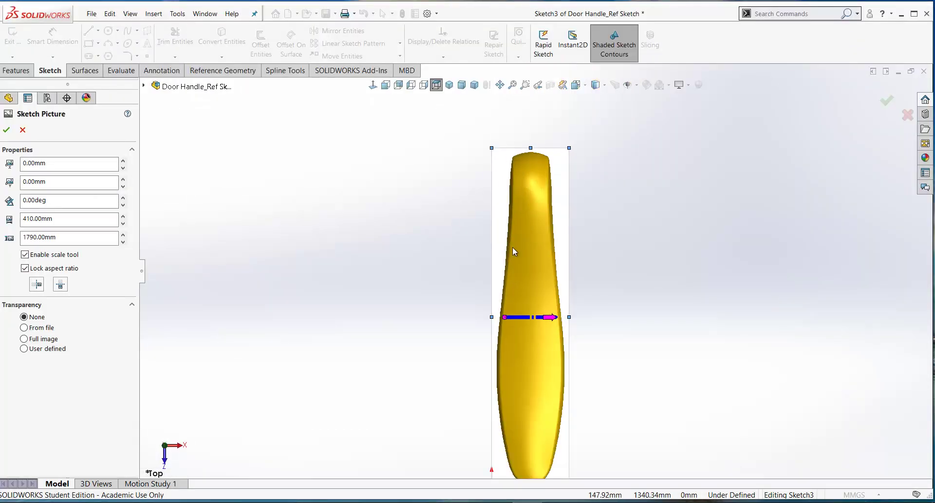
{"action": "left_click_drag", "start_coordinate": [505, 317], "coordinate": [530, 151]}
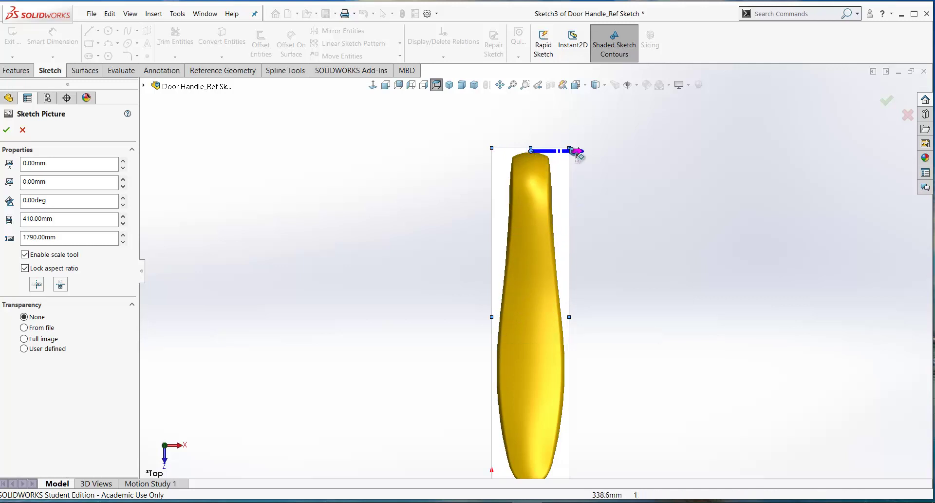
{"action": "left_click_drag", "start_coordinate": [579, 151], "coordinate": [531, 477]}
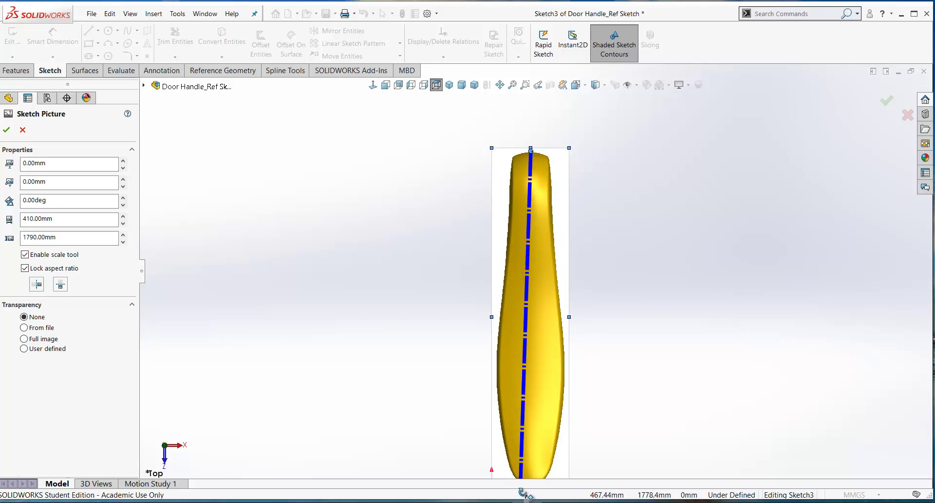
{"action": "type", "text": "1450"}
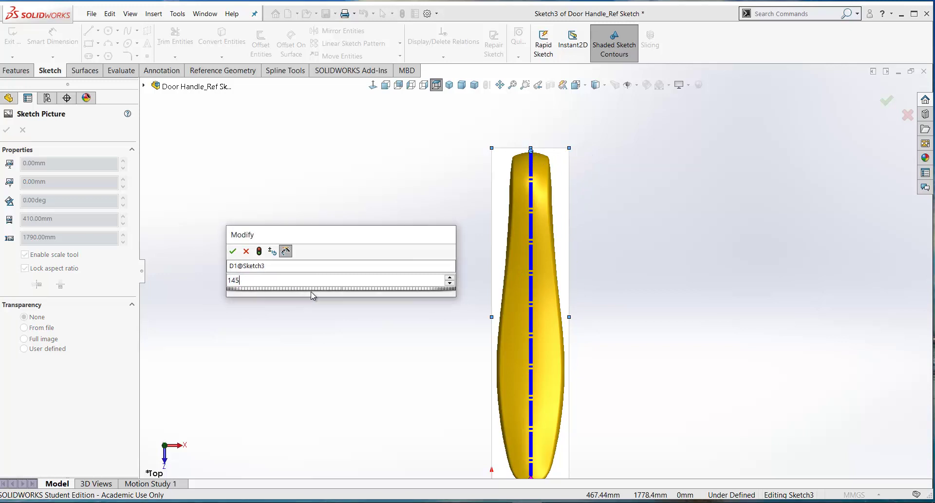
{"action": "key", "text": "Return"}
Position the top picture over the origin and turn off the scale tool
{"action": "mouse_move", "coordinate": [463, 423]}
{"action": "left_mouse_down"}
{"action": "mouse_move", "coordinate": [476, 428]}
{"action": "mouse_move", "coordinate": [470, 444]}
{"action": "left_mouse_up"}
{"action": "key", "text": "f"}
{"action": "left_click", "coordinate": [24, 254]}
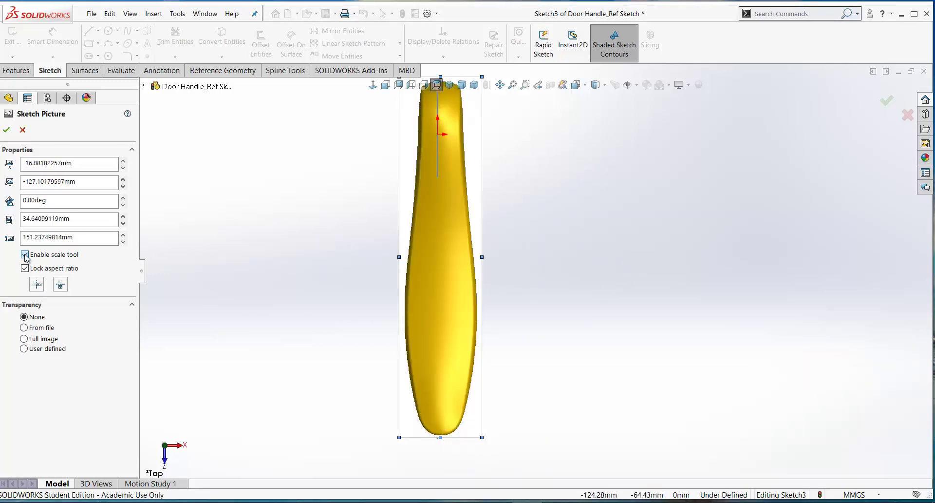
{"action": "scroll", "coordinate": [501, 229], "scroll_direction": "up", "scroll_amount": 4}
{"action": "scroll", "coordinate": [503, 233], "scroll_direction": "down", "scroll_amount": 2}
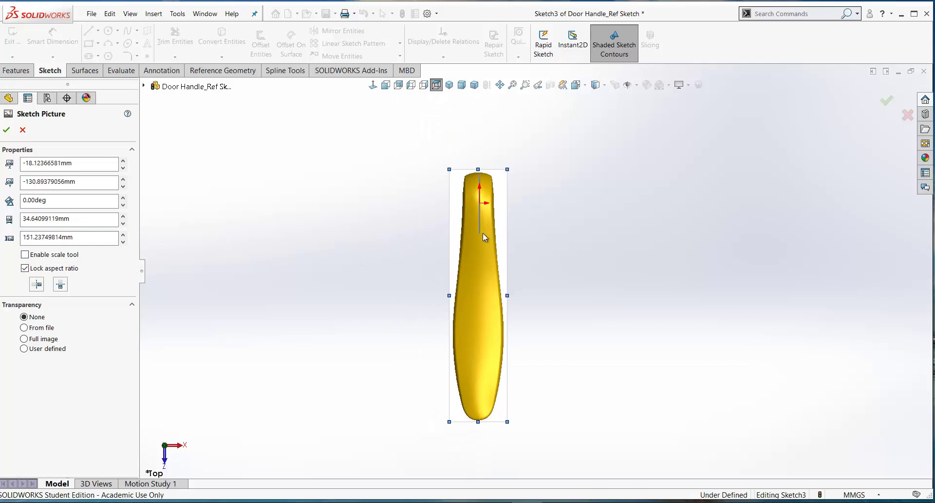
{"action": "scroll", "coordinate": [520, 328], "scroll_direction": "down", "scroll_amount": 3}
{"action": "scroll", "coordinate": [481, 361], "scroll_direction": "up", "scroll_amount": 3}
{"action": "scroll", "coordinate": [483, 378], "scroll_direction": "down", "scroll_amount": 4}
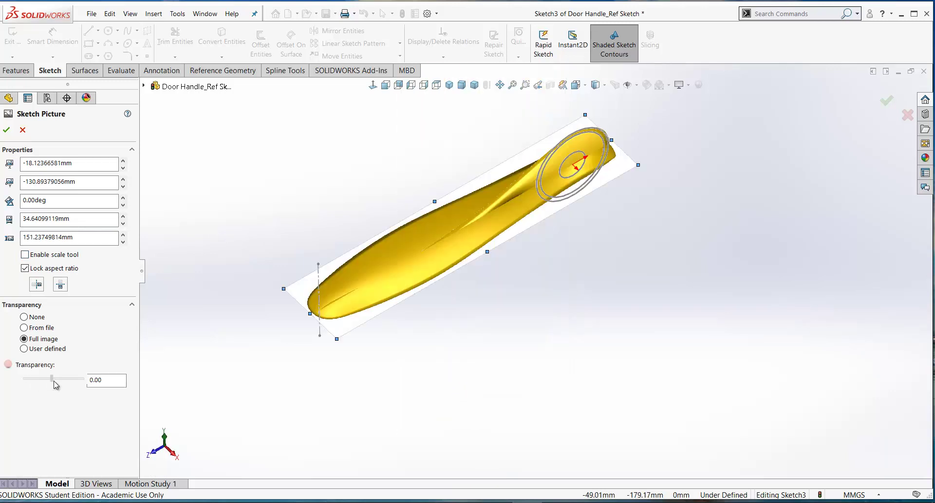
Make the top picture semi-transparent and resize it to 148.19 mm, aligned with the handle
{"action": "left_click", "coordinate": [64, 379]}
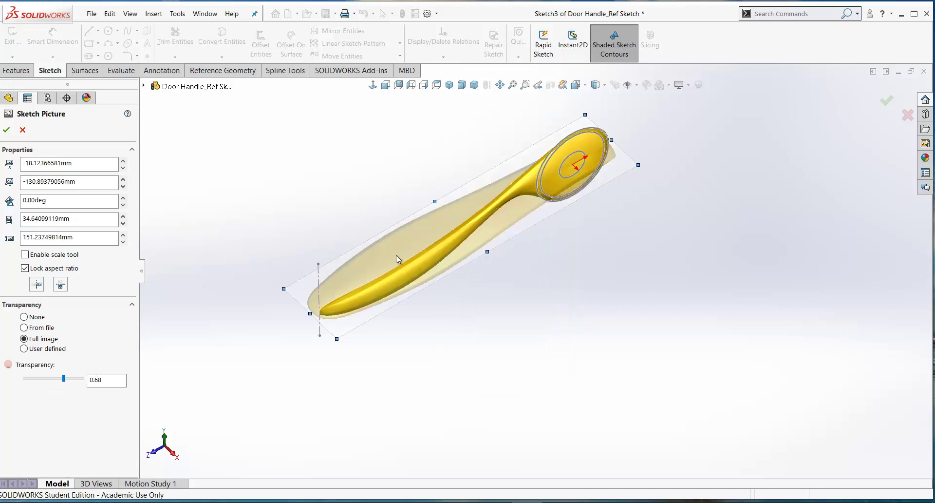
{"action": "key", "text": "ctrl+5"}
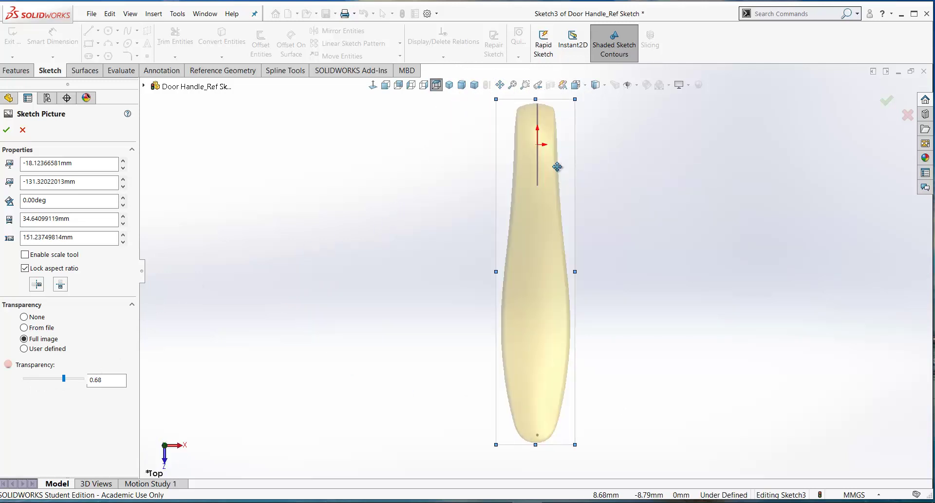
{"action": "left_click_drag", "start_coordinate": [557, 164], "coordinate": [559, 165]}
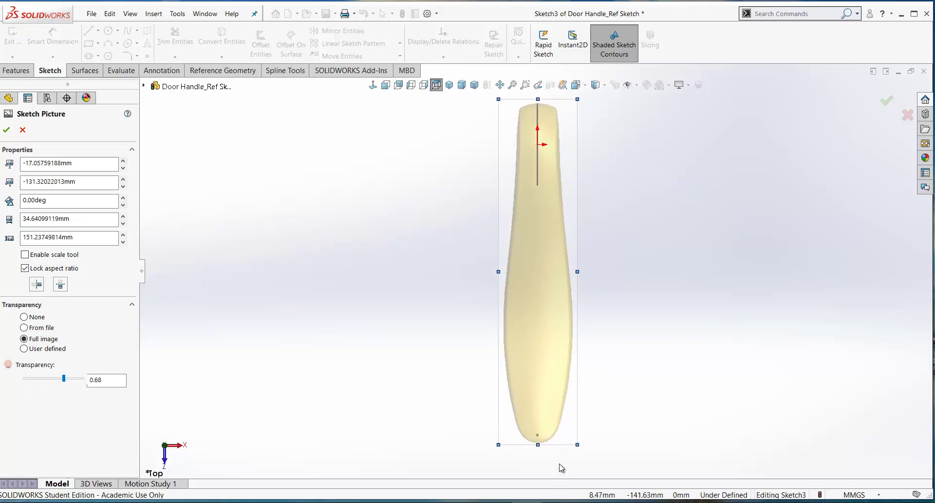
{"action": "scroll", "coordinate": [572, 456], "scroll_direction": "down", "scroll_amount": 1}
{"action": "mouse_move", "coordinate": [578, 432]}
{"action": "left_mouse_down"}
{"action": "mouse_move", "coordinate": [572, 416]}
{"action": "mouse_move", "coordinate": [576, 425]}
{"action": "left_mouse_up"}
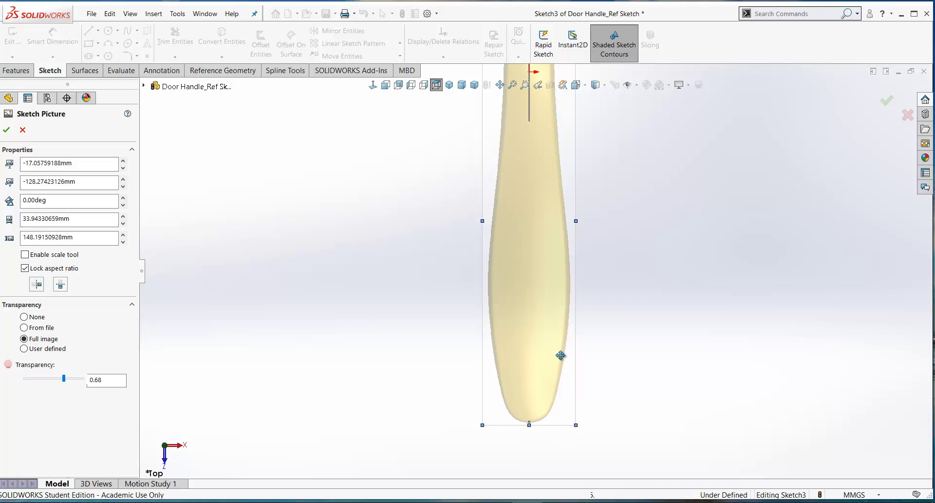
{"action": "scroll", "coordinate": [612, 228], "scroll_direction": "up", "scroll_amount": 4}
{"action": "scroll", "coordinate": [560, 201], "scroll_direction": "down", "scroll_amount": 5}
{"action": "scroll", "coordinate": [626, 284], "scroll_direction": "up", "scroll_amount": 2}
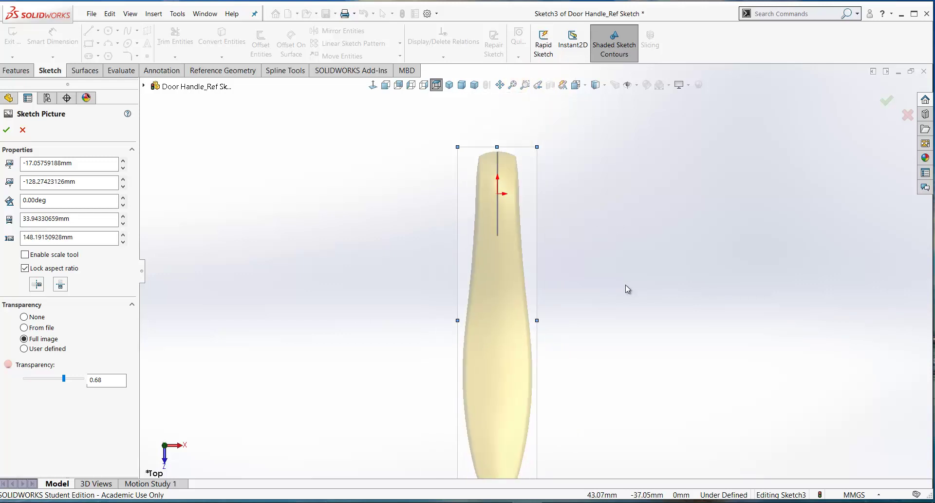
{"action": "scroll", "coordinate": [592, 286], "scroll_direction": "up", "scroll_amount": 1}
{"action": "middle_click_drag", "start_coordinate": [596, 293], "coordinate": [390, 205]}
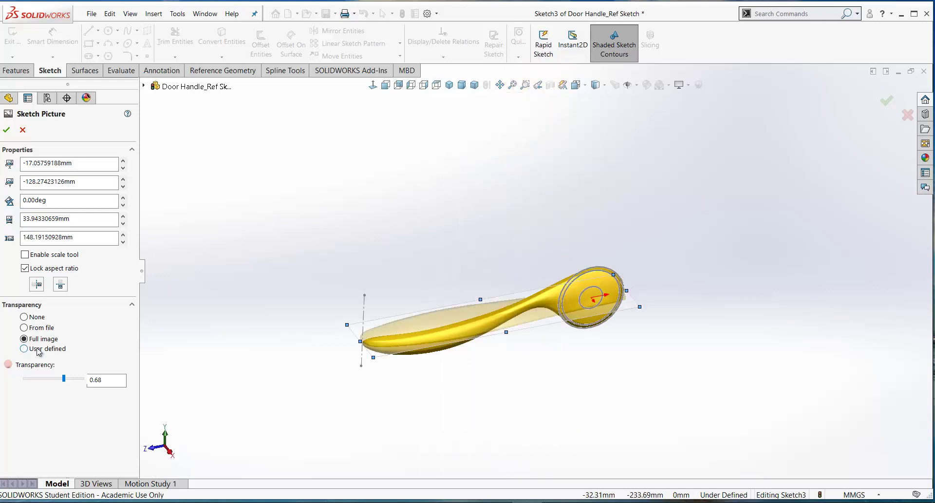
{"action": "middle_click_drag", "start_coordinate": [413, 416], "coordinate": [578, 344]}
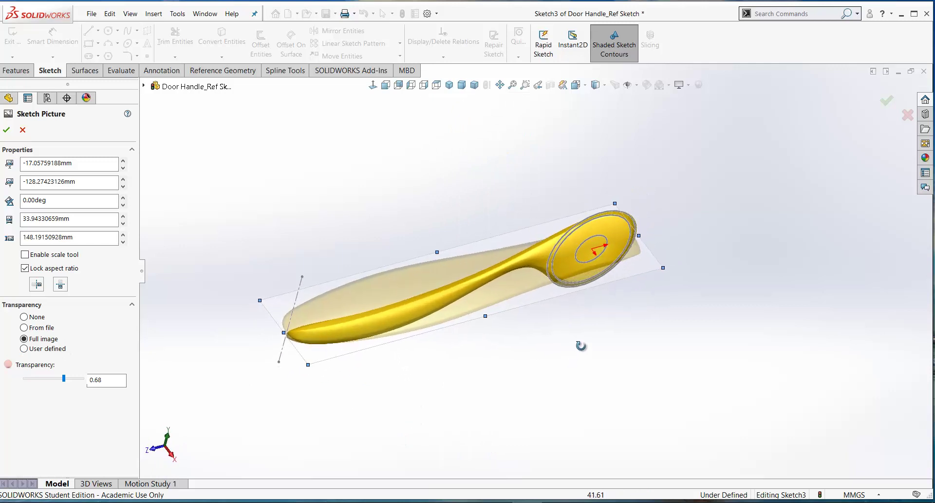
Make the white background fully transparent at maximum tolerance and accept the picture
{"action": "left_click", "coordinate": [24, 349]}
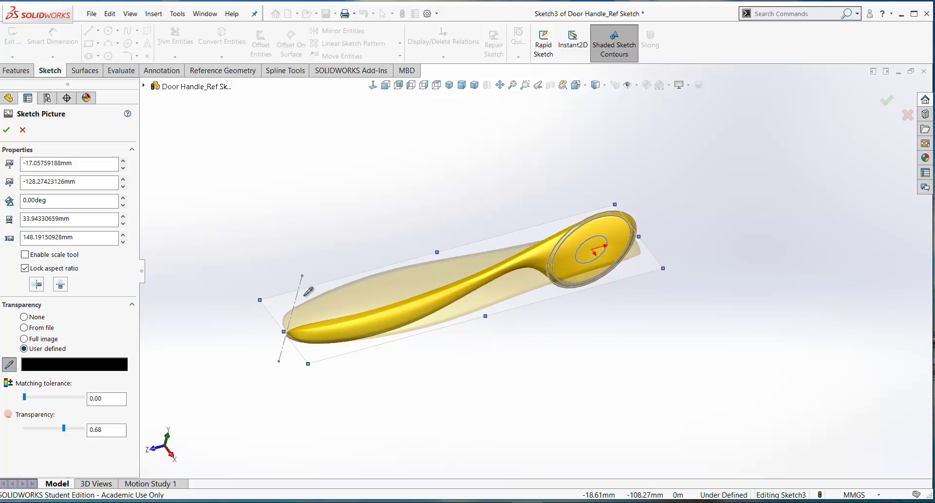
{"action": "key", "text": "ctrl+5"}
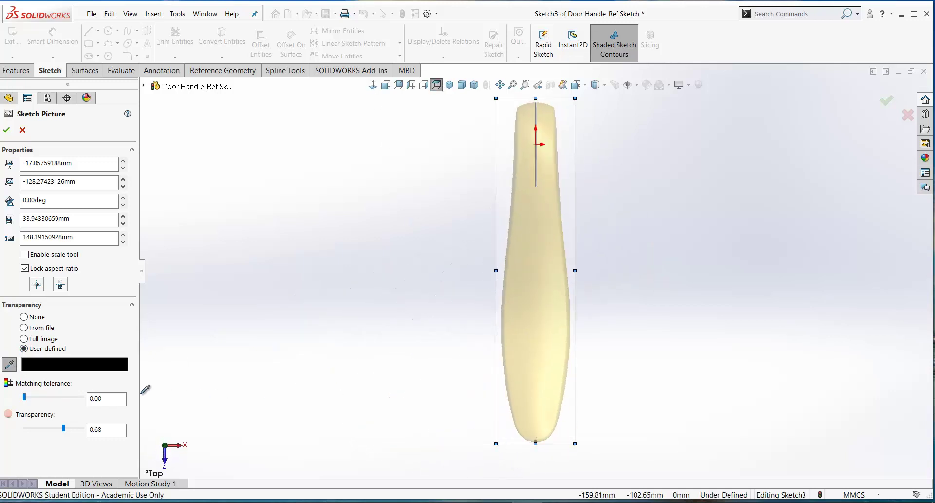
{"action": "left_click", "coordinate": [507, 431]}
{"action": "left_click_drag", "start_coordinate": [64, 428], "coordinate": [98, 437]}
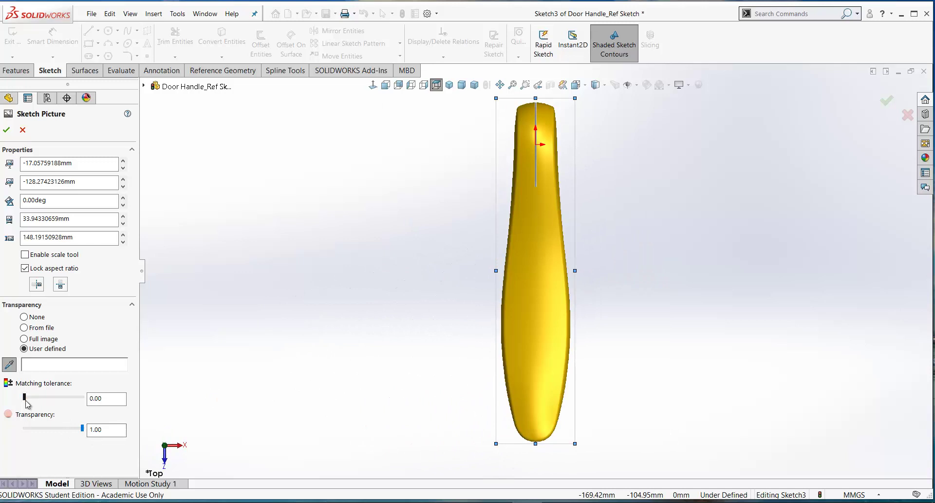
{"action": "left_click_drag", "start_coordinate": [59, 398], "coordinate": [109, 405]}
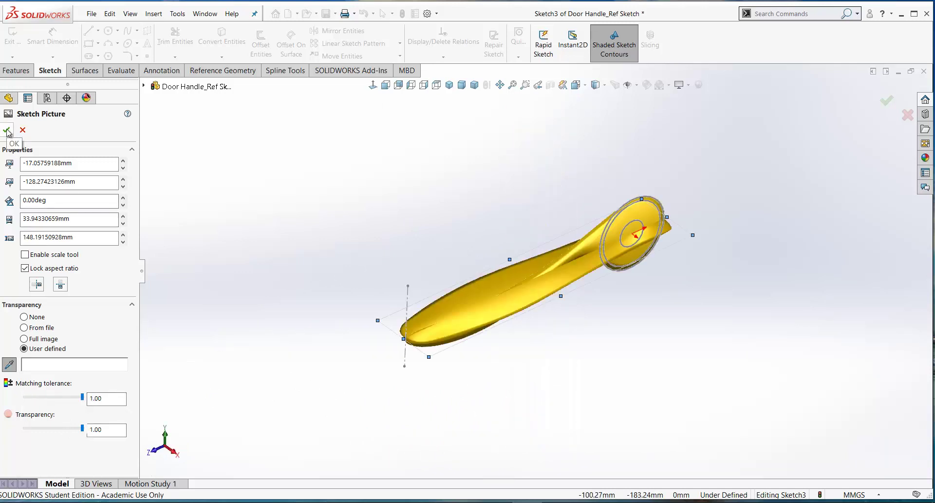
{"action": "left_click", "coordinate": [6, 129]}
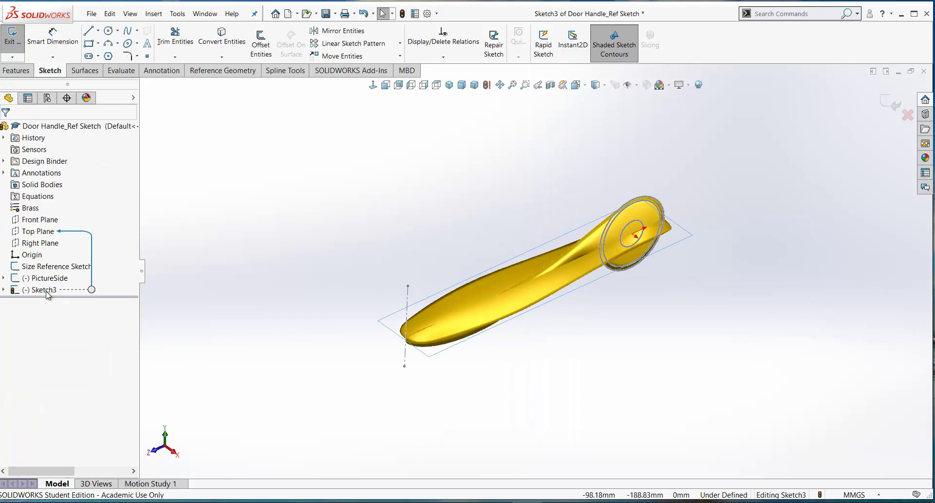
Rename Sketch3 to PictureTop
{"action": "left_click", "coordinate": [47, 292]}
{"action": "left_click", "coordinate": [48, 291]}
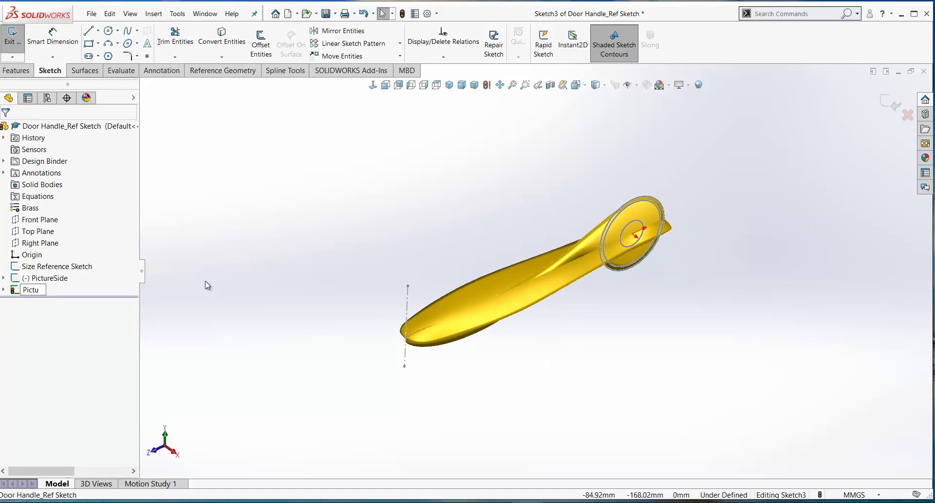
{"action": "type", "text": "PictureTop"}
{"action": "key", "text": "Return"}
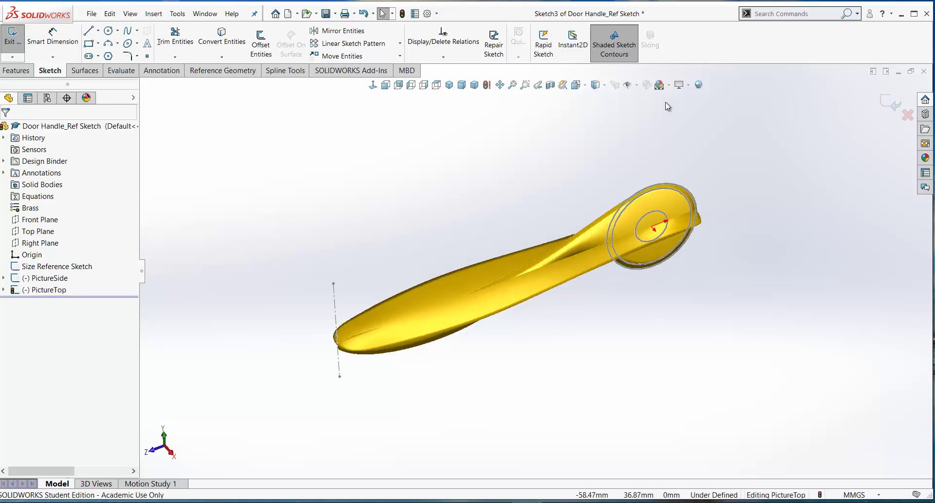
Apply the Plain White scene, orbit to inspect both pictures, and exit the sketch
{"action": "left_click", "coordinate": [669, 85]}
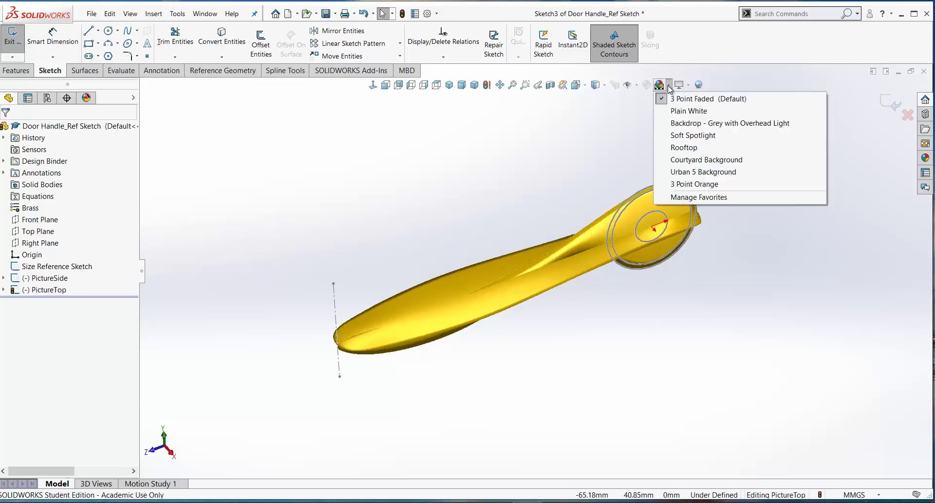
{"action": "left_click", "coordinate": [676, 112]}
{"action": "middle_click_drag", "start_coordinate": [488, 338], "coordinate": [475, 298]}
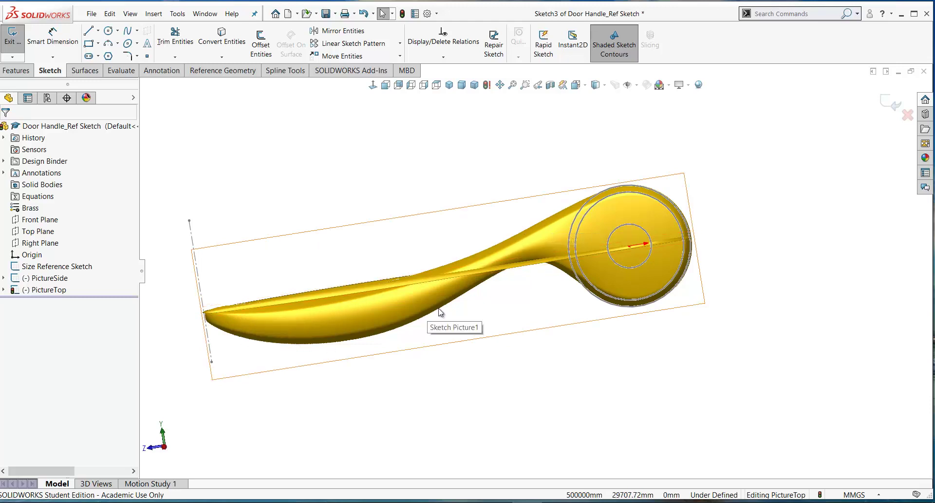
{"action": "middle_click_drag", "start_coordinate": [580, 335], "coordinate": [609, 355]}
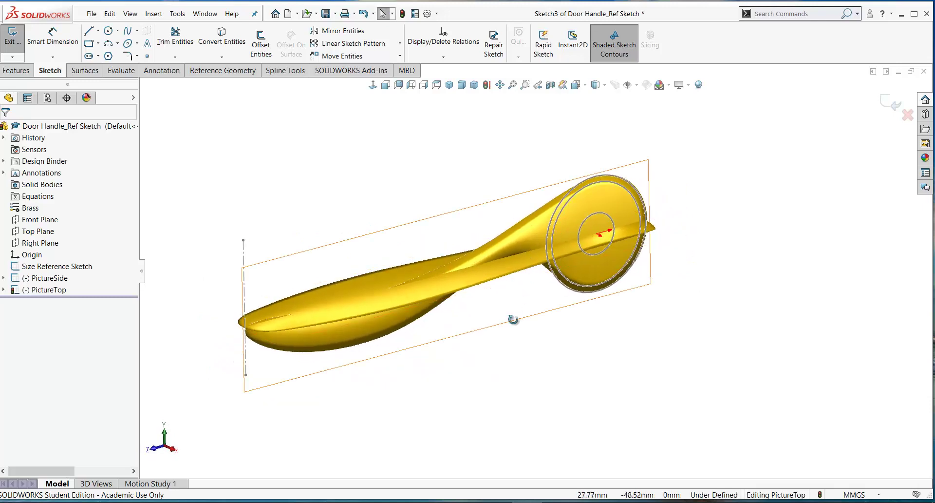
{"action": "middle_click_drag", "start_coordinate": [511, 319], "coordinate": [419, 429]}
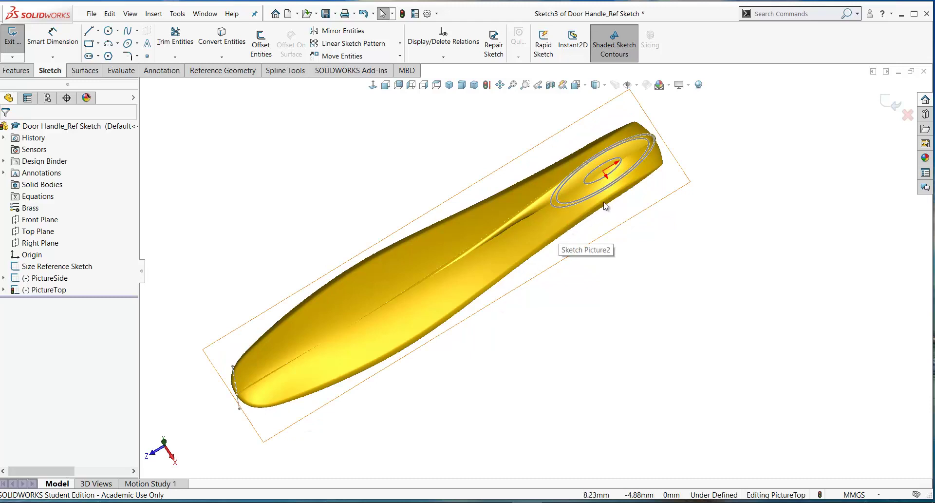
{"action": "middle_click_drag", "start_coordinate": [383, 192], "coordinate": [599, 165]}
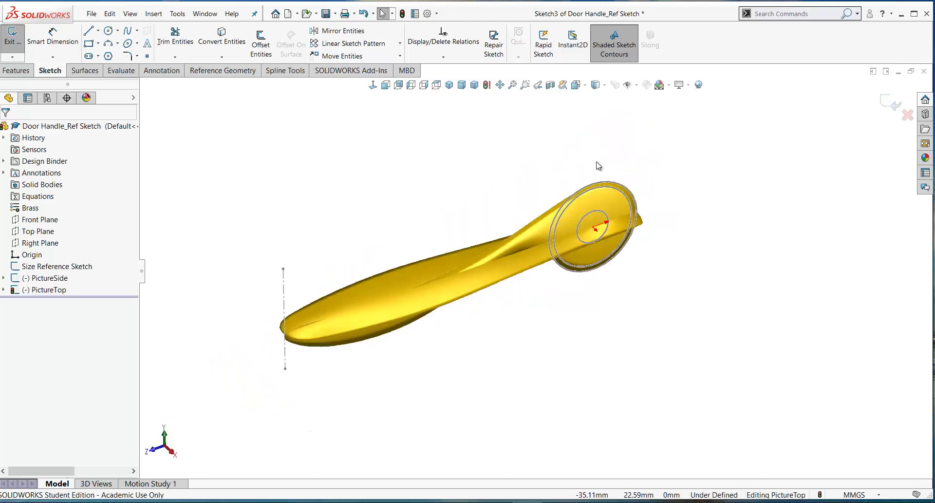
{"action": "left_click", "coordinate": [895, 104]}
Hide the PictureTop reference picture and begin a spline on the Right Plane
{"action": "left_click", "coordinate": [47, 290]}
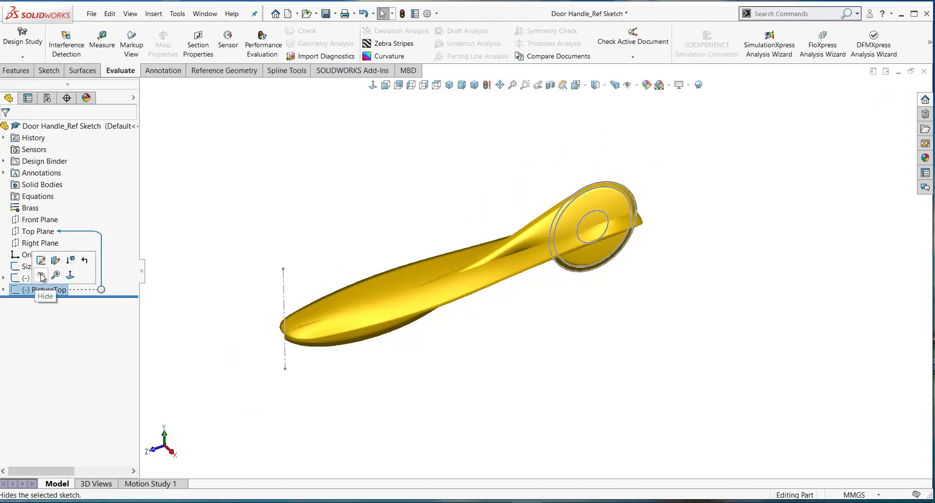
{"action": "left_click", "coordinate": [41, 276]}
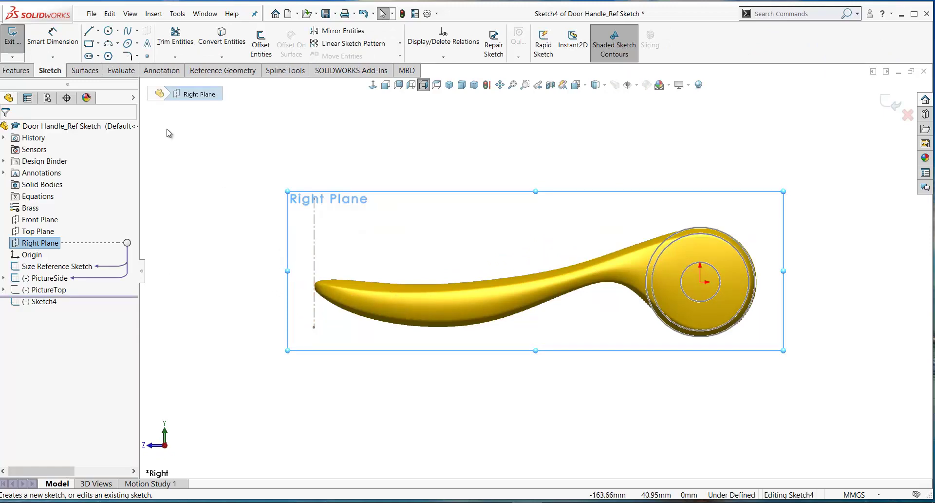
{"action": "left_click", "coordinate": [129, 33]}
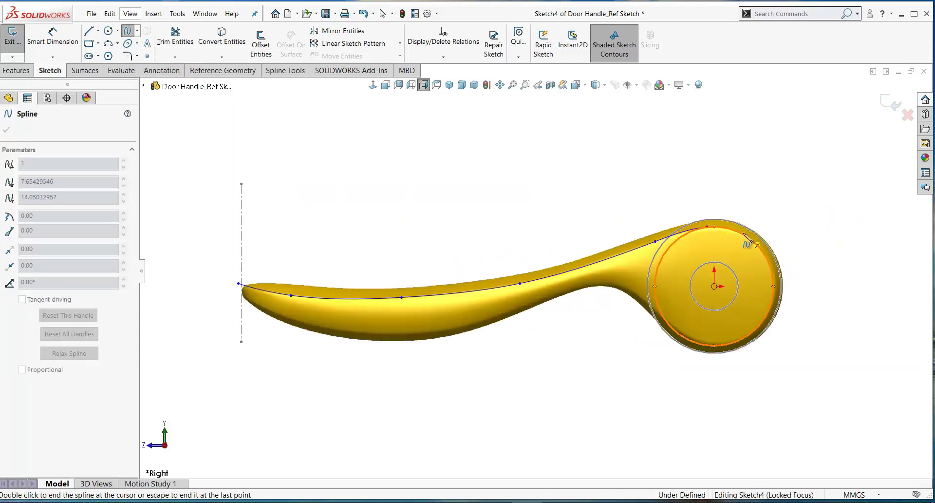
Trace the spline around the knob circle and along the handle's lower edge to the tip
{"action": "left_click", "coordinate": [770, 265]}
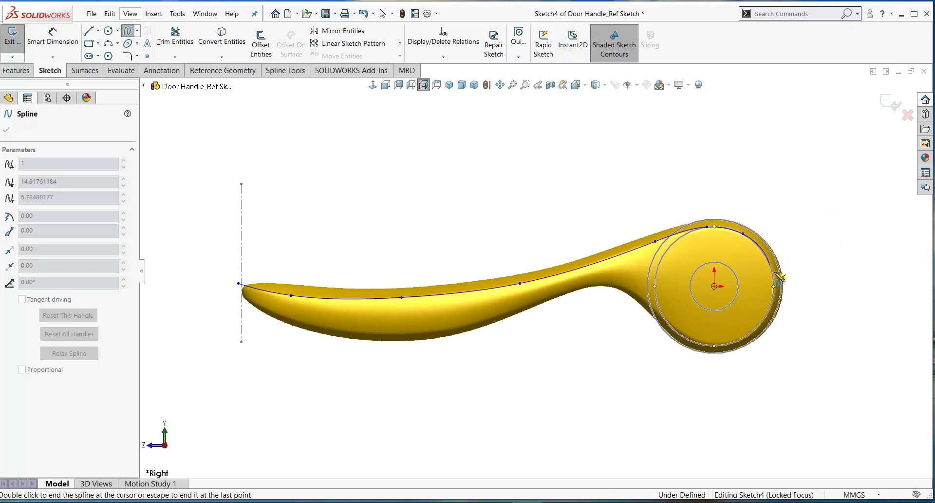
{"action": "left_click", "coordinate": [768, 313]}
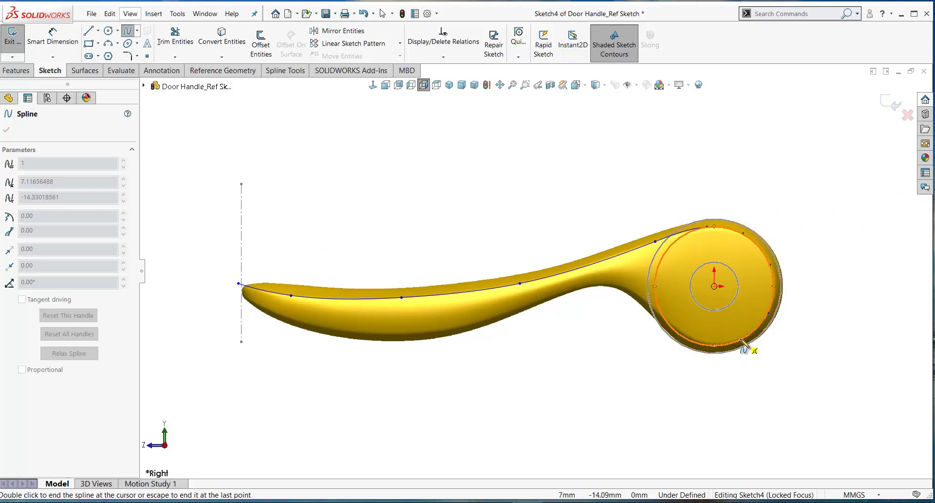
{"action": "left_click", "coordinate": [741, 340]}
{"action": "left_click", "coordinate": [701, 344]}
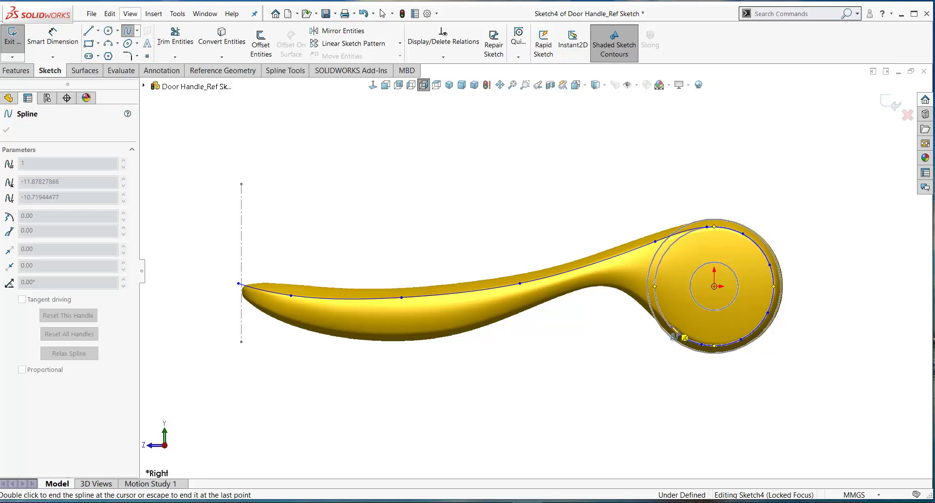
{"action": "left_click", "coordinate": [671, 327]}
{"action": "left_click", "coordinate": [640, 297]}
{"action": "left_click", "coordinate": [603, 286]}
{"action": "left_click", "coordinate": [553, 297]}
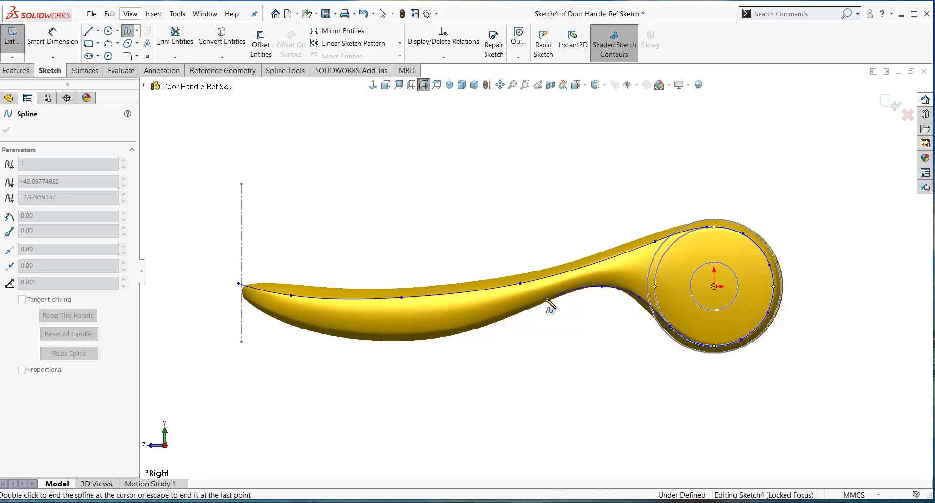
{"action": "left_click", "coordinate": [502, 313]}
{"action": "left_click", "coordinate": [410, 333]}
{"action": "double_click", "coordinate": [236, 291]}
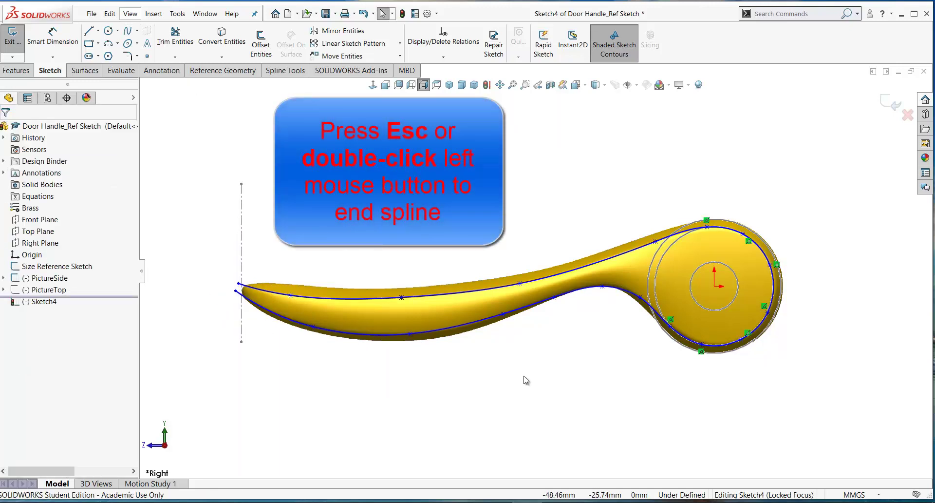
Make both spline endpoints coincident with the vertical centreline
{"action": "scroll", "coordinate": [484, 317], "scroll_direction": "down", "scroll_amount": 3}
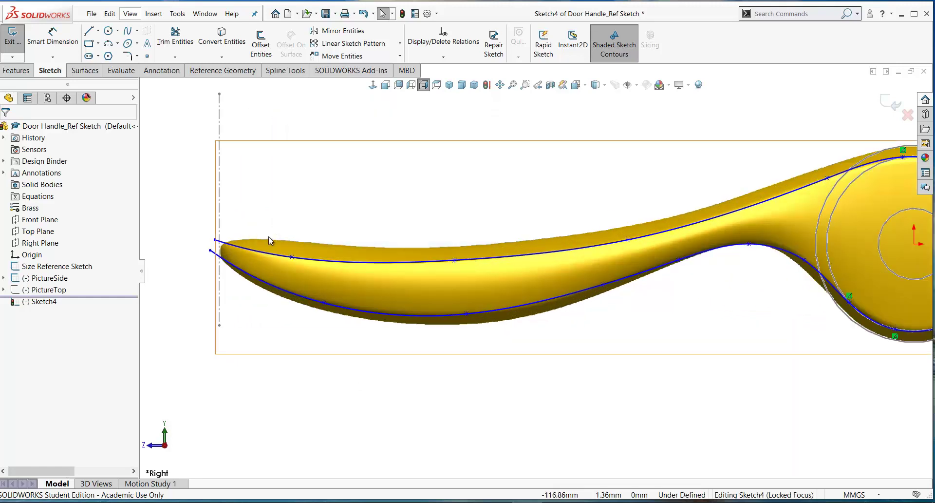
{"action": "scroll", "coordinate": [224, 250], "scroll_direction": "down", "scroll_amount": 2}
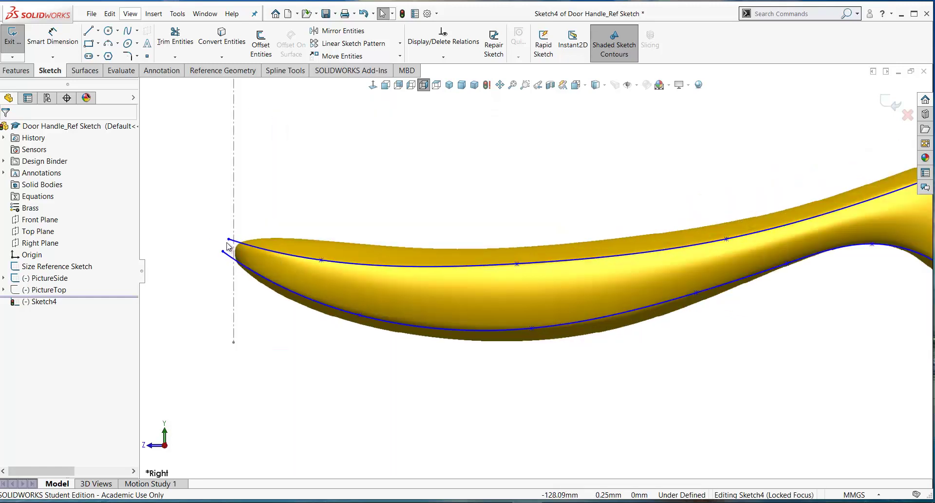
{"action": "left_click", "coordinate": [229, 239]}
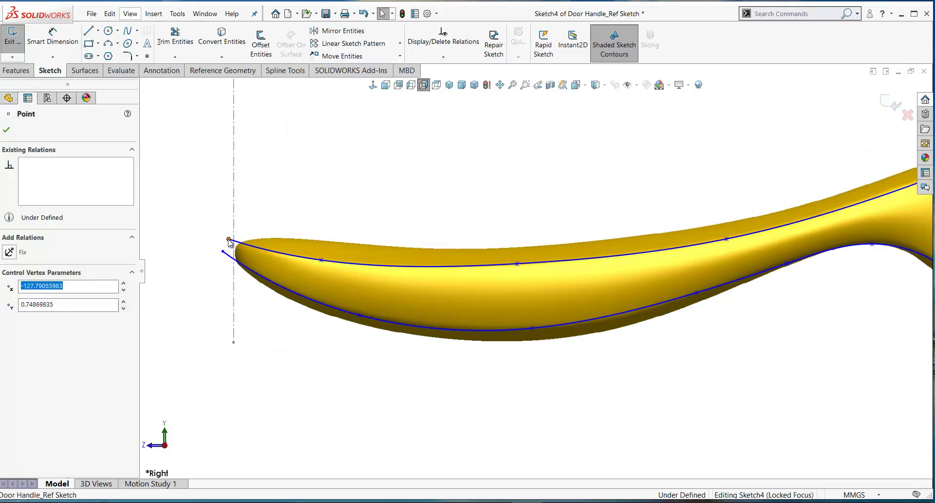
{"action": "left_click", "coordinate": [233, 228], "text": "ctrl"}
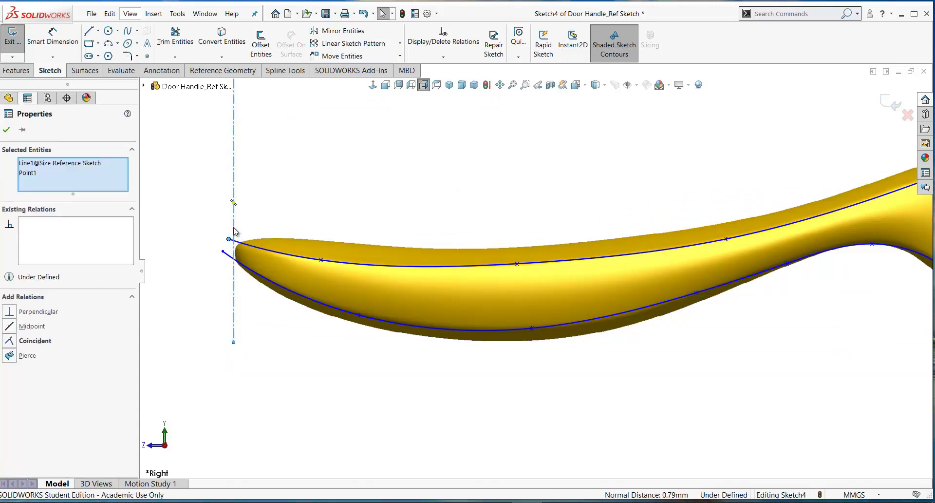
{"action": "left_click", "coordinate": [291, 168]}
{"action": "left_click", "coordinate": [222, 251]}
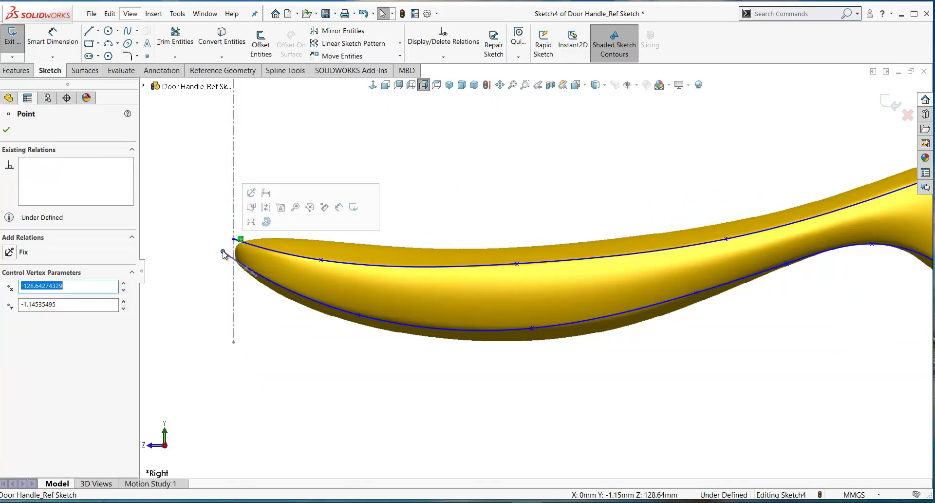
{"action": "left_click", "coordinate": [234, 270], "text": "ctrl"}
{"action": "left_click", "coordinate": [292, 211]}
Slide the upper endpoint down the centreline and adjust its tangent to follow the edge
{"action": "scroll", "coordinate": [195, 253], "scroll_direction": "down", "scroll_amount": 3}
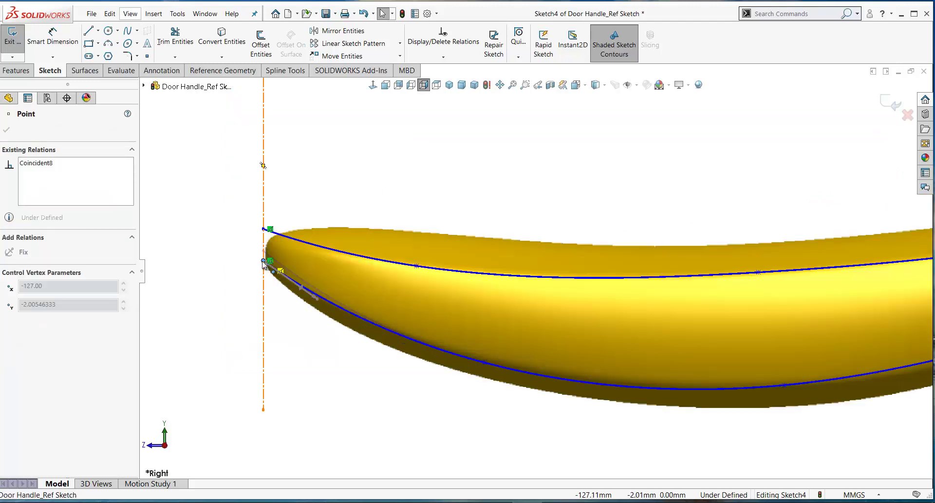
{"action": "left_click", "coordinate": [263, 260]}
{"action": "mouse_move", "coordinate": [263, 229]}
{"action": "left_mouse_down"}
{"action": "mouse_move", "coordinate": [265, 249]}
{"action": "mouse_move", "coordinate": [264, 233]}
{"action": "left_mouse_up"}
{"action": "scroll", "coordinate": [323, 267], "scroll_direction": "down", "scroll_amount": 1}
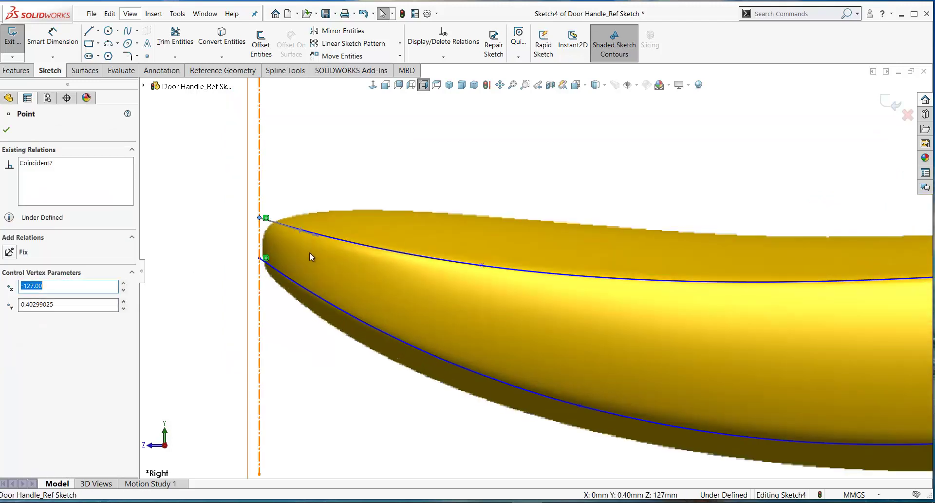
{"action": "left_click_drag", "start_coordinate": [320, 240], "coordinate": [327, 238]}
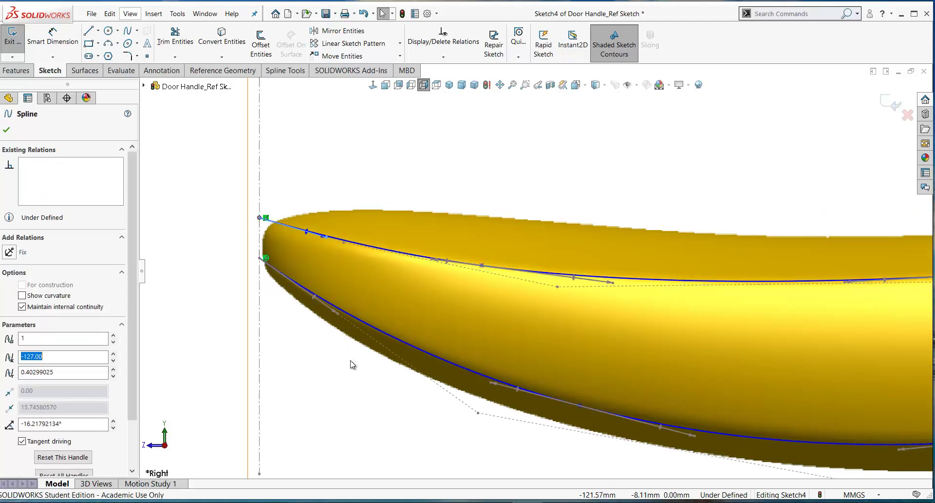
{"action": "left_click", "coordinate": [346, 314]}
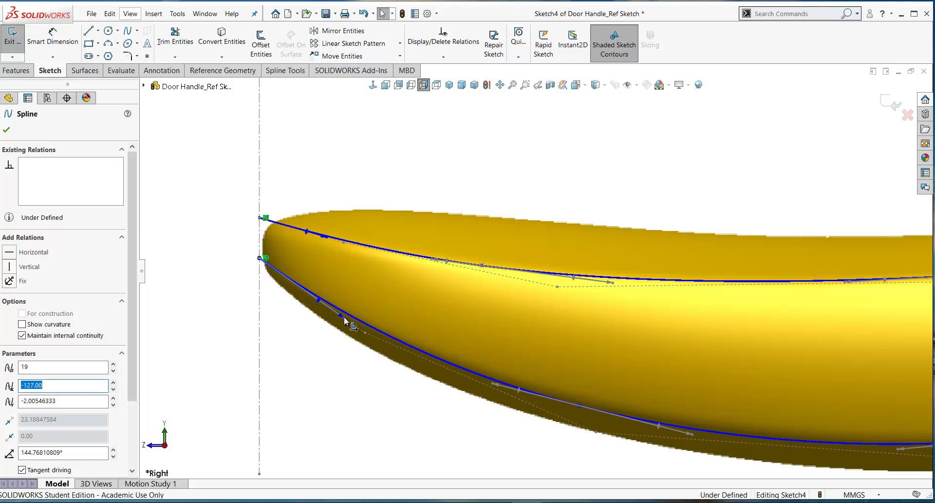
{"action": "left_click", "coordinate": [229, 252]}
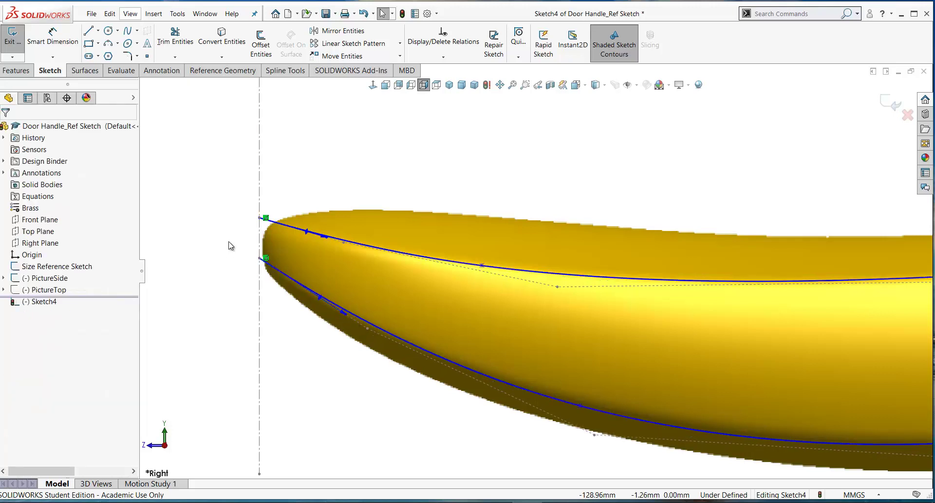
Dimension the spline endpoints 2.8 mm apart and pull the lower end down to reshape the tip
{"action": "right_click_drag", "start_coordinate": [228, 246], "coordinate": [251, 208]}
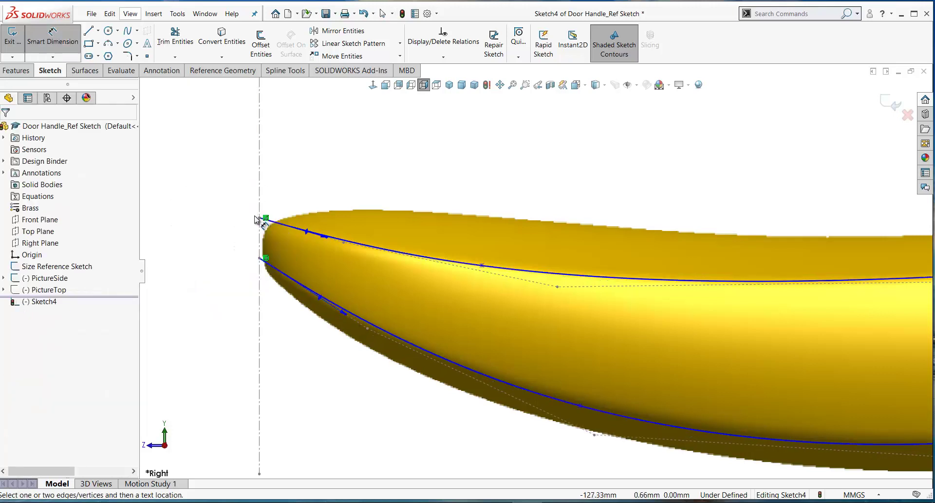
{"action": "left_click", "coordinate": [260, 218]}
{"action": "left_click", "coordinate": [259, 257]}
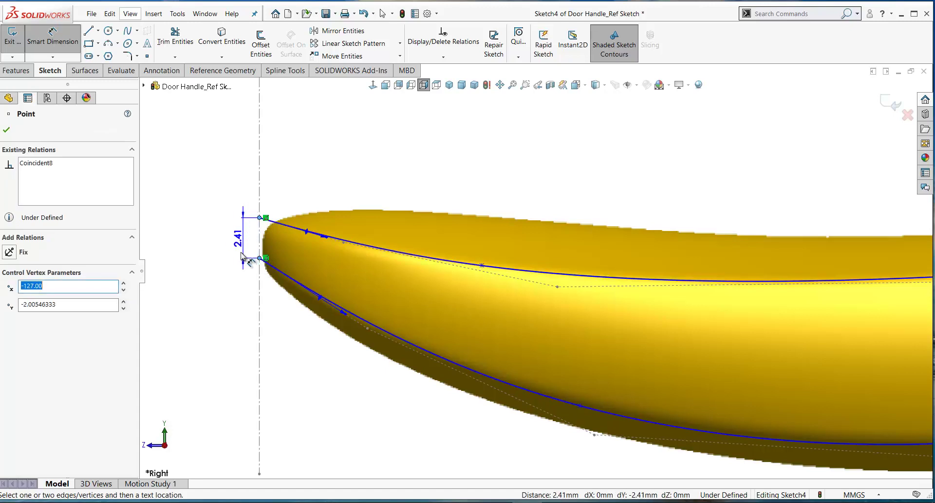
{"action": "left_click", "coordinate": [232, 251]}
{"action": "type", "text": "2."}
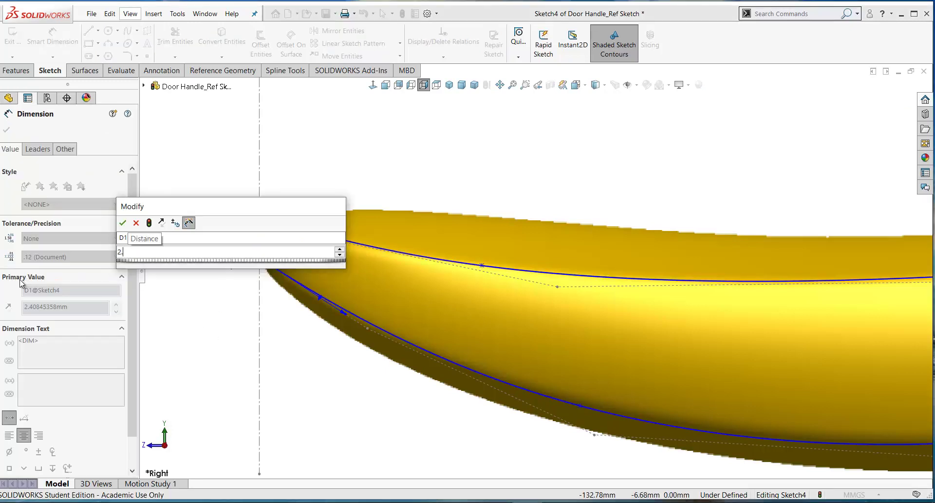
{"action": "type", "text": "8"}
{"action": "key", "text": "Return"}
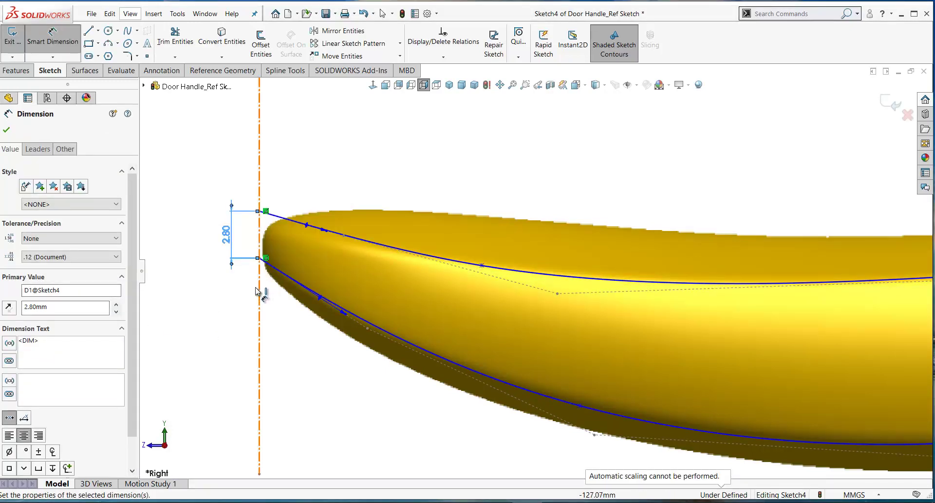
{"action": "right_click", "coordinate": [237, 289]}
{"action": "left_click", "coordinate": [258, 320]}
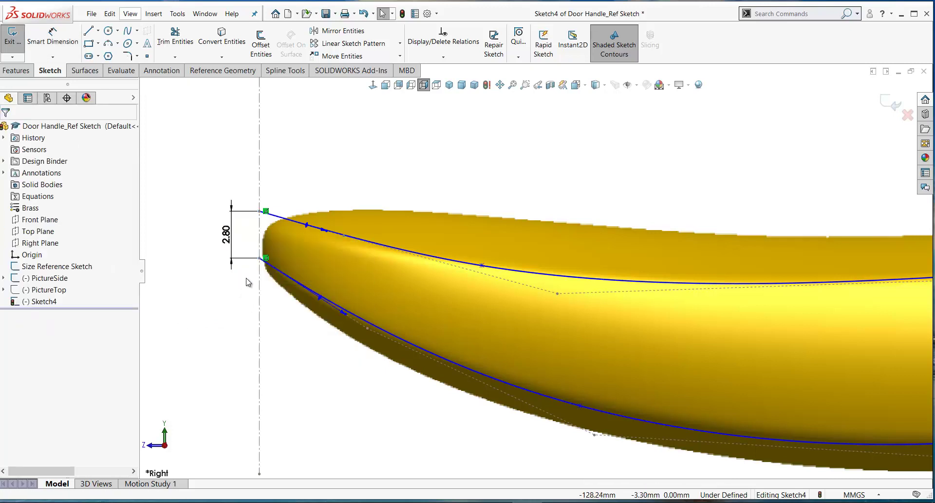
{"action": "left_click_drag", "start_coordinate": [259, 259], "coordinate": [259, 268]}
Show the spline's control polygon and select control points on the round end
{"action": "scroll", "coordinate": [587, 341], "scroll_direction": "up", "scroll_amount": 5}
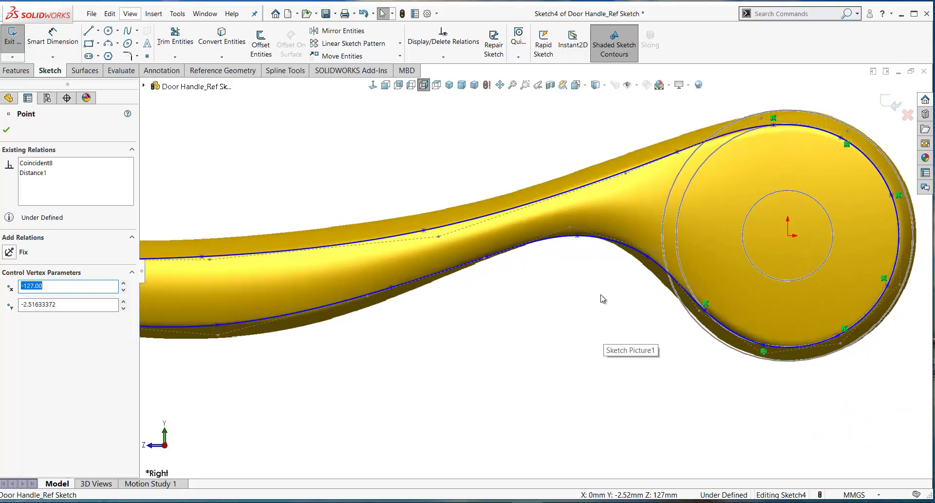
{"action": "left_click", "coordinate": [440, 237]}
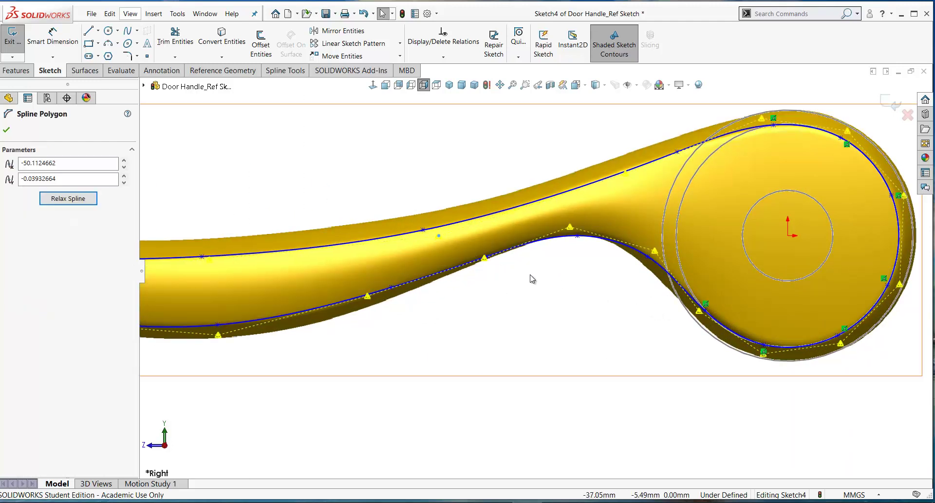
{"action": "key", "text": "f"}
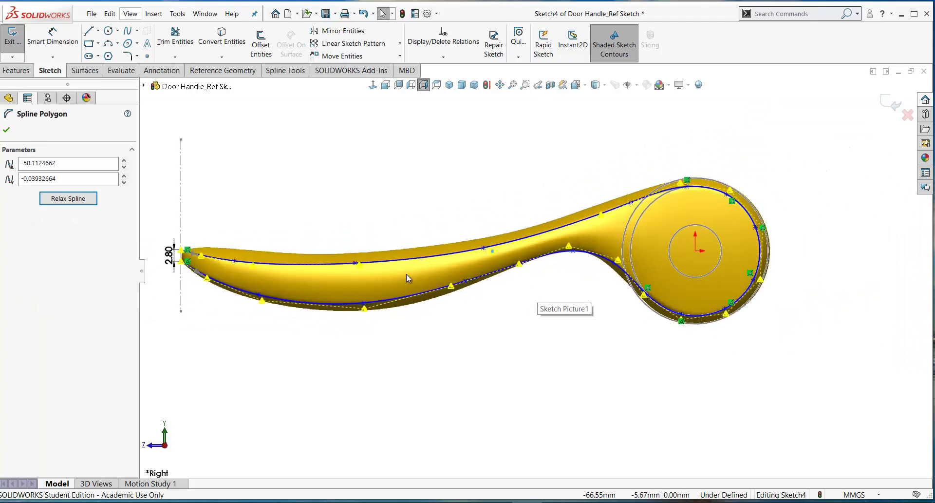
{"action": "scroll", "coordinate": [287, 287], "scroll_direction": "down", "scroll_amount": 4}
{"action": "scroll", "coordinate": [816, 246], "scroll_direction": "up", "scroll_amount": 4}
{"action": "scroll", "coordinate": [686, 227], "scroll_direction": "down", "scroll_amount": 2}
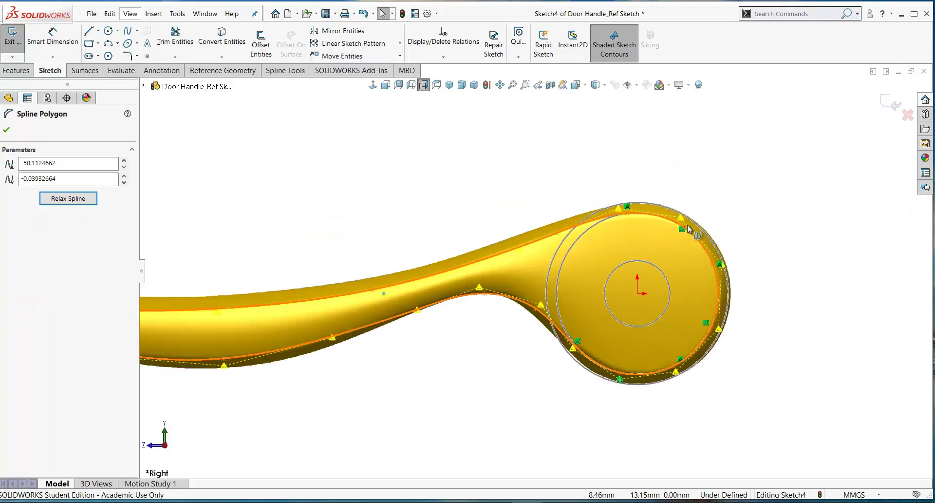
{"action": "left_click", "coordinate": [593, 212]}
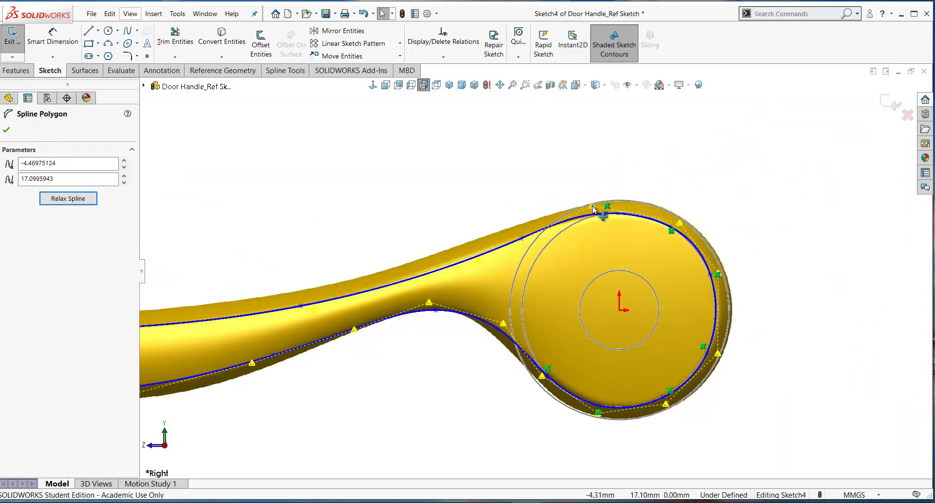
{"action": "left_click", "coordinate": [722, 274]}
{"action": "scroll", "coordinate": [655, 390], "scroll_direction": "down", "scroll_amount": 3}
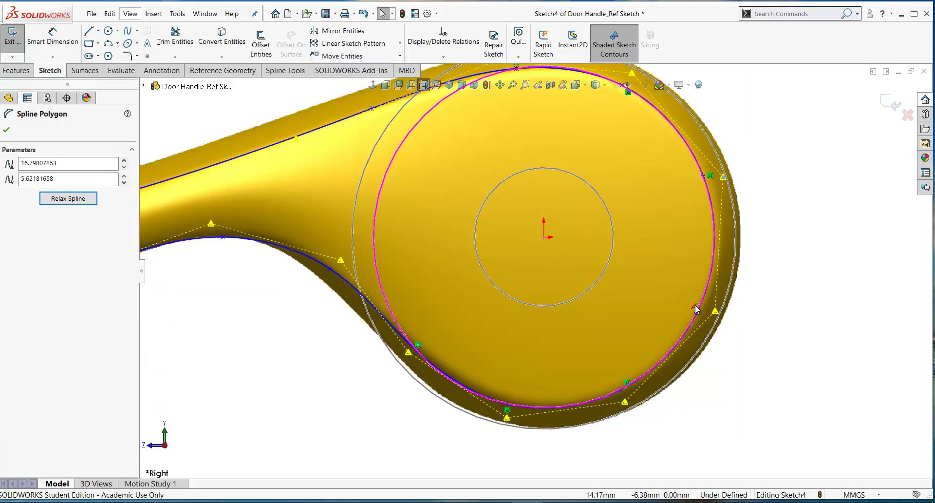
{"action": "scroll", "coordinate": [413, 376], "scroll_direction": "up", "scroll_amount": 3}
{"action": "scroll", "coordinate": [351, 281], "scroll_direction": "down", "scroll_amount": 3}
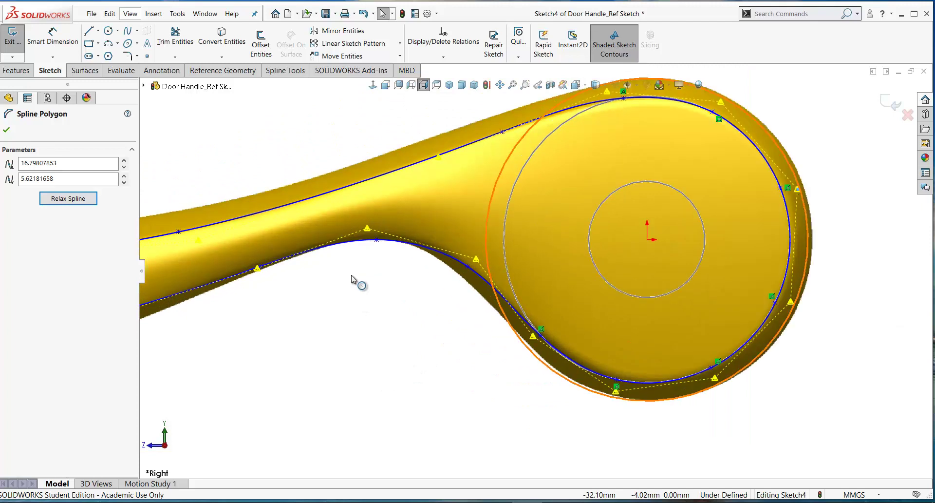
Drag control polygon vertices to lift the crest and fit the curve to the underside
{"action": "left_click_drag", "start_coordinate": [382, 221], "coordinate": [380, 213]}
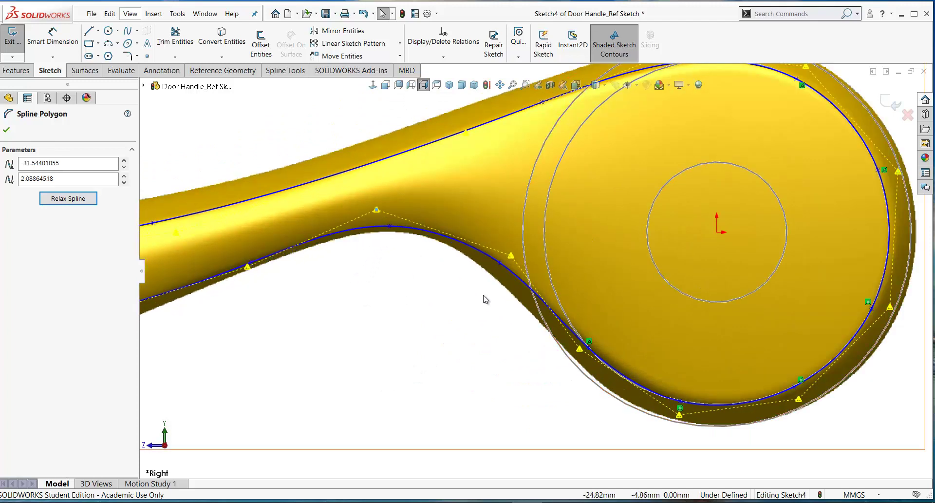
{"action": "left_click_drag", "start_coordinate": [509, 256], "coordinate": [510, 258]}
{"action": "scroll", "coordinate": [467, 319], "scroll_direction": "up", "scroll_amount": 5}
{"action": "scroll", "coordinate": [267, 297], "scroll_direction": "down", "scroll_amount": 2}
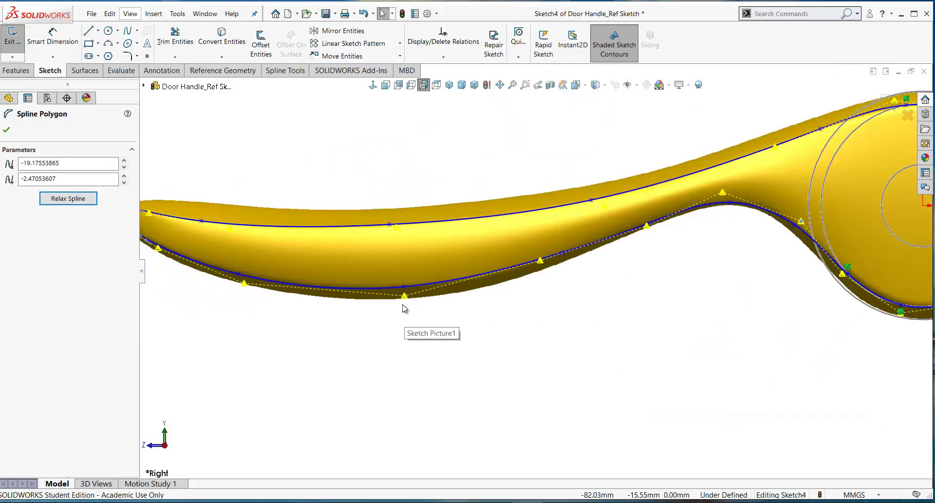
{"action": "left_click_drag", "start_coordinate": [406, 298], "coordinate": [407, 297]}
{"action": "scroll", "coordinate": [405, 291], "scroll_direction": "up", "scroll_amount": 1}
{"action": "left_click_drag", "start_coordinate": [267, 282], "coordinate": [263, 278]}
{"action": "scroll", "coordinate": [504, 272], "scroll_direction": "up", "scroll_amount": 2}
{"action": "scroll", "coordinate": [498, 269], "scroll_direction": "down", "scroll_amount": 4}
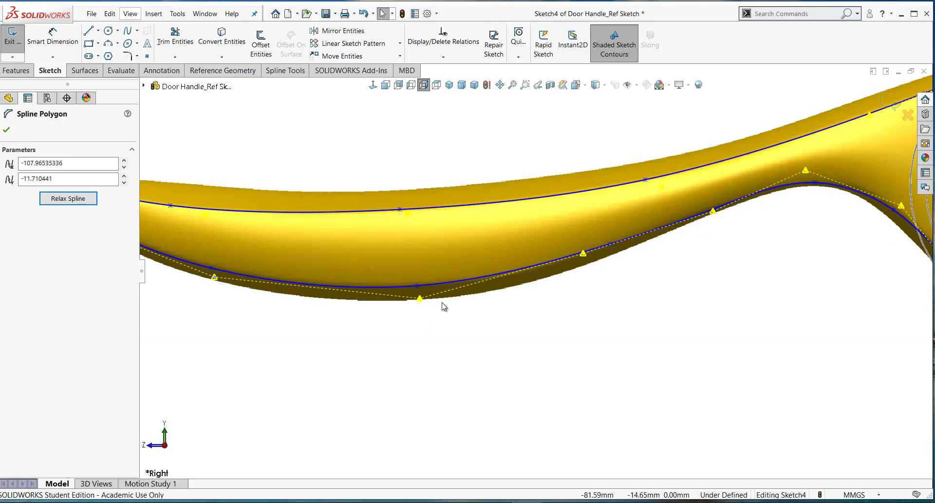
{"action": "scroll", "coordinate": [531, 288], "scroll_direction": "up", "scroll_amount": 5}
{"action": "scroll", "coordinate": [776, 292], "scroll_direction": "down", "scroll_amount": 3}
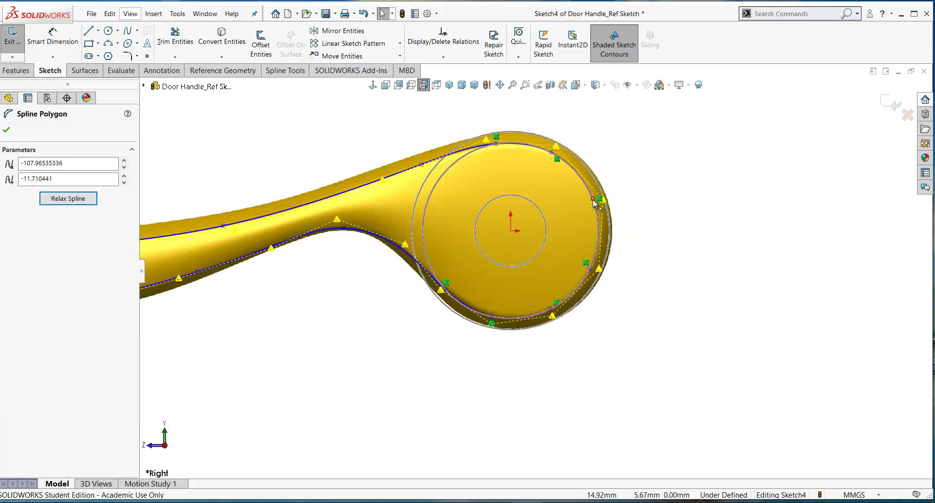
Close Sketch4 and rename it Side Spline
{"action": "right_click", "coordinate": [599, 224]}
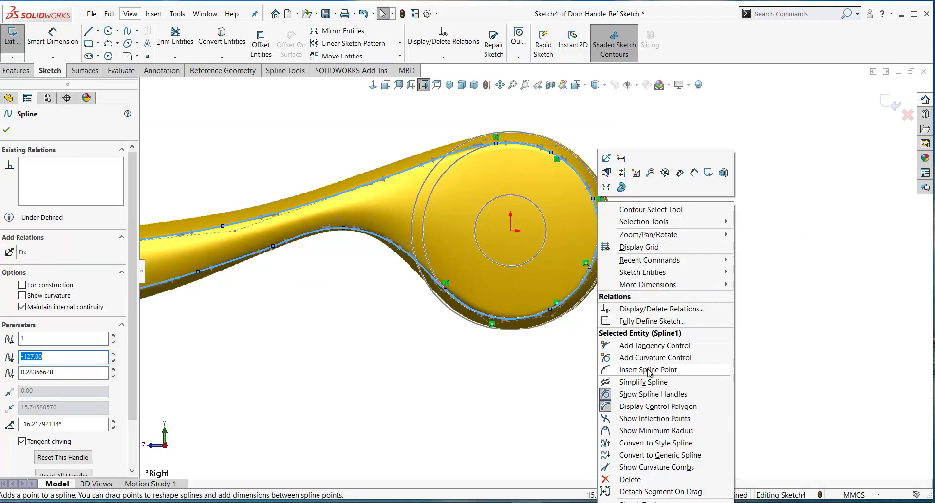
{"action": "left_click", "coordinate": [541, 376]}
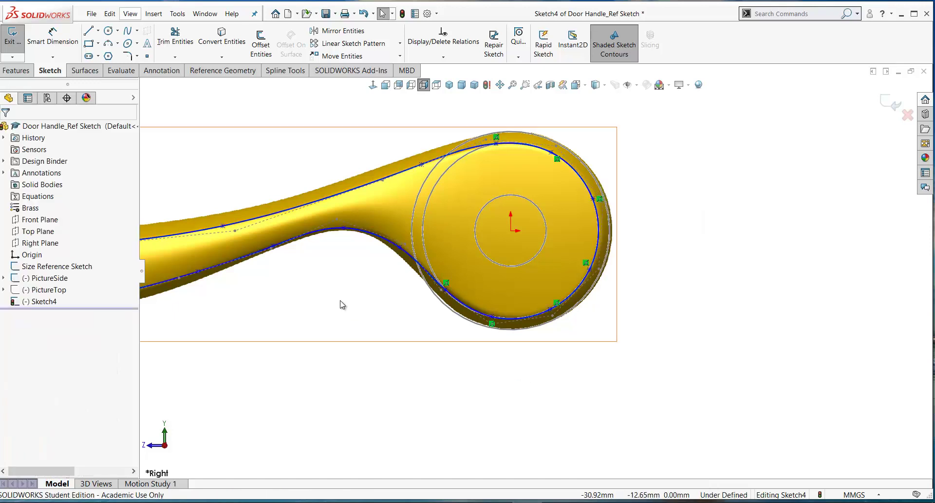
{"action": "scroll", "coordinate": [366, 302], "scroll_direction": "up", "scroll_amount": 4}
{"action": "scroll", "coordinate": [362, 310], "scroll_direction": "down", "scroll_amount": 2}
{"action": "scroll", "coordinate": [372, 296], "scroll_direction": "down", "scroll_amount": 1}
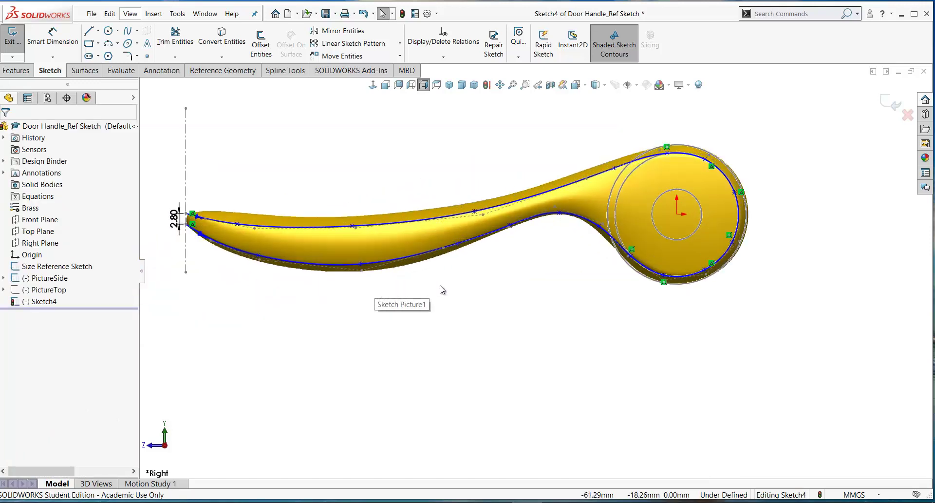
{"action": "scroll", "coordinate": [669, 252], "scroll_direction": "up", "scroll_amount": 1}
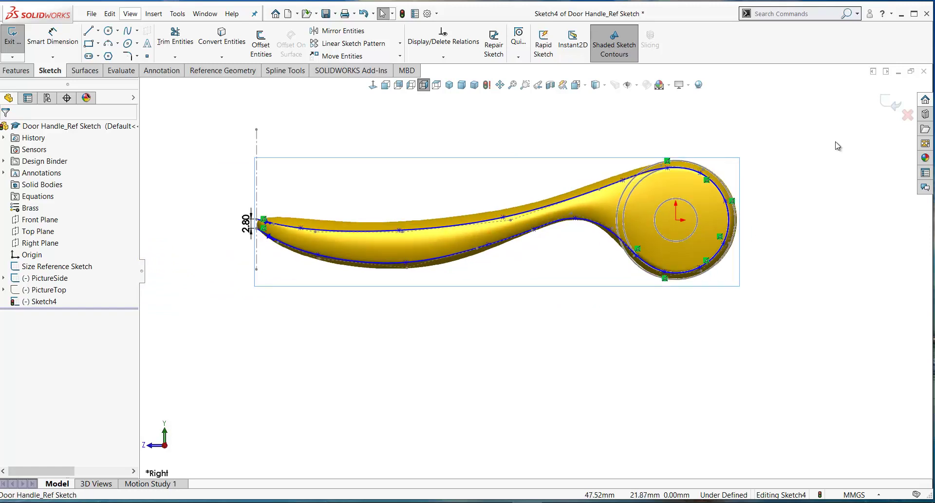
{"action": "left_click", "coordinate": [896, 107]}
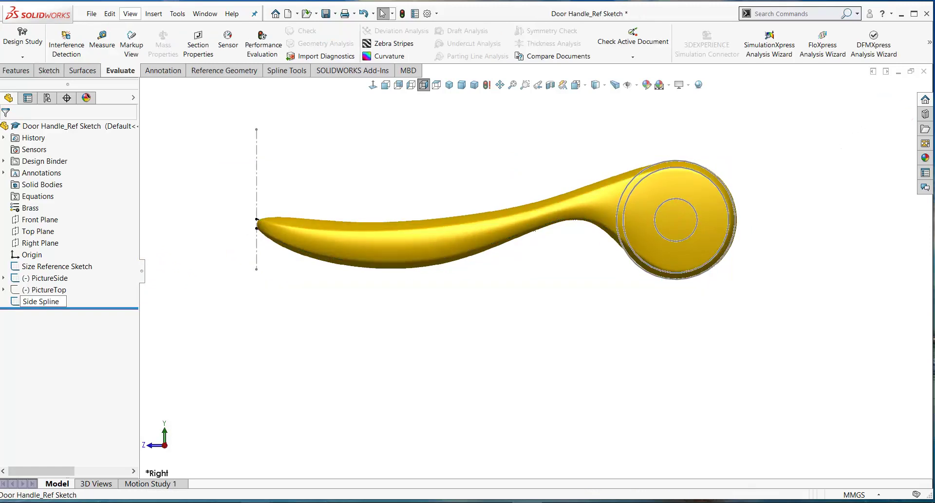
{"action": "key", "text": "Return"}
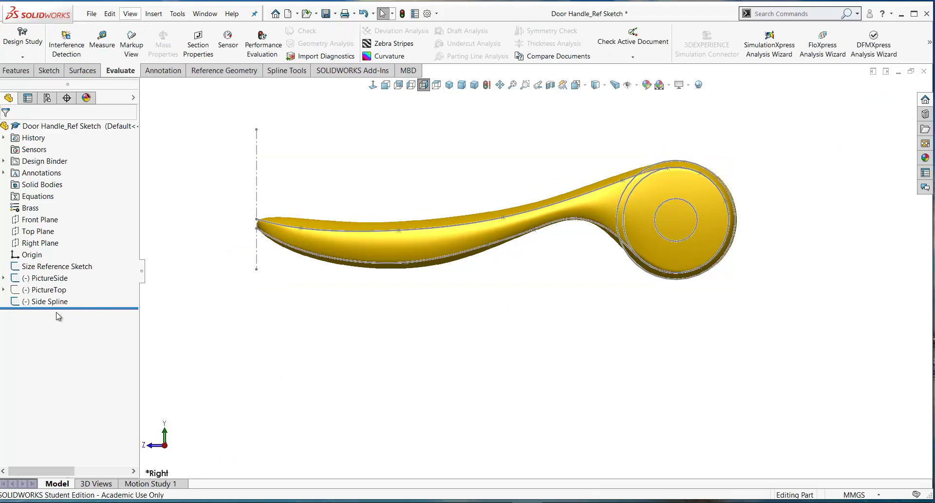
Show the PictureTop handle image and select the Top Plane
{"action": "right_click", "coordinate": [32, 290]}
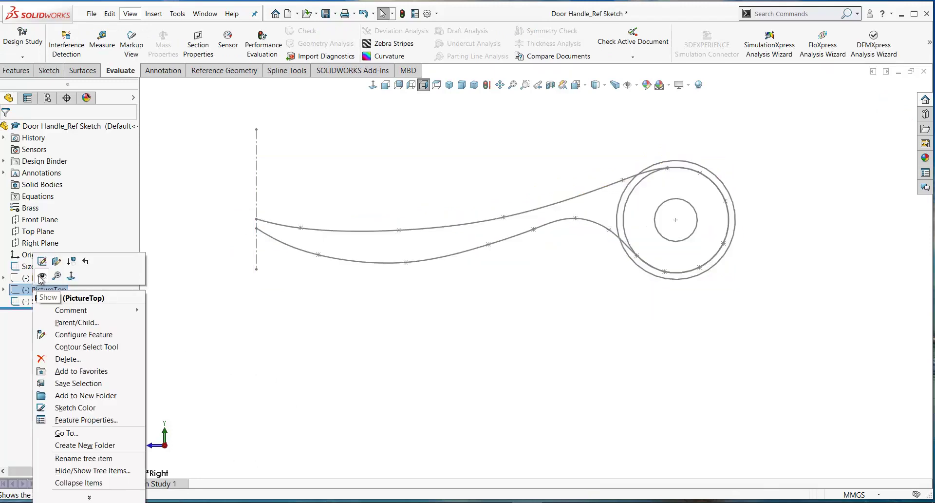
{"action": "left_click", "coordinate": [40, 276]}
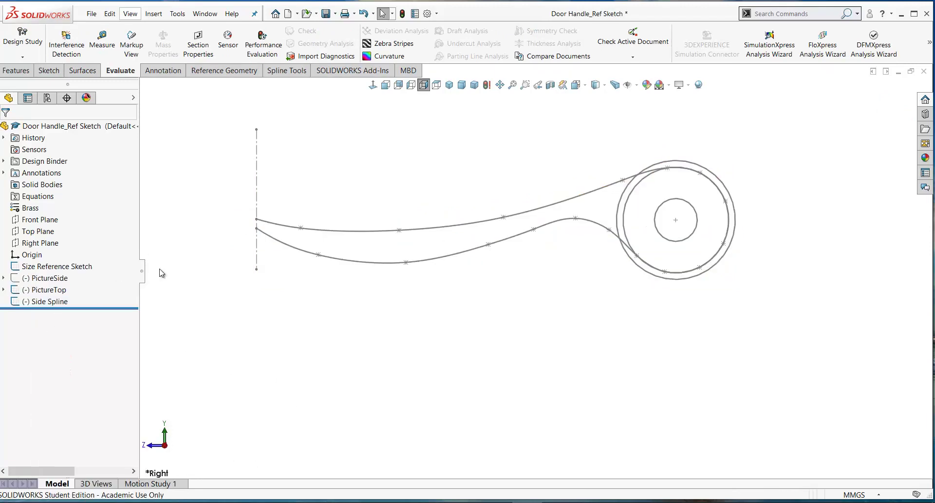
{"action": "middle_click_drag", "start_coordinate": [325, 282], "coordinate": [429, 349]}
{"action": "left_click", "coordinate": [31, 235]}
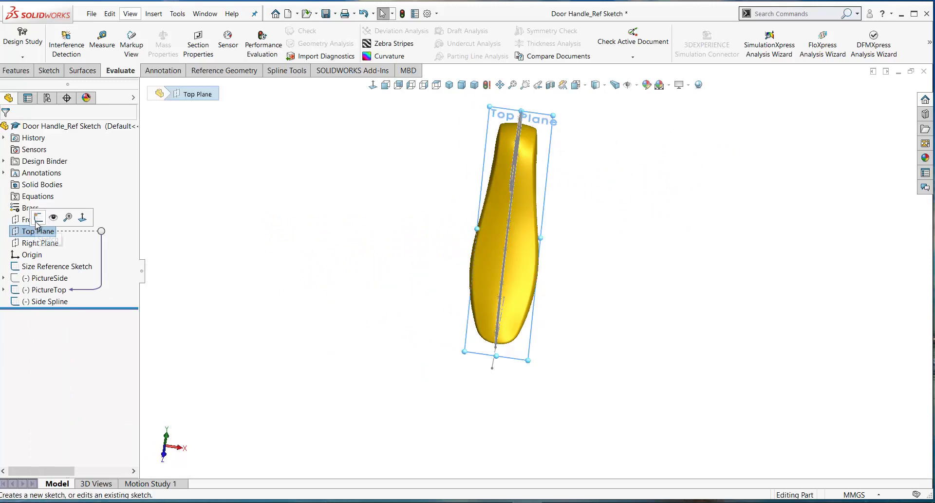
Start a new sketch on the Top Plane
{"action": "left_click", "coordinate": [65, 214]}
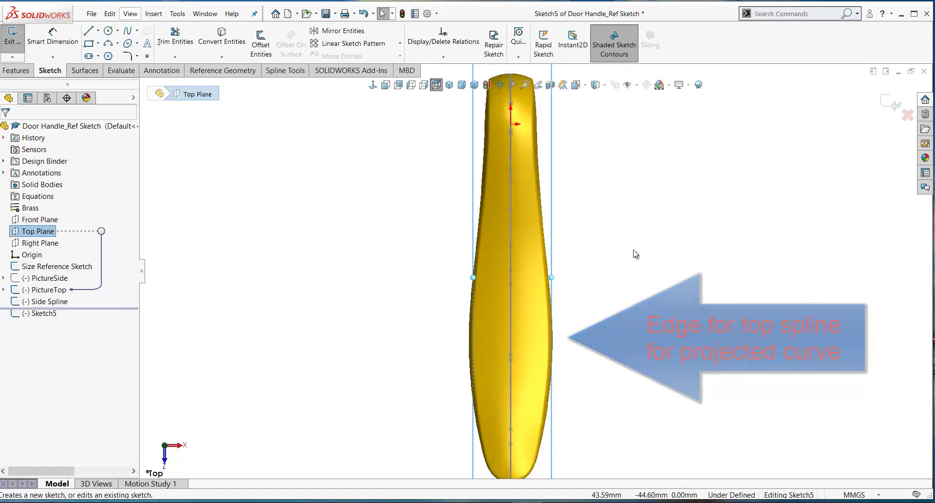
{"action": "scroll", "coordinate": [634, 254], "scroll_direction": "down", "scroll_amount": 2}
{"action": "scroll", "coordinate": [564, 293], "scroll_direction": "up", "scroll_amount": 1}
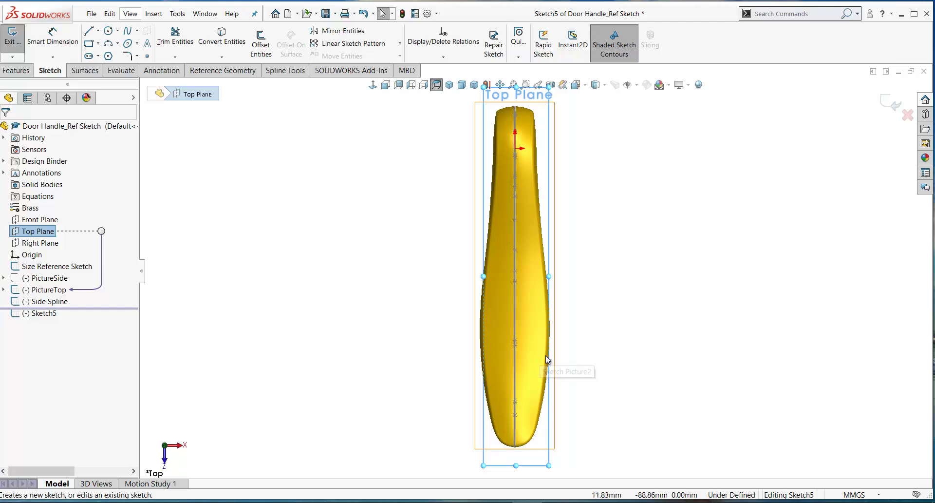
{"action": "scroll", "coordinate": [573, 341], "scroll_direction": "down", "scroll_amount": 1}
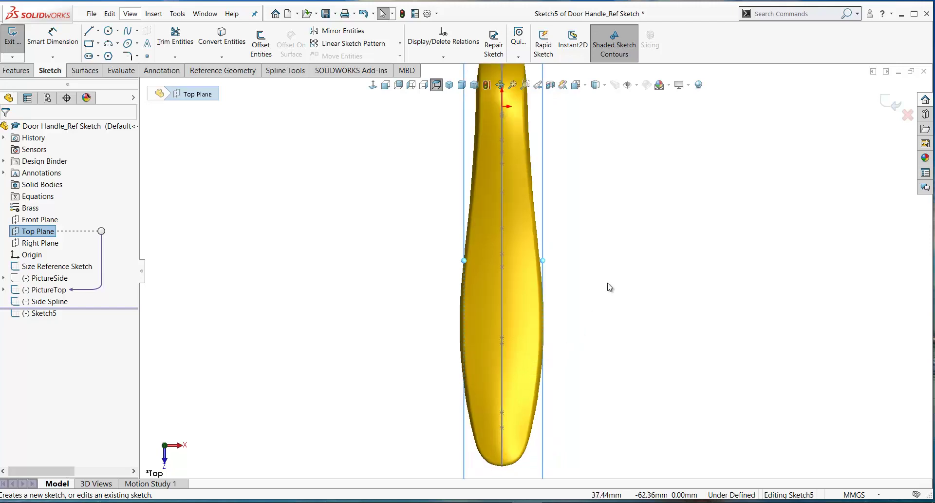
{"action": "scroll", "coordinate": [610, 289], "scroll_direction": "up", "scroll_amount": 2}
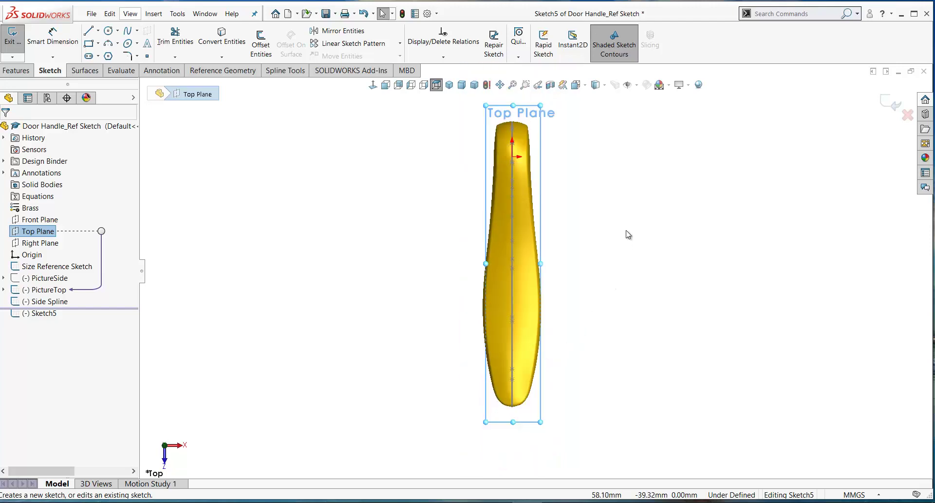
Spline from the handle tip up its right edge, then view normal to Top Plane
{"action": "left_click", "coordinate": [128, 31]}
{"action": "scroll", "coordinate": [468, 409], "scroll_direction": "down", "scroll_amount": 2}
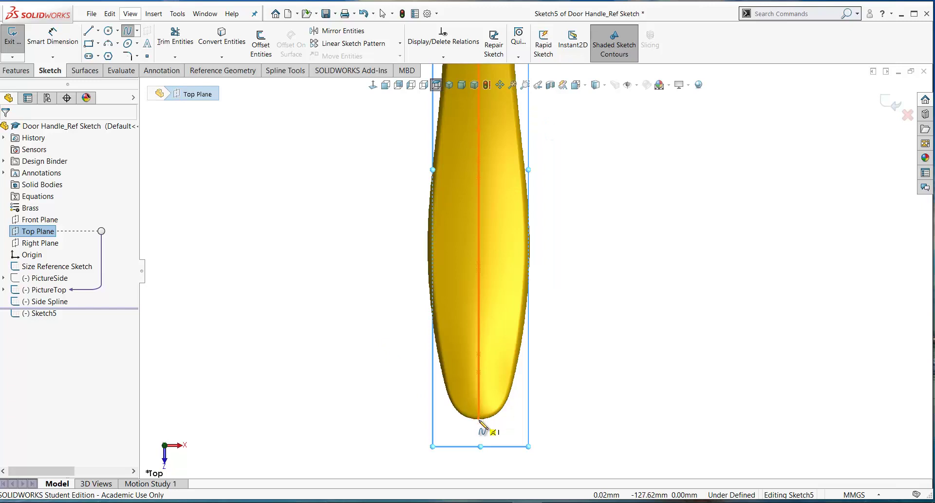
{"action": "left_click", "coordinate": [479, 417]}
{"action": "left_click", "coordinate": [494, 418]}
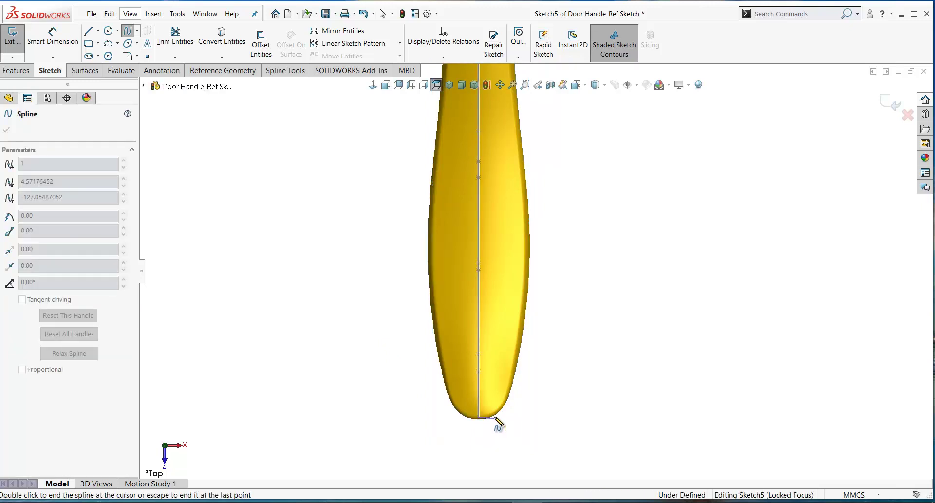
{"action": "left_click", "coordinate": [509, 385]}
{"action": "left_click", "coordinate": [520, 328]}
{"action": "left_click", "coordinate": [525, 258]}
{"action": "left_click", "coordinate": [522, 175]}
{"action": "scroll", "coordinate": [523, 171], "scroll_direction": "up", "scroll_amount": 4}
{"action": "left_click", "coordinate": [523, 159]}
{"action": "left_click", "coordinate": [521, 132]}
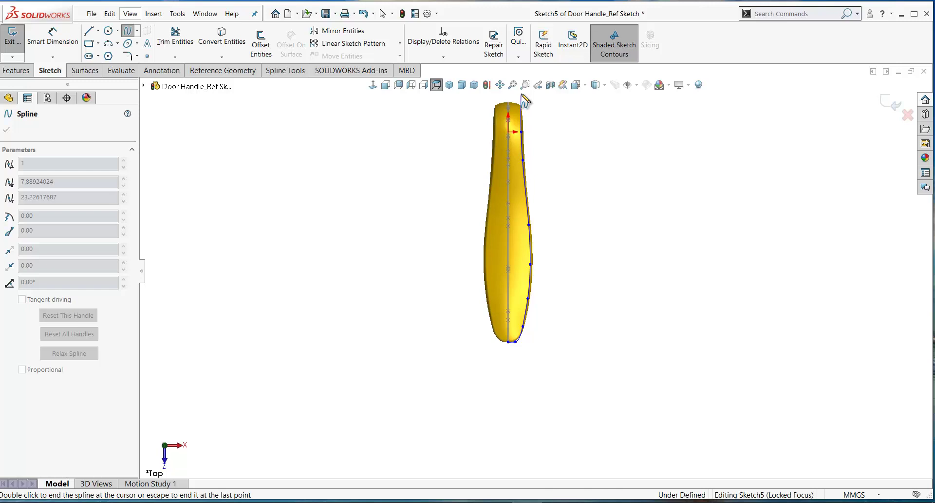
{"action": "double_click", "coordinate": [524, 100]}
{"action": "middle_click_drag", "start_coordinate": [522, 96], "coordinate": [396, 241]}
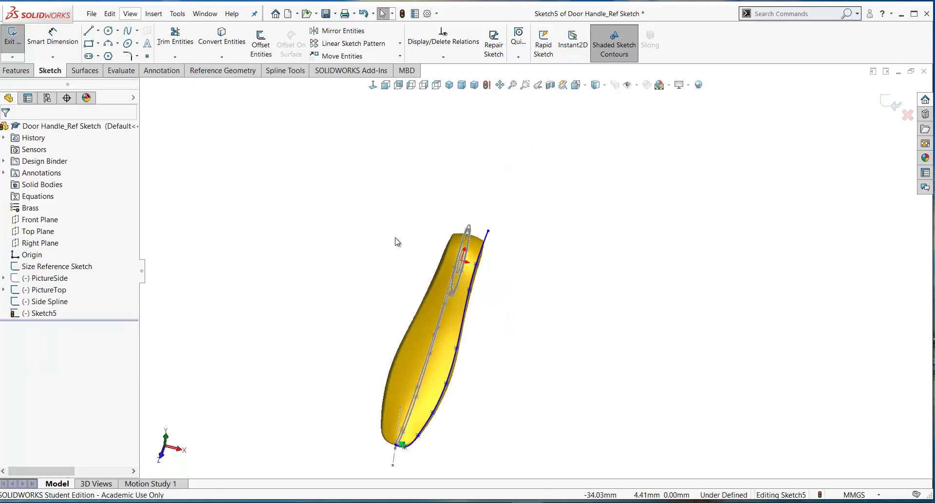
{"action": "left_click", "coordinate": [373, 85]}
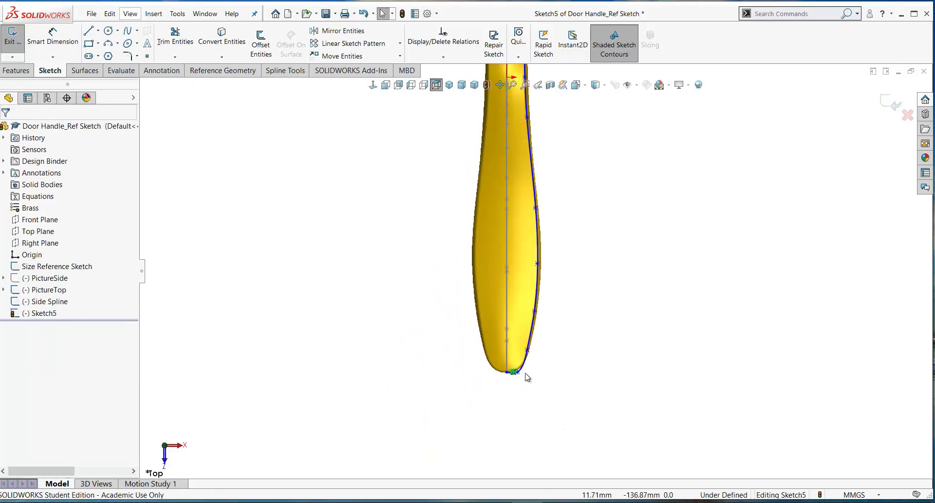
Reshape the spline's rounded tip by moving its end tangent and nearby control points
{"action": "scroll", "coordinate": [519, 321], "scroll_direction": "up", "scroll_amount": 5}
{"action": "key", "text": "Escape"}
{"action": "left_click", "coordinate": [499, 394]}
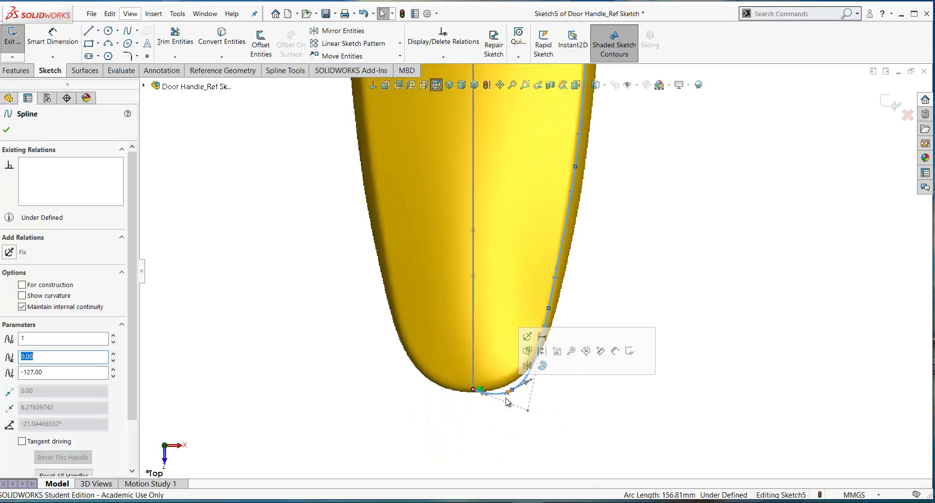
{"action": "scroll", "coordinate": [511, 392], "scroll_direction": "up", "scroll_amount": 3}
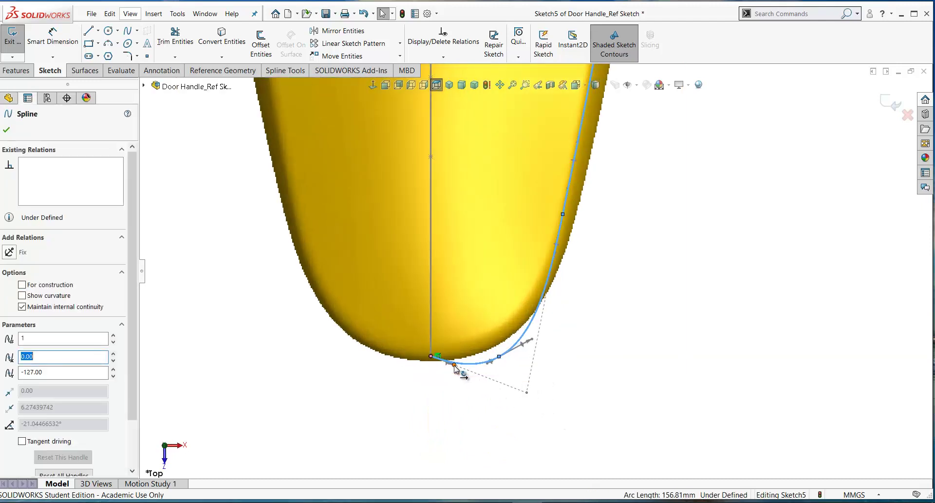
{"action": "left_click_drag", "start_coordinate": [453, 365], "coordinate": [458, 362]}
{"action": "left_click_drag", "start_coordinate": [528, 363], "coordinate": [545, 333]}
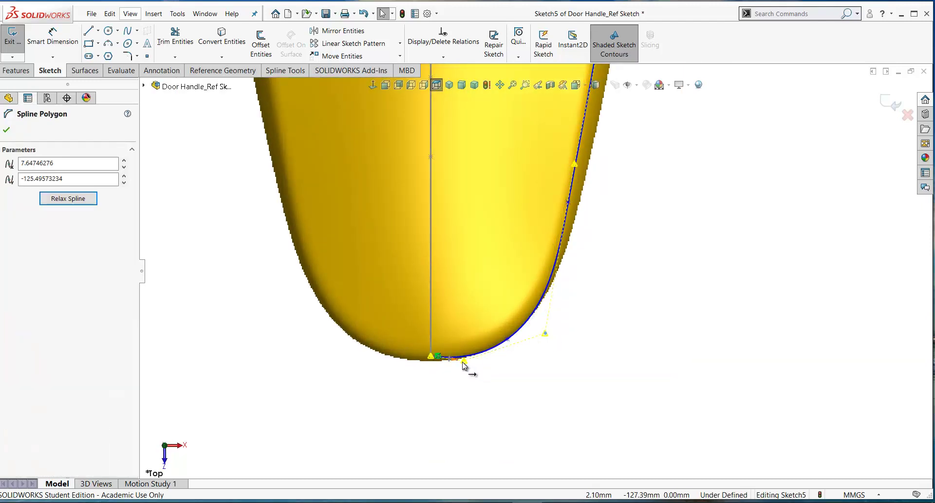
{"action": "left_click_drag", "start_coordinate": [463, 361], "coordinate": [479, 371]}
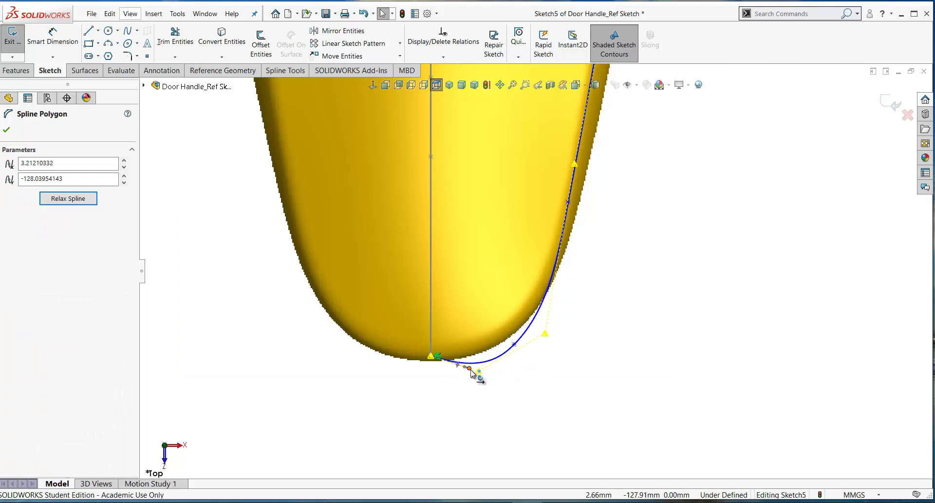
Make the spline's end tangent at the tip horizontal
{"action": "left_click", "coordinate": [470, 371]}
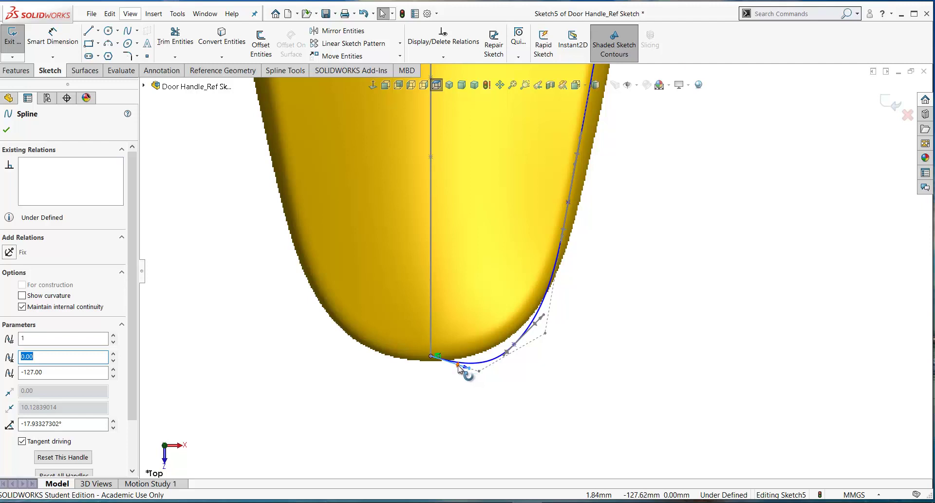
{"action": "left_click", "coordinate": [458, 364]}
{"action": "scroll", "coordinate": [468, 347], "scroll_direction": "down", "scroll_amount": 2}
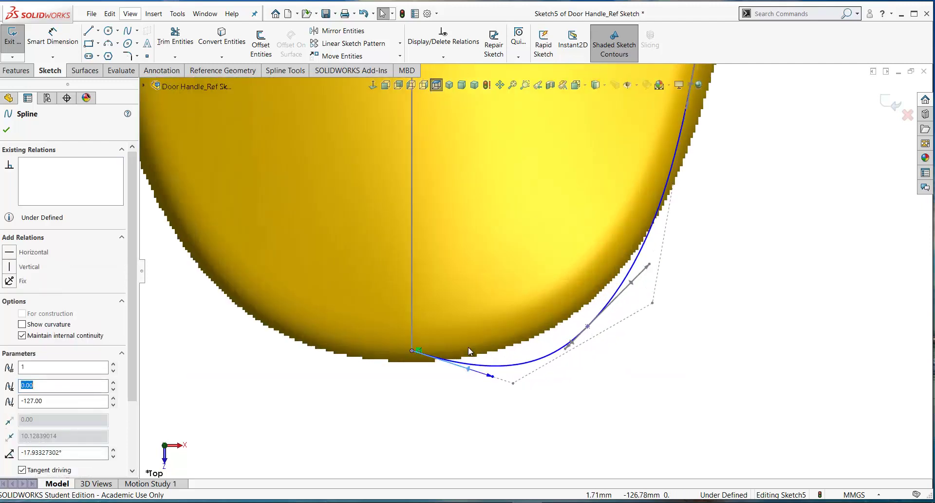
{"action": "mouse_move", "coordinate": [469, 369]}
{"action": "left_mouse_down"}
{"action": "mouse_move", "coordinate": [475, 357]}
{"action": "mouse_move", "coordinate": [471, 367]}
{"action": "left_mouse_up"}
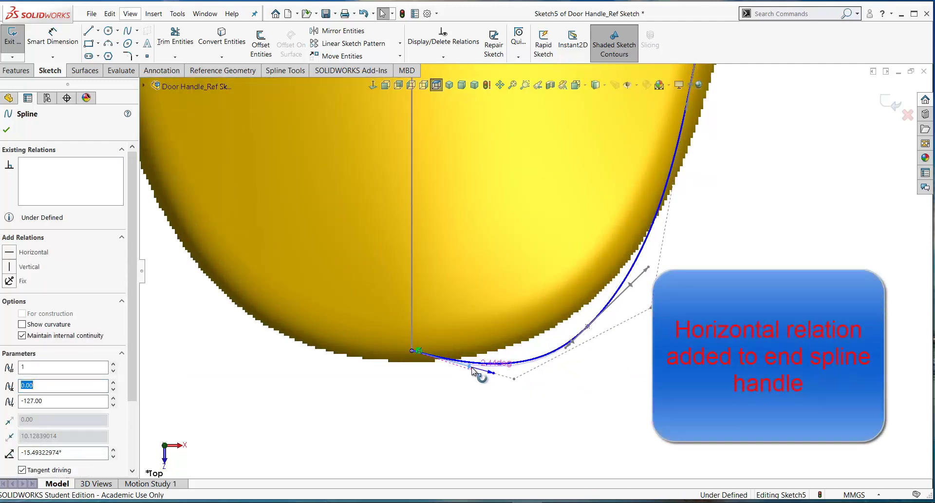
{"action": "left_click", "coordinate": [9, 253]}
{"action": "scroll", "coordinate": [528, 318], "scroll_direction": "up", "scroll_amount": 3}
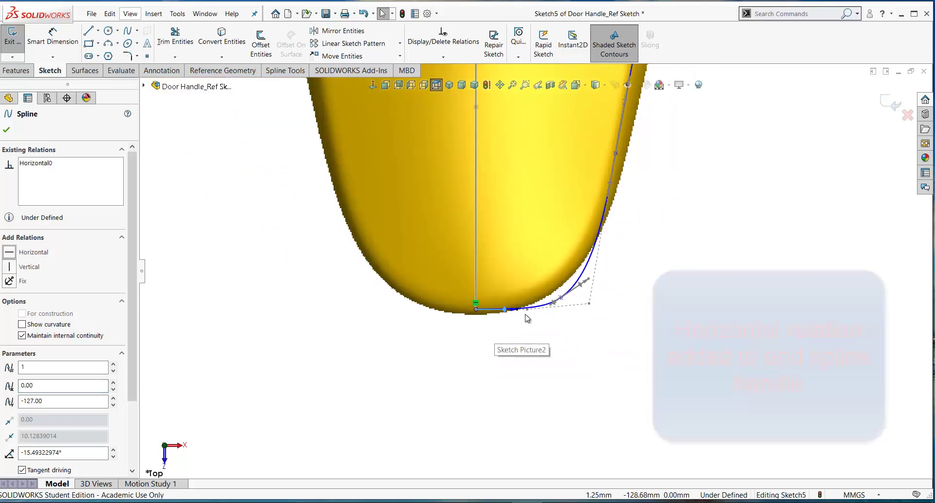
{"action": "scroll", "coordinate": [566, 236], "scroll_direction": "down", "scroll_amount": 2}
{"action": "scroll", "coordinate": [565, 235], "scroll_direction": "up", "scroll_amount": 3}
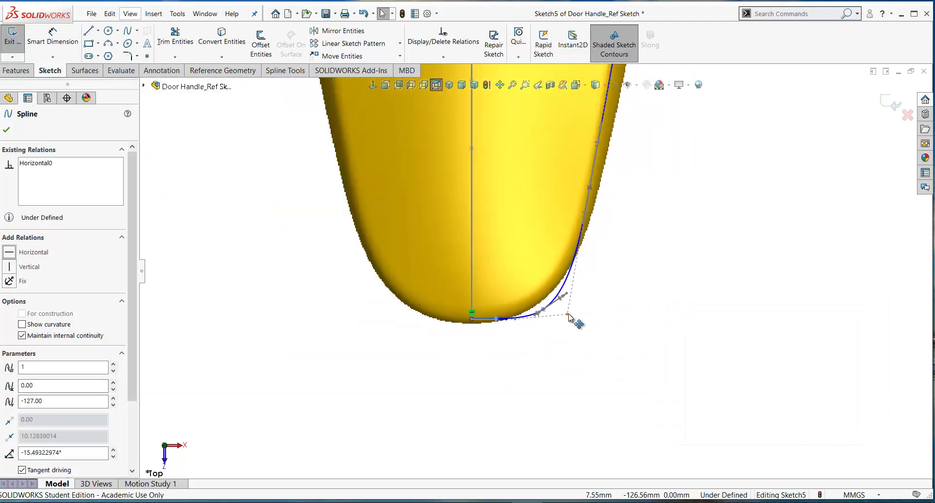
Drag control vertices so the spline hugs the handle's outer edge to the top
{"action": "left_click_drag", "start_coordinate": [410, 352], "coordinate": [409, 359]}
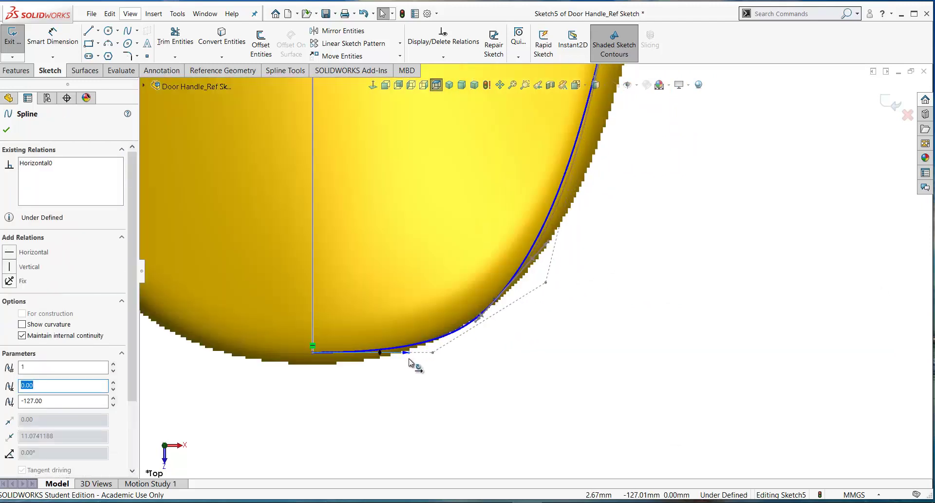
{"action": "left_click_drag", "start_coordinate": [546, 282], "coordinate": [556, 263]}
{"action": "scroll", "coordinate": [575, 231], "scroll_direction": "up", "scroll_amount": 4}
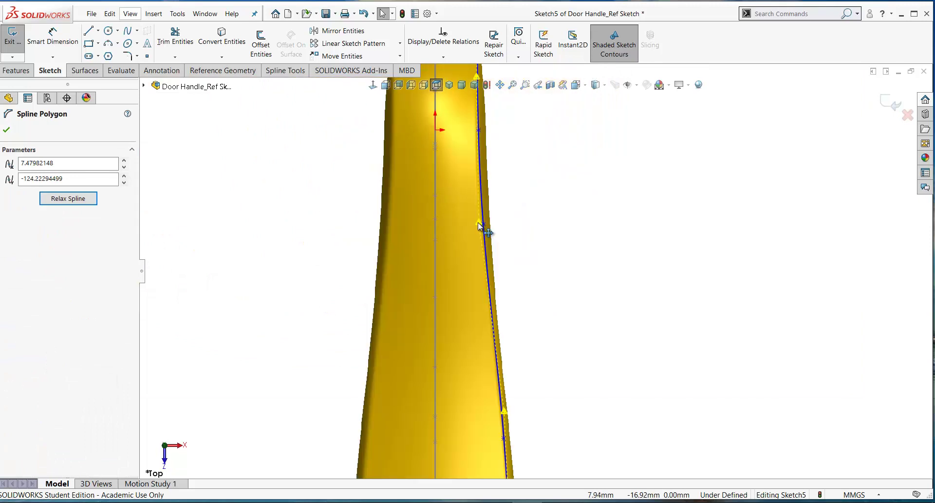
{"action": "left_click_drag", "start_coordinate": [478, 223], "coordinate": [486, 231]}
{"action": "scroll", "coordinate": [507, 254], "scroll_direction": "up", "scroll_amount": 3}
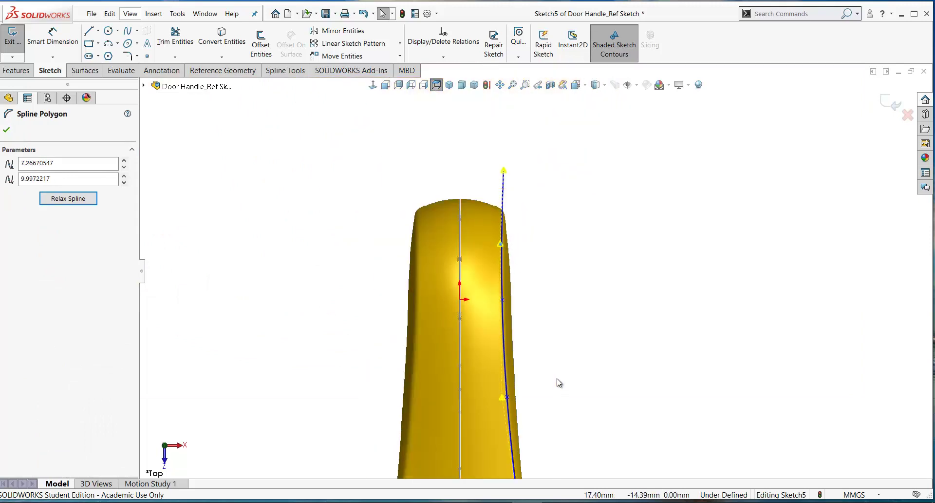
{"action": "scroll", "coordinate": [559, 382], "scroll_direction": "down", "scroll_amount": 5}
{"action": "scroll", "coordinate": [541, 390], "scroll_direction": "up", "scroll_amount": 5}
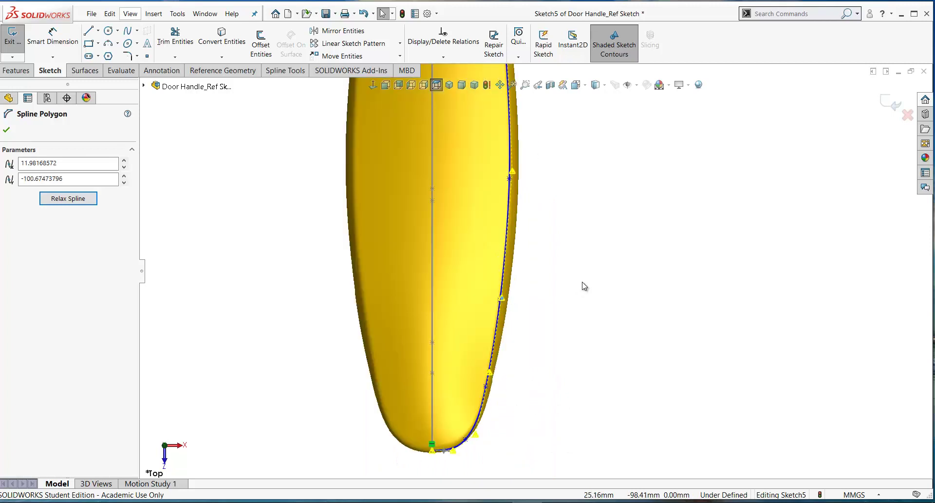
{"action": "scroll", "coordinate": [584, 273], "scroll_direction": "up", "scroll_amount": 6}
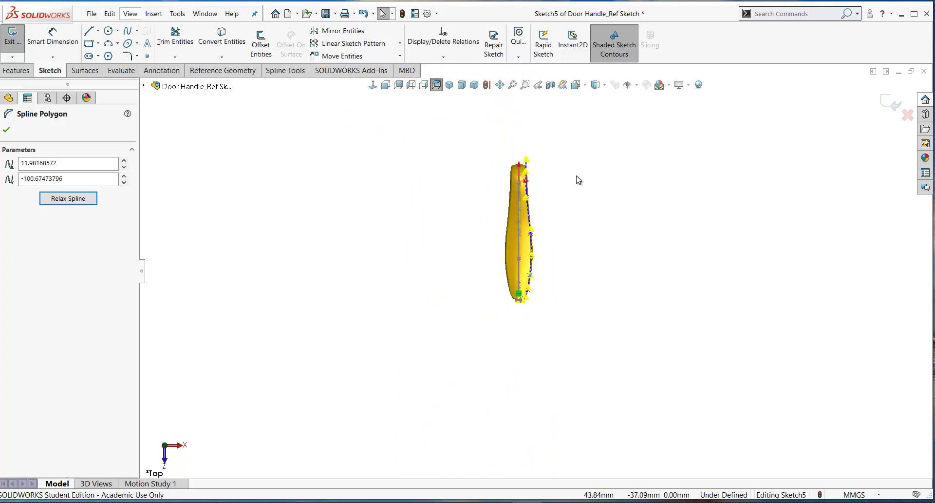
{"action": "scroll", "coordinate": [575, 187], "scroll_direction": "down", "scroll_amount": 3}
{"action": "middle_click_drag", "start_coordinate": [583, 229], "coordinate": [496, 298]}
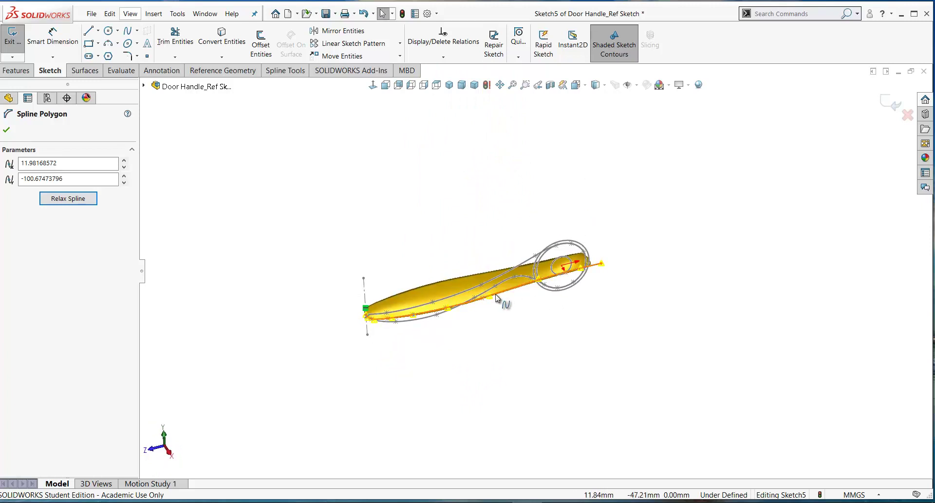
{"action": "scroll", "coordinate": [536, 292], "scroll_direction": "down", "scroll_amount": 3}
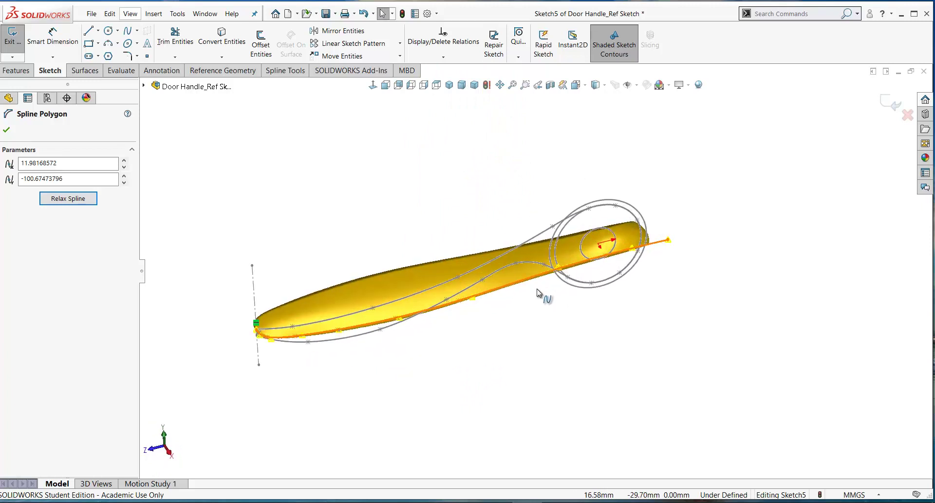
Exit Sketch5 and rename it Top Spline
{"action": "left_click", "coordinate": [891, 103]}
{"action": "key", "text": "F2"}
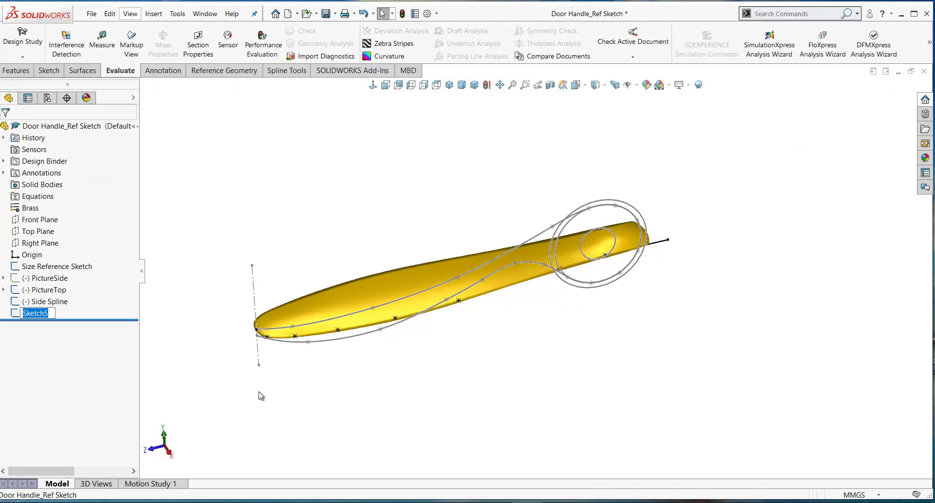
{"action": "type", "text": "Top Spline"}
Hide the Size Reference Sketch and the PictureTop picture
{"action": "left_click", "coordinate": [54, 265]}
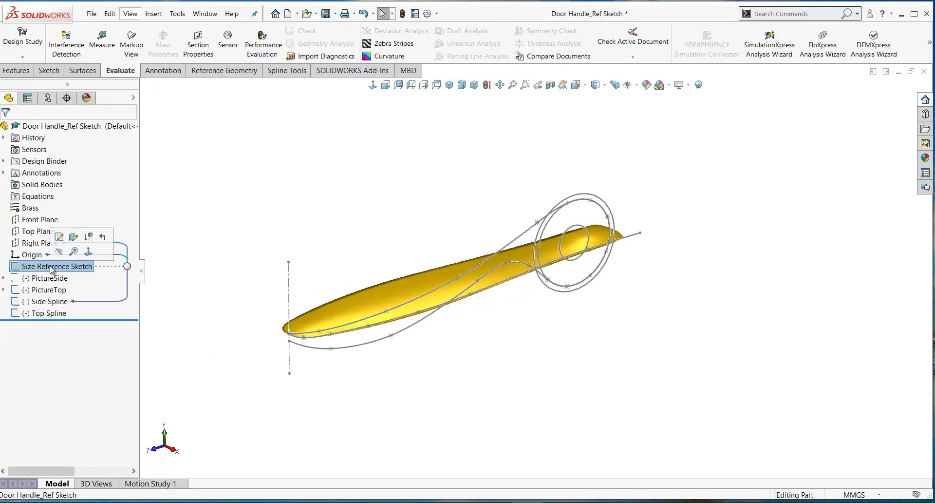
{"action": "left_click", "coordinate": [59, 252]}
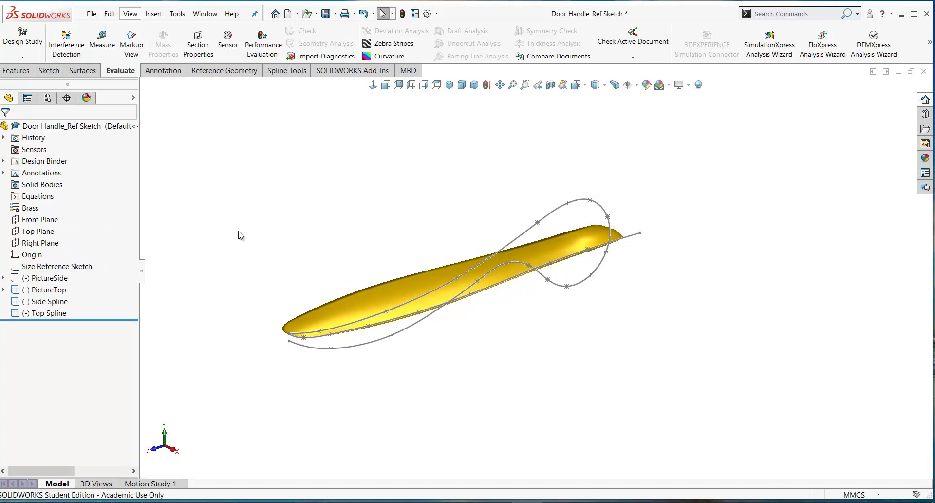
{"action": "mouse_move", "coordinate": [238, 234]}
{"action": "middle_mouse_down"}
{"action": "mouse_move", "coordinate": [271, 326]}
{"action": "mouse_move", "coordinate": [265, 268]}
{"action": "mouse_move", "coordinate": [178, 282]}
{"action": "middle_mouse_up"}
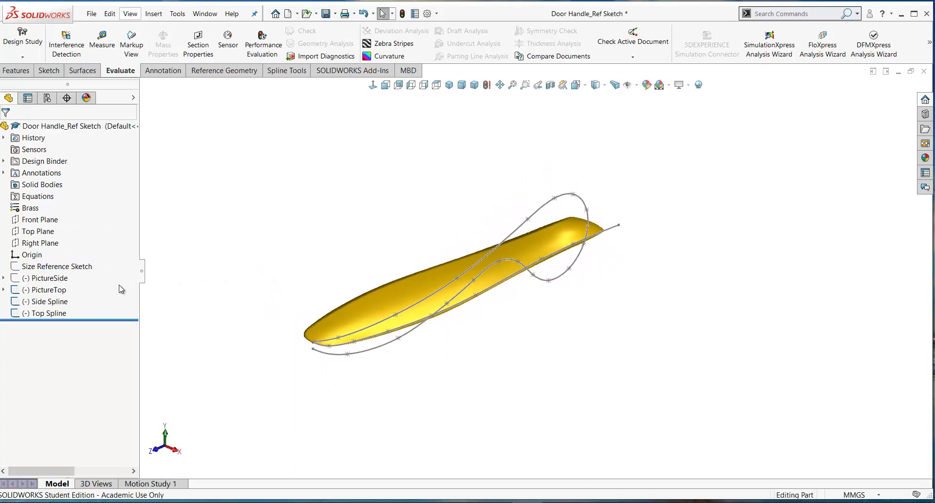
{"action": "left_click", "coordinate": [48, 289]}
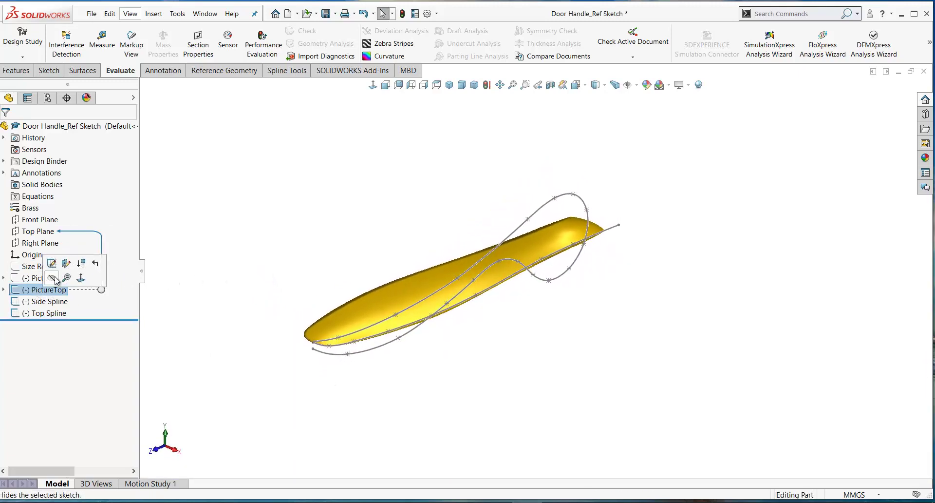
{"action": "left_click", "coordinate": [54, 279]}
{"action": "mouse_move", "coordinate": [246, 309]}
{"action": "middle_mouse_down"}
{"action": "mouse_move", "coordinate": [250, 329]}
{"action": "mouse_move", "coordinate": [246, 305]}
{"action": "mouse_move", "coordinate": [209, 317]}
{"action": "middle_mouse_up"}
Inspect the Side Spline and Top Spline sketches by selecting them and orbiting
{"action": "left_click", "coordinate": [50, 307]}
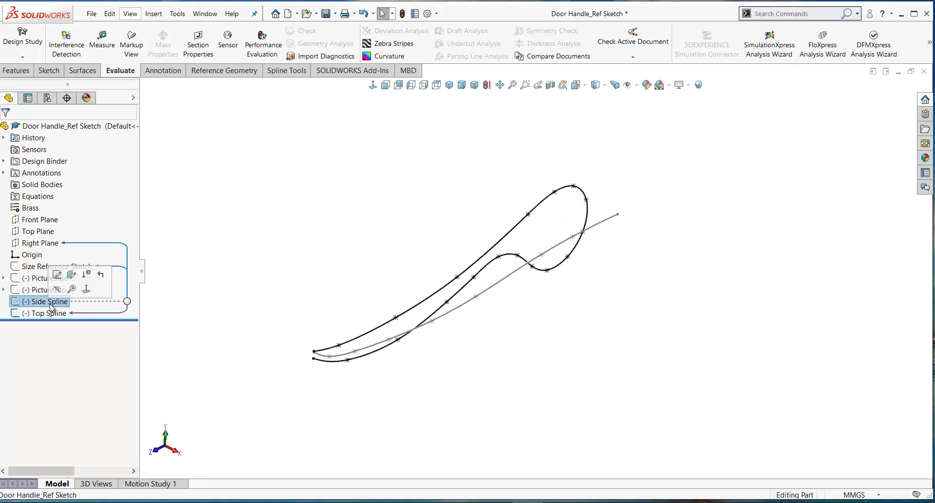
{"action": "left_click", "coordinate": [287, 269]}
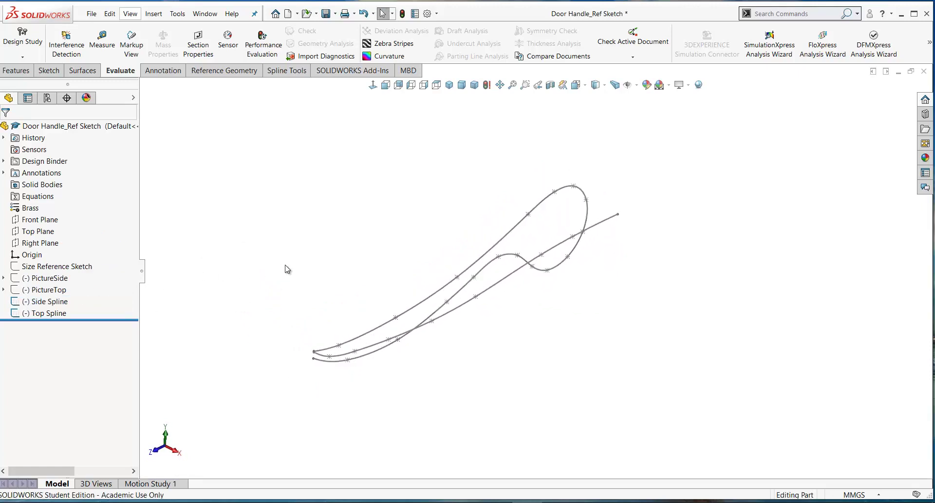
{"action": "left_click", "coordinate": [53, 314]}
{"action": "middle_click_drag", "start_coordinate": [279, 287], "coordinate": [258, 267]}
{"action": "left_click", "coordinate": [229, 340]}
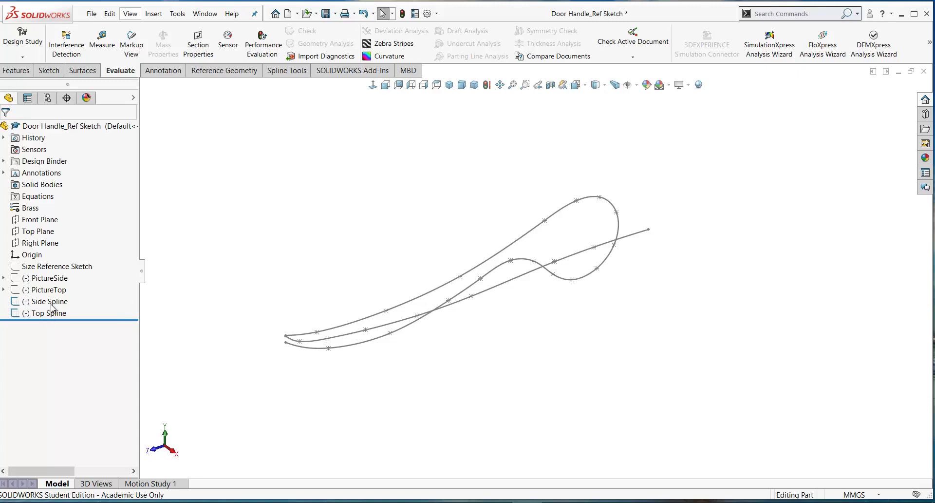
{"action": "mouse_move", "coordinate": [44, 304]}
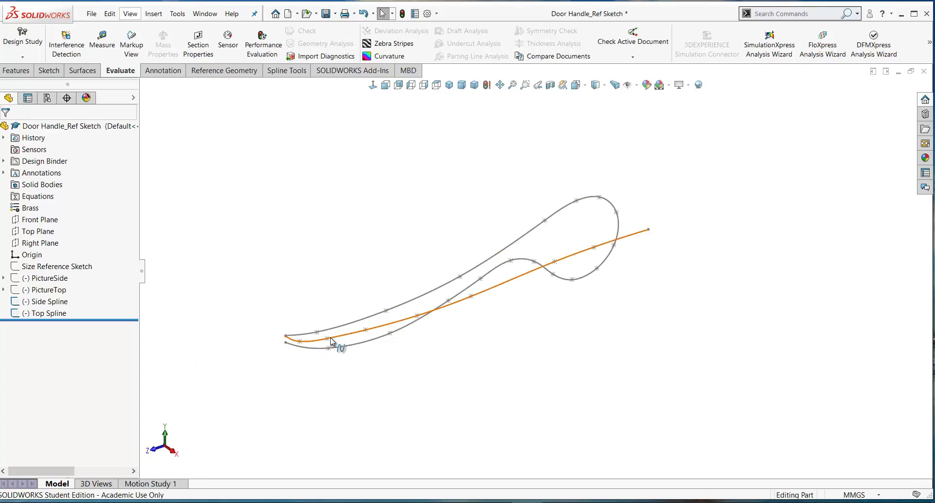
Convert the side spline into a new Right Plane sketch and exit it
{"action": "left_click", "coordinate": [38, 243]}
{"action": "left_click", "coordinate": [44, 228]}
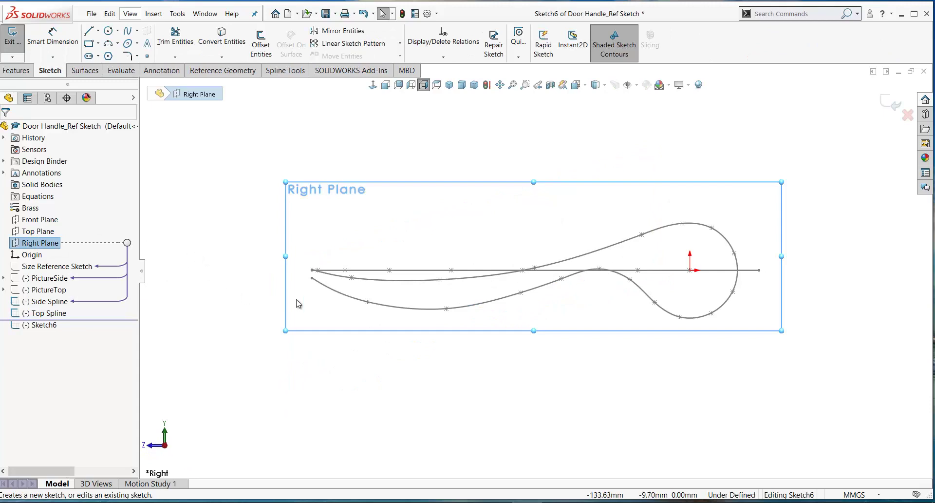
{"action": "left_click", "coordinate": [371, 284]}
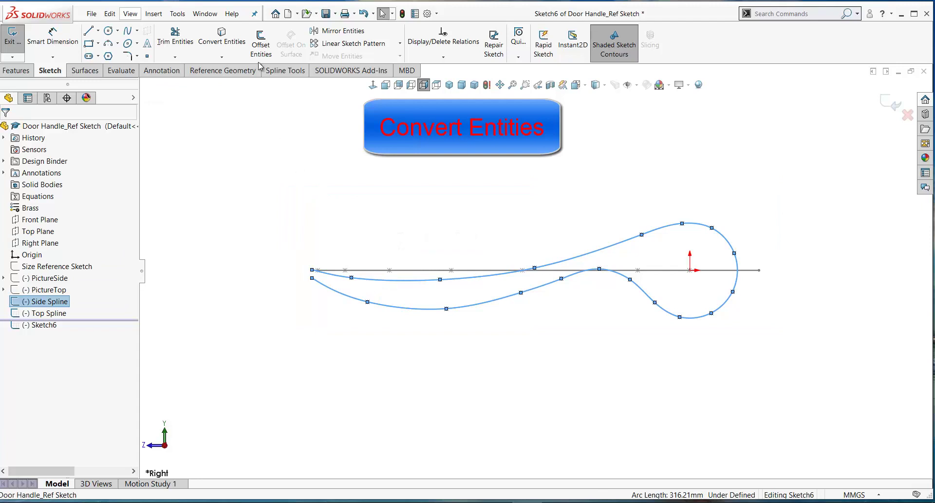
{"action": "left_click", "coordinate": [224, 39]}
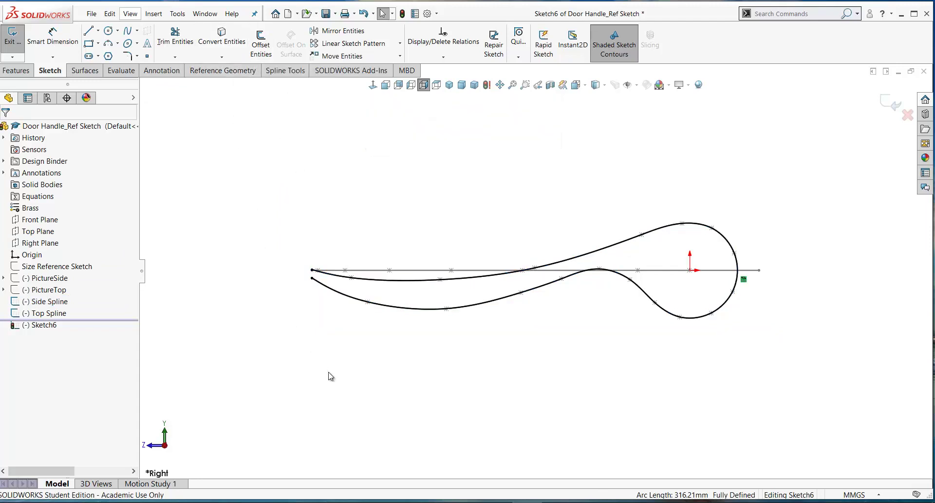
{"action": "mouse_move", "coordinate": [521, 370]}
{"action": "middle_mouse_down"}
{"action": "mouse_move", "coordinate": [563, 378]}
{"action": "mouse_move", "coordinate": [562, 394]}
{"action": "mouse_move", "coordinate": [589, 419]}
{"action": "middle_mouse_up"}
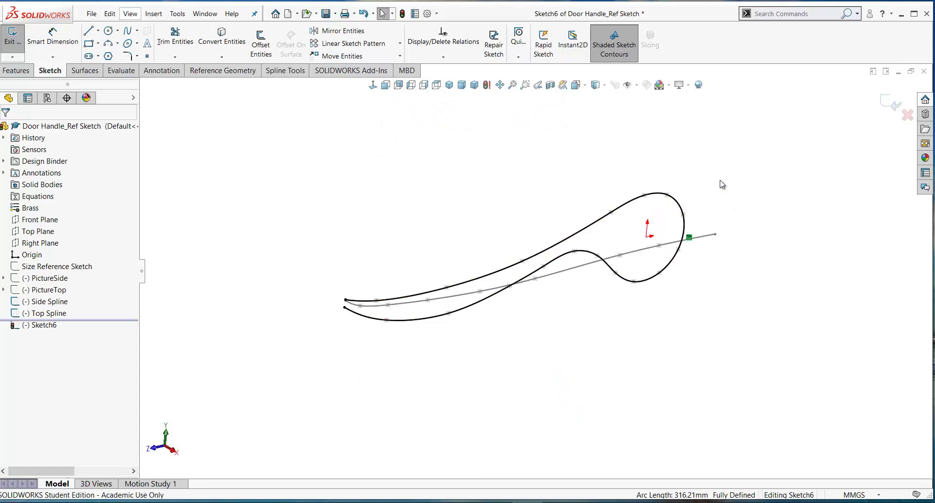
{"action": "left_click", "coordinate": [890, 103]}
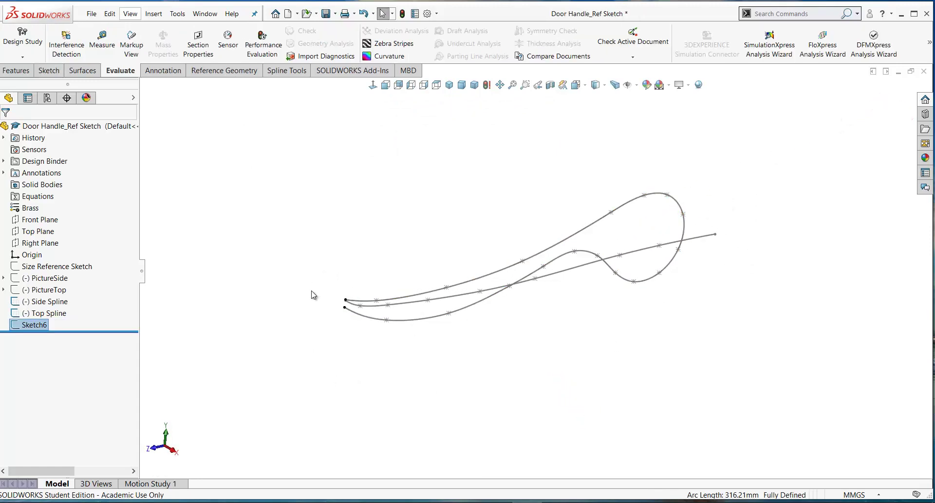
Rename the new sketch Project Curve Side
{"action": "left_click", "coordinate": [34, 325]}
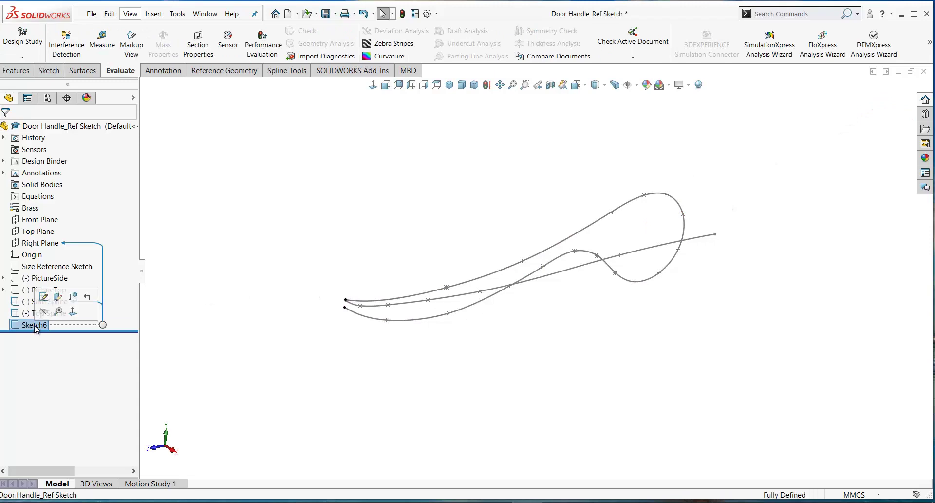
{"action": "type", "text": "Project Curve Side"}
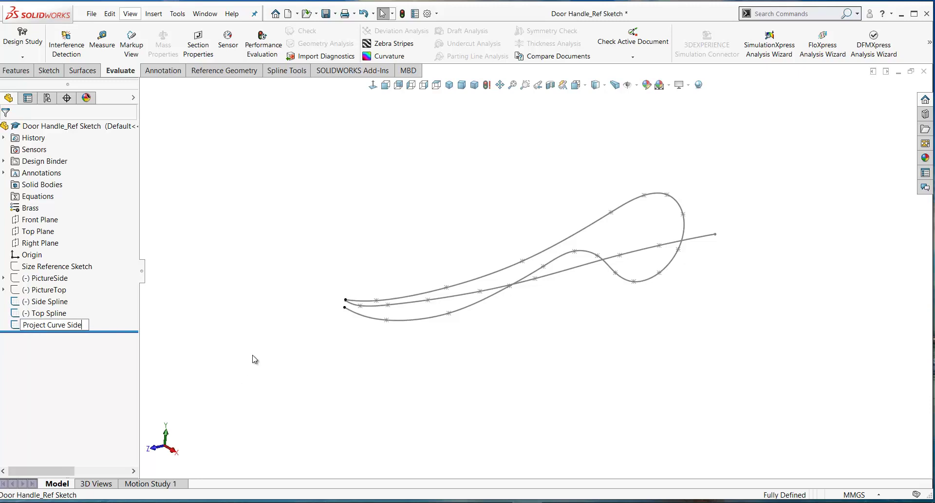
{"action": "left_click", "coordinate": [263, 338]}
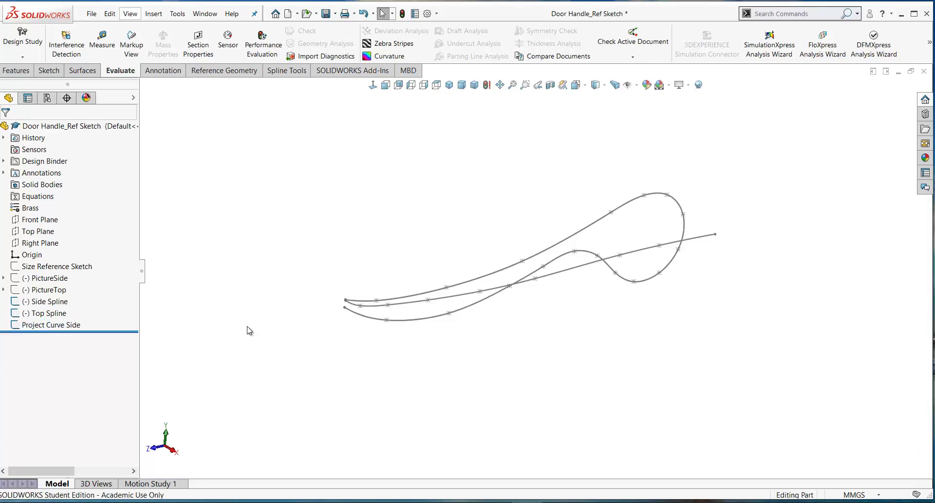
Create a sketch on the Top Plane holding a converted copy of the Top Spline
{"action": "middle_click_drag", "start_coordinate": [281, 310], "coordinate": [270, 335]}
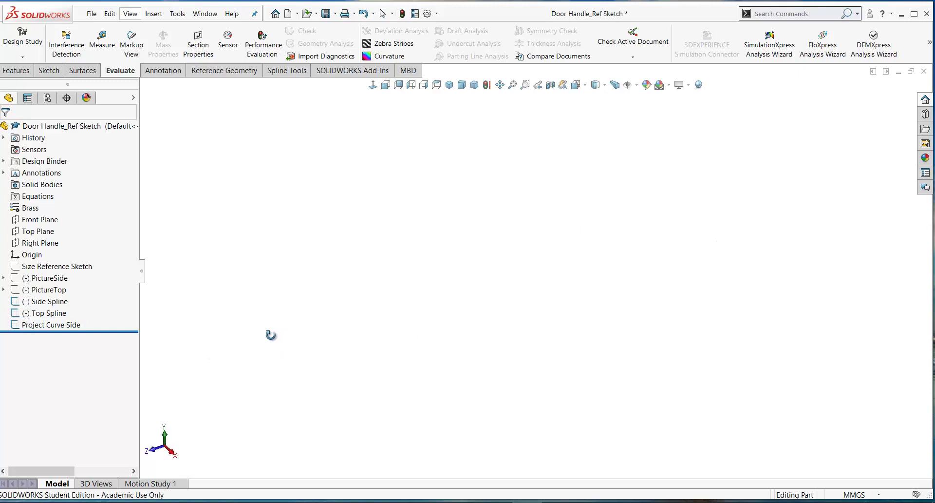
{"action": "left_click", "coordinate": [33, 232]}
{"action": "left_click", "coordinate": [43, 218]}
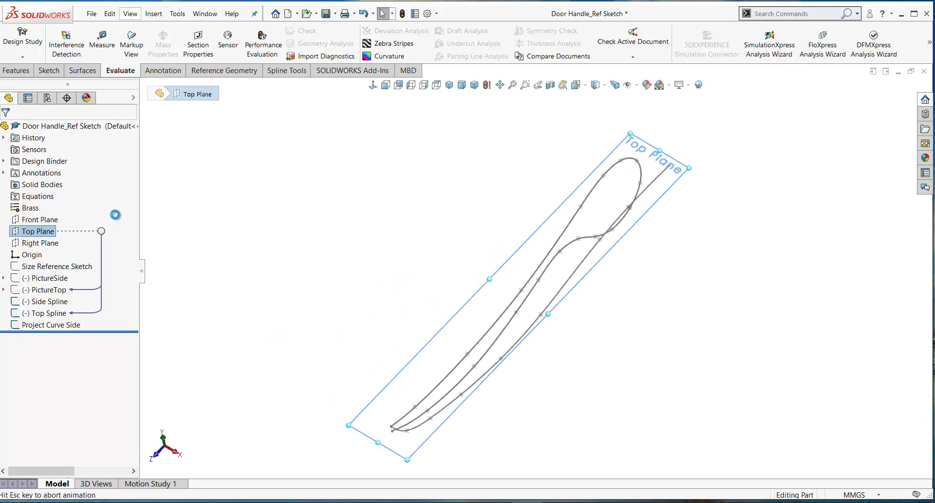
{"action": "left_click", "coordinate": [569, 258]}
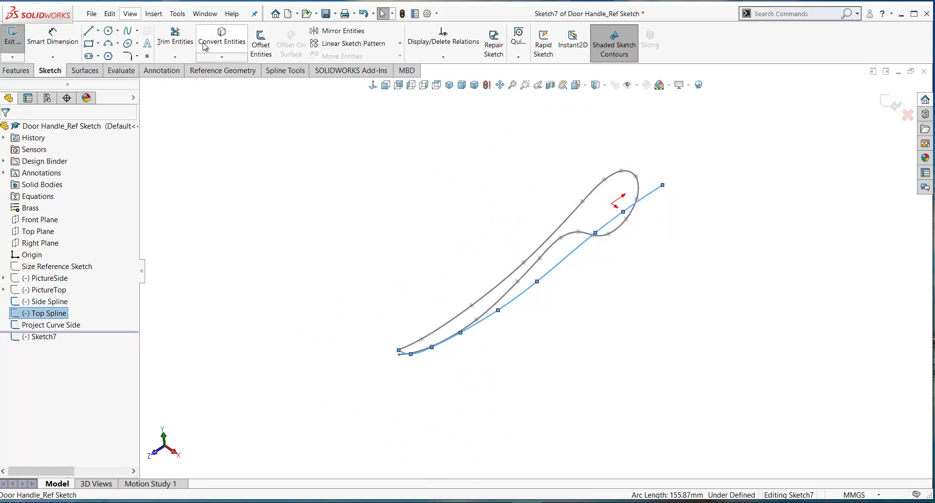
{"action": "left_click", "coordinate": [246, 48]}
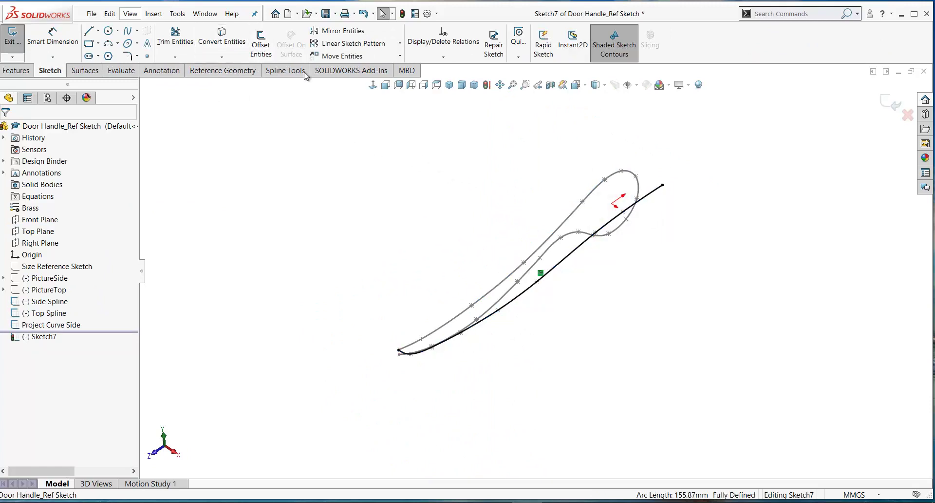
{"action": "left_click", "coordinate": [896, 103]}
Rename Sketch7 to 'Project Curve Top' and fit the curves to the view
{"action": "left_click", "coordinate": [84, 337]}
{"action": "type", "text": "Project Curv"}
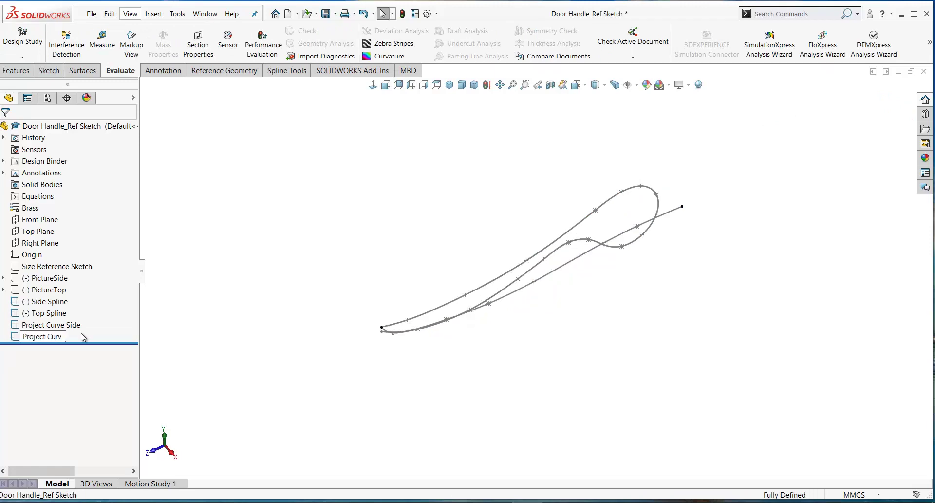
{"action": "type", "text": "e Top"}
{"action": "key", "text": "Return"}
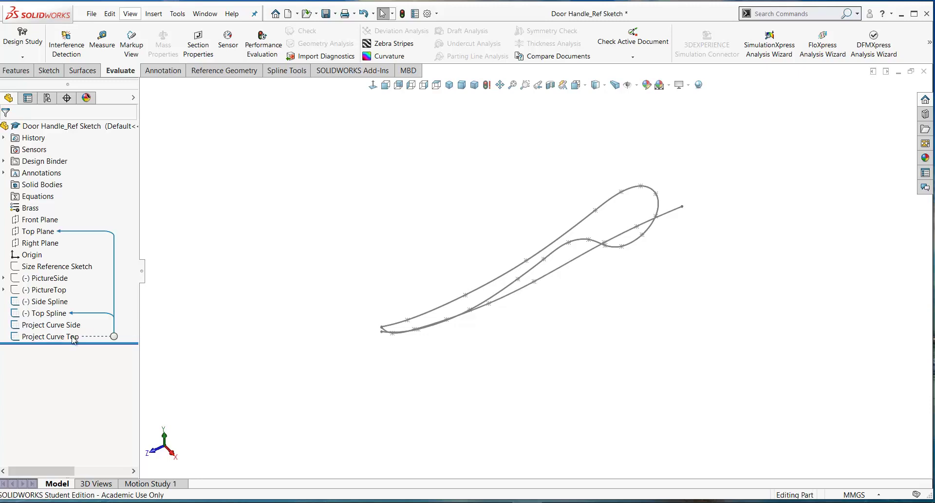
{"action": "key", "text": "f"}
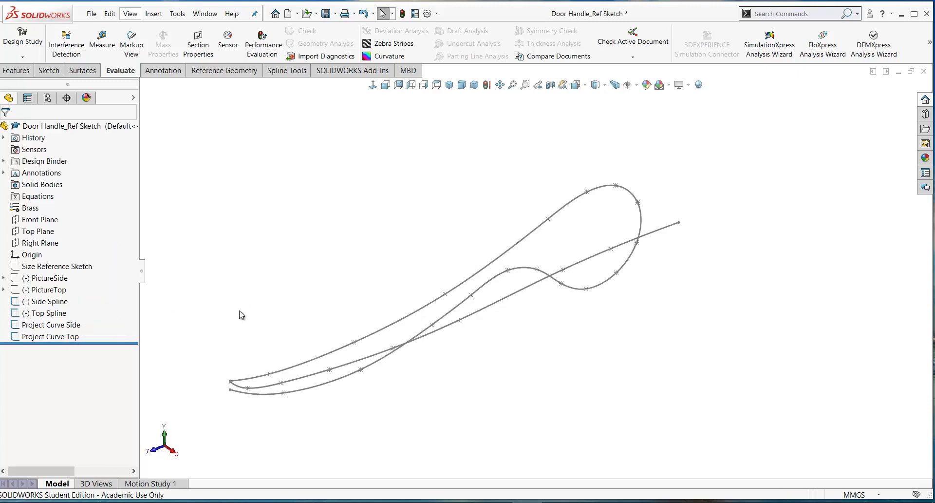
Inspect the Project Curve Side and Project Curve Top sketches, exit each unchanged, then show Features
{"action": "left_click", "coordinate": [46, 324]}
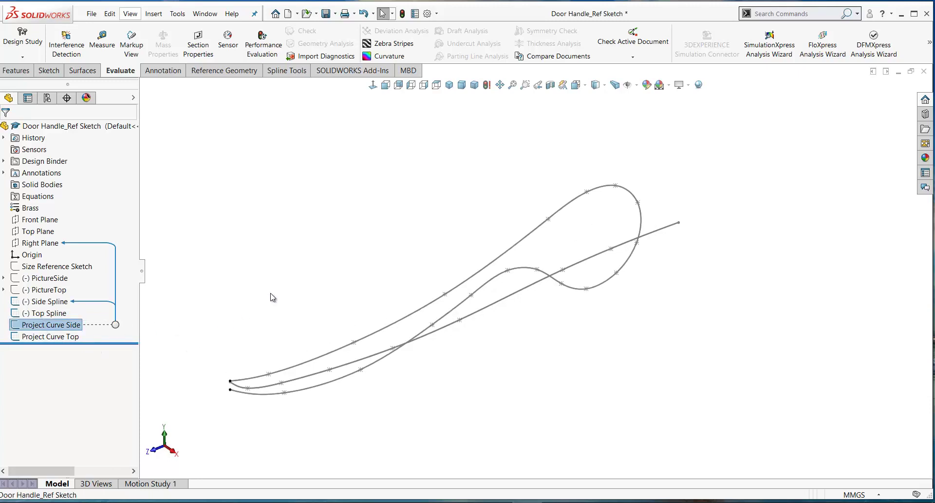
{"action": "mouse_move", "coordinate": [273, 297]}
{"action": "middle_mouse_down"}
{"action": "mouse_move", "coordinate": [295, 284]}
{"action": "mouse_move", "coordinate": [278, 294]}
{"action": "middle_mouse_up"}
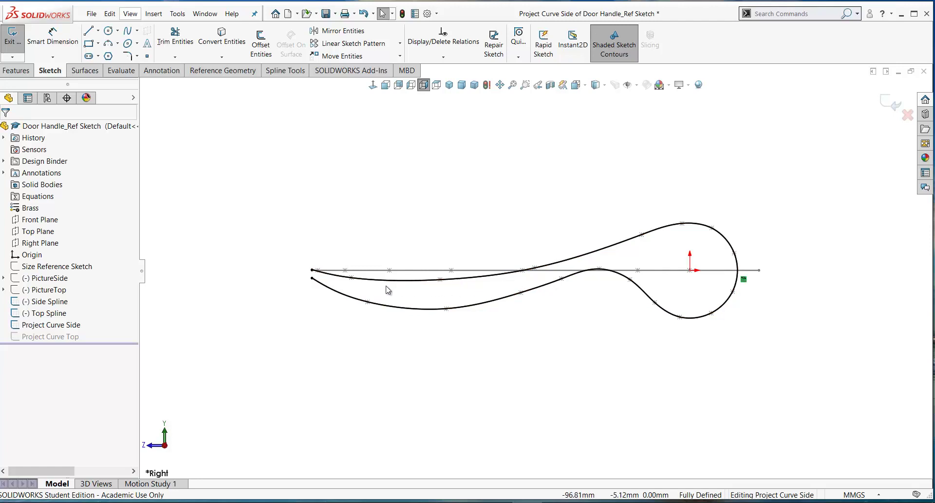
{"action": "left_click", "coordinate": [892, 103]}
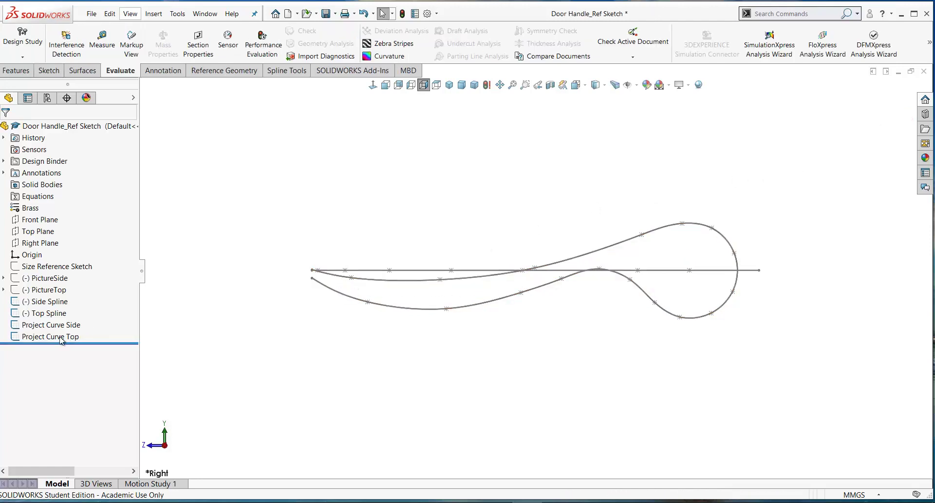
{"action": "left_click", "coordinate": [60, 337]}
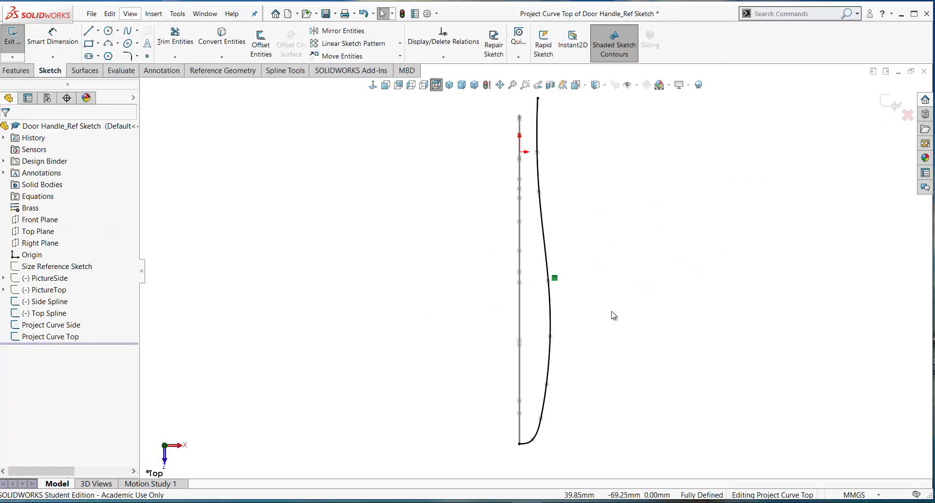
{"action": "scroll", "coordinate": [584, 248], "scroll_direction": "up", "scroll_amount": 3}
{"action": "mouse_move", "coordinate": [548, 161]}
{"action": "middle_mouse_down"}
{"action": "mouse_move", "coordinate": [433, 218]}
{"action": "mouse_move", "coordinate": [541, 306]}
{"action": "mouse_move", "coordinate": [561, 225]}
{"action": "mouse_move", "coordinate": [629, 321]}
{"action": "mouse_move", "coordinate": [615, 334]}
{"action": "mouse_move", "coordinate": [578, 243]}
{"action": "mouse_move", "coordinate": [586, 203]}
{"action": "mouse_move", "coordinate": [574, 232]}
{"action": "mouse_move", "coordinate": [582, 233]}
{"action": "middle_mouse_up"}
{"action": "left_click", "coordinate": [891, 102]}
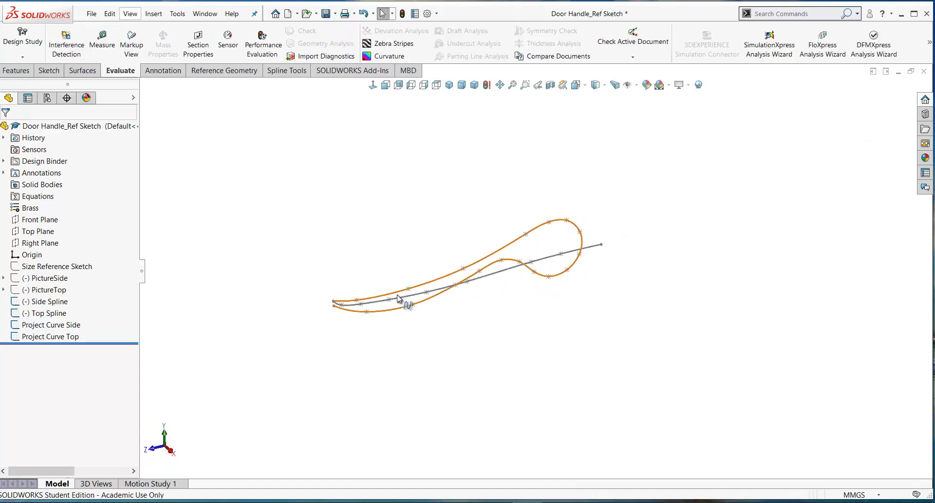
{"action": "scroll", "coordinate": [500, 285], "scroll_direction": "down", "scroll_amount": 2}
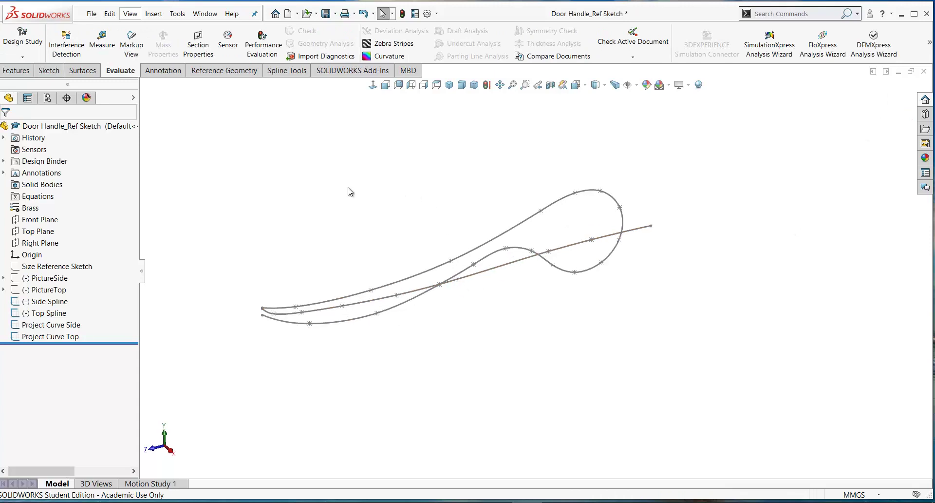
{"action": "left_click", "coordinate": [17, 70]}
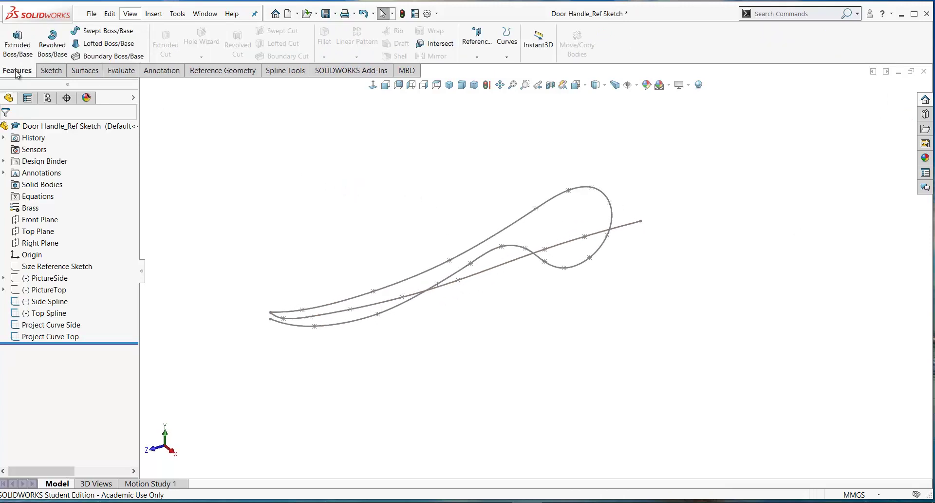
Create Curve1 as a sketch-on-sketch projected curve from Project Curve Side and Project Curve Top
{"action": "left_click", "coordinate": [507, 58]}
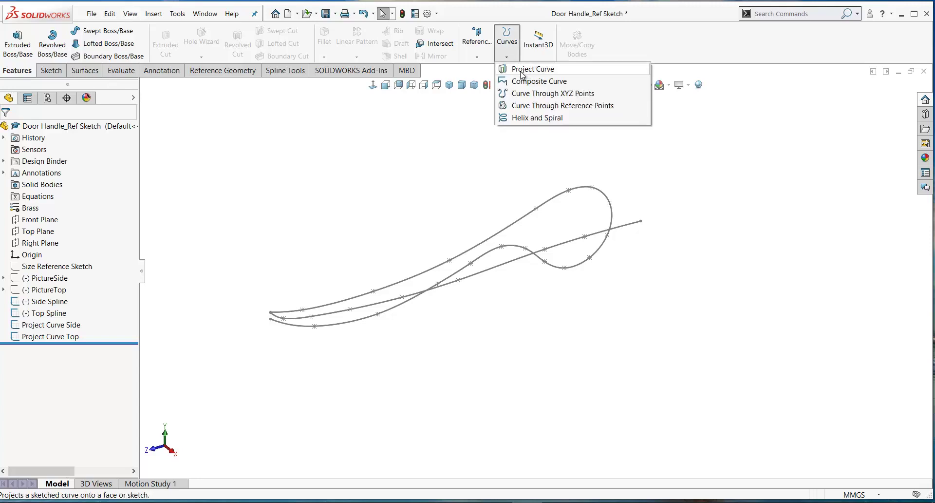
{"action": "left_click", "coordinate": [521, 71]}
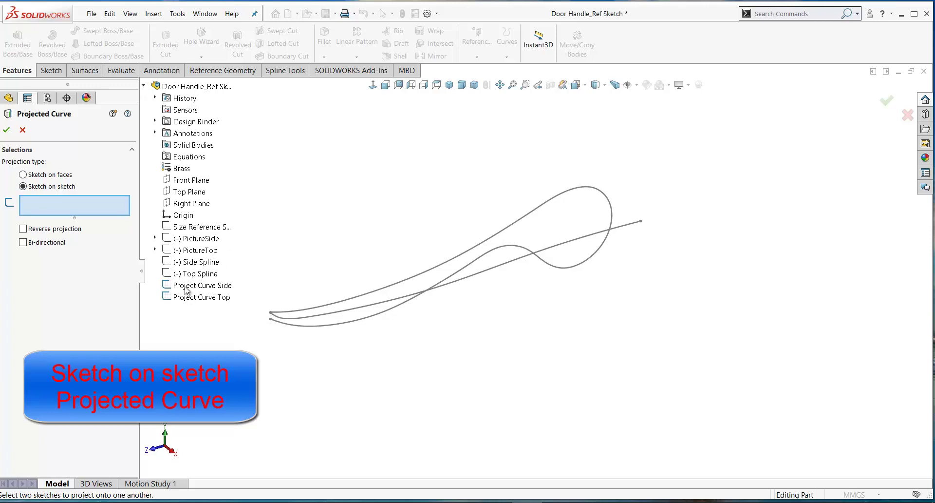
{"action": "left_click", "coordinate": [186, 288]}
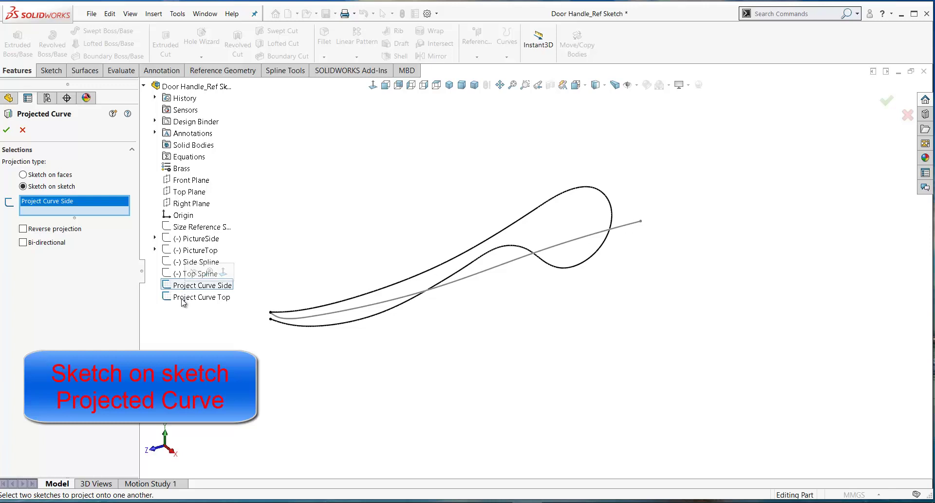
{"action": "left_click", "coordinate": [186, 297]}
{"action": "middle_click_drag", "start_coordinate": [439, 234], "coordinate": [434, 195]}
{"action": "left_click", "coordinate": [436, 86]}
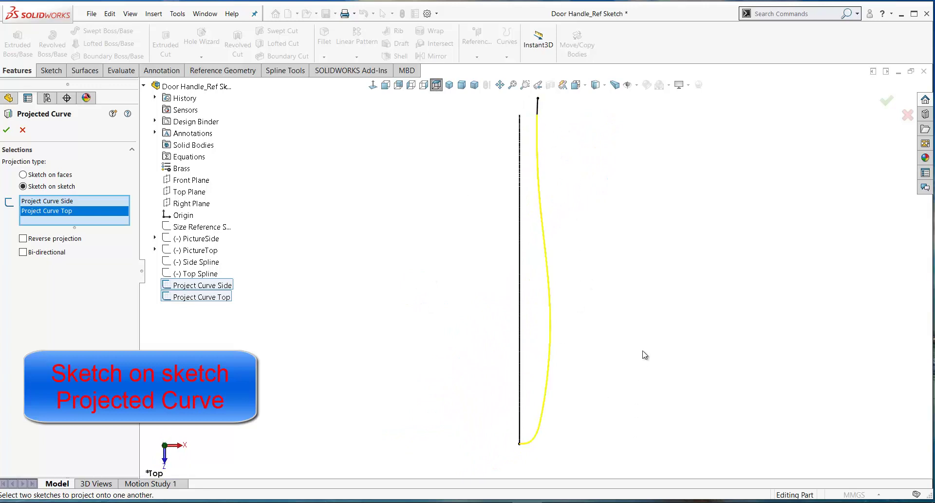
{"action": "middle_click_drag", "start_coordinate": [657, 330], "coordinate": [430, 158]}
{"action": "left_click", "coordinate": [424, 86]}
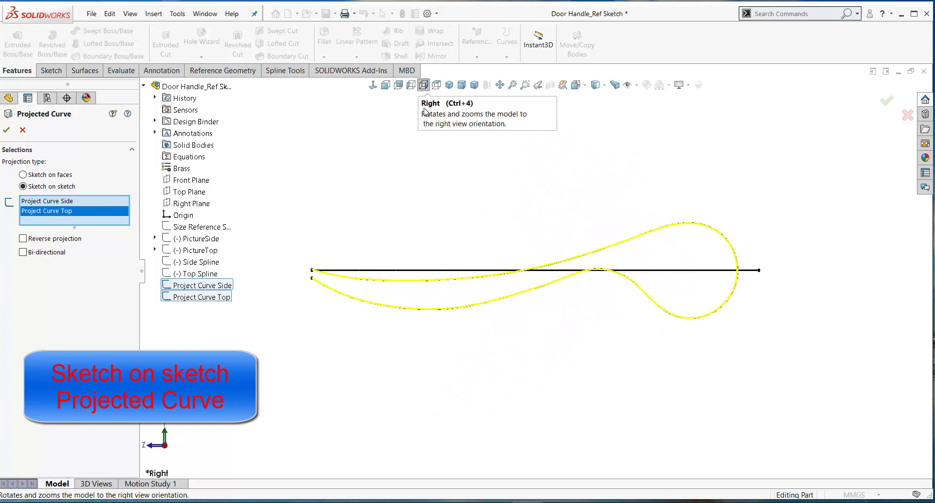
{"action": "middle_click_drag", "start_coordinate": [537, 341], "coordinate": [576, 292]}
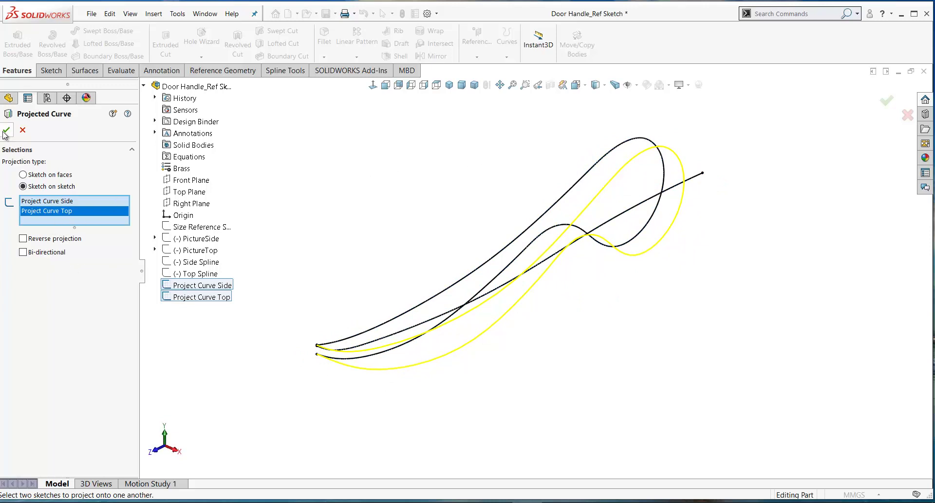
{"action": "key", "text": "Return"}
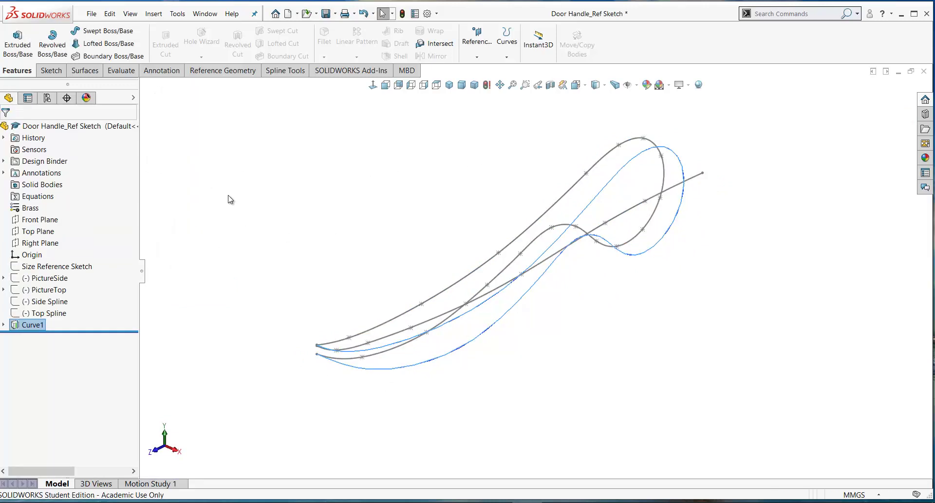
Deselect Curve1, show the PictureSide handle picture, and view it from the Right
{"action": "mouse_move", "coordinate": [342, 186]}
{"action": "middle_mouse_down"}
{"action": "mouse_move", "coordinate": [351, 188]}
{"action": "mouse_move", "coordinate": [317, 213]}
{"action": "mouse_move", "coordinate": [351, 224]}
{"action": "middle_mouse_up"}
{"action": "scroll", "coordinate": [624, 279], "scroll_direction": "down", "scroll_amount": 1}
{"action": "left_click", "coordinate": [351, 224]}
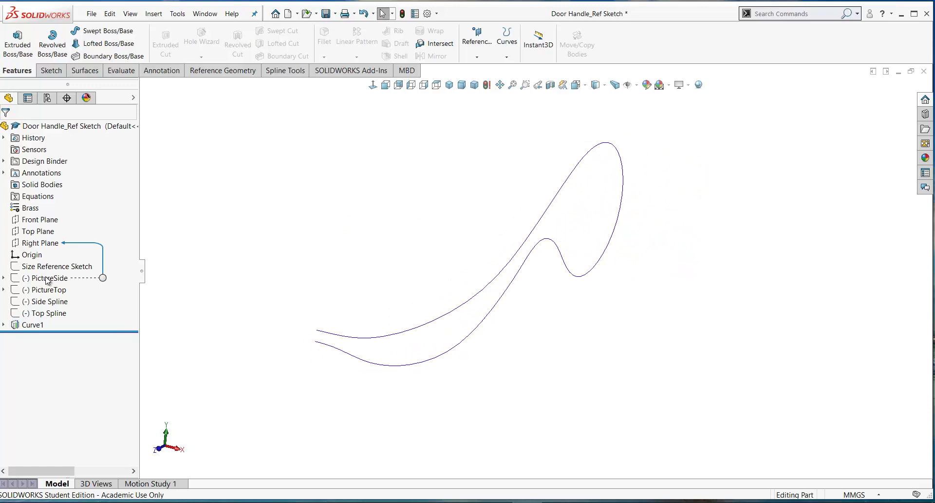
{"action": "left_click", "coordinate": [48, 279]}
{"action": "left_click", "coordinate": [60, 261]}
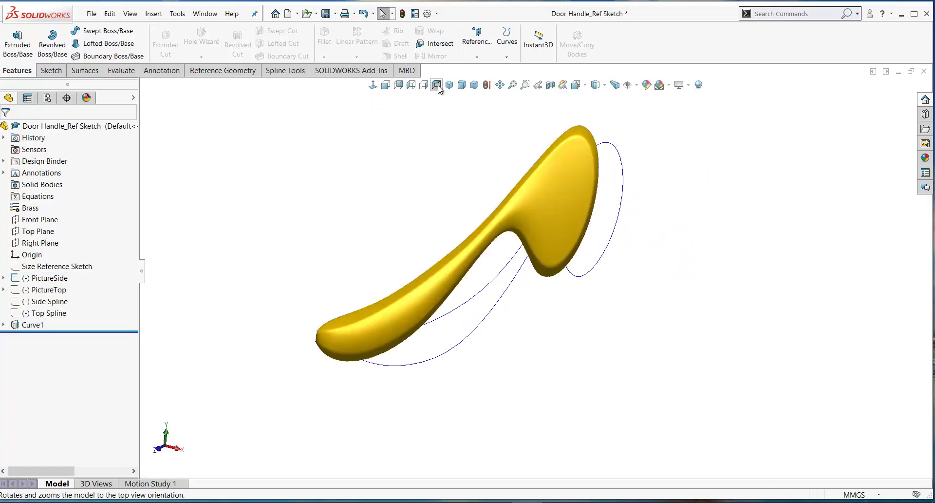
{"action": "left_click", "coordinate": [423, 85]}
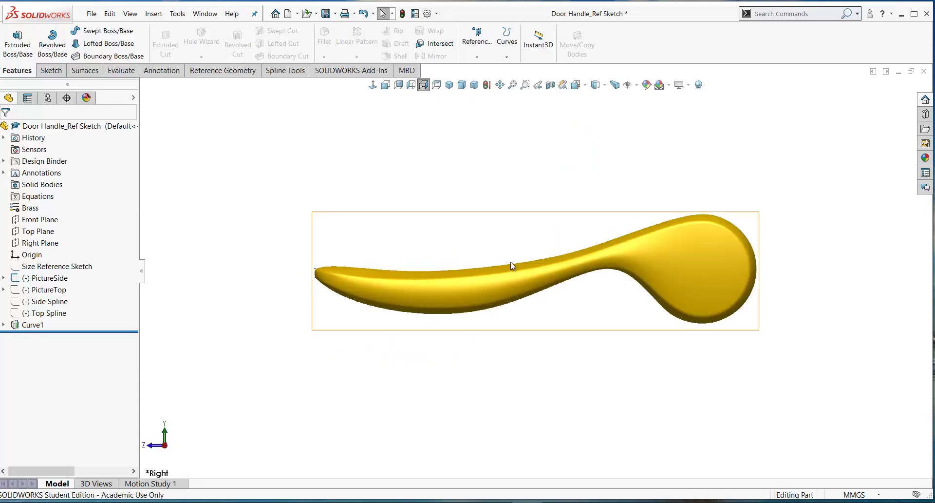
Show Curve1 and its sketches over the handle picture in Right view, then select the Right Plane
{"action": "middle_click_drag", "start_coordinate": [463, 228], "coordinate": [488, 224]}
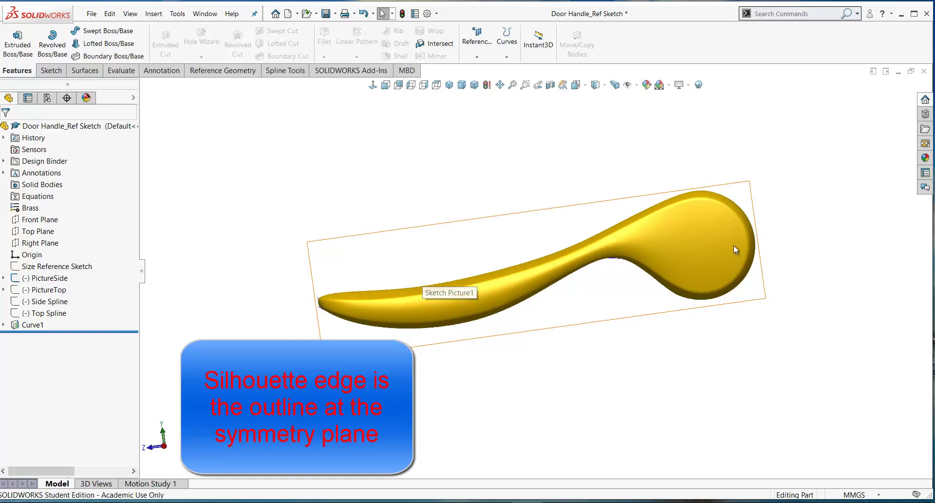
{"action": "middle_click_drag", "start_coordinate": [693, 260], "coordinate": [662, 331]}
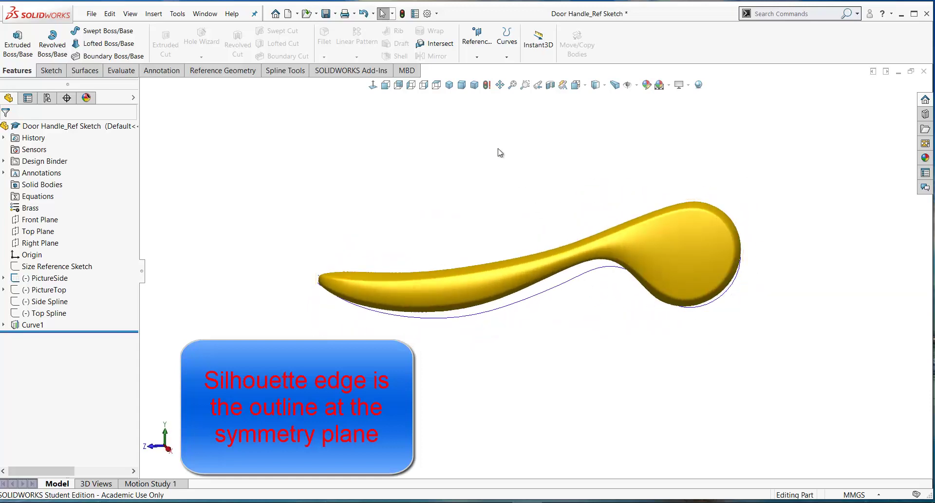
{"action": "left_click", "coordinate": [423, 84]}
{"action": "left_click", "coordinate": [32, 325]}
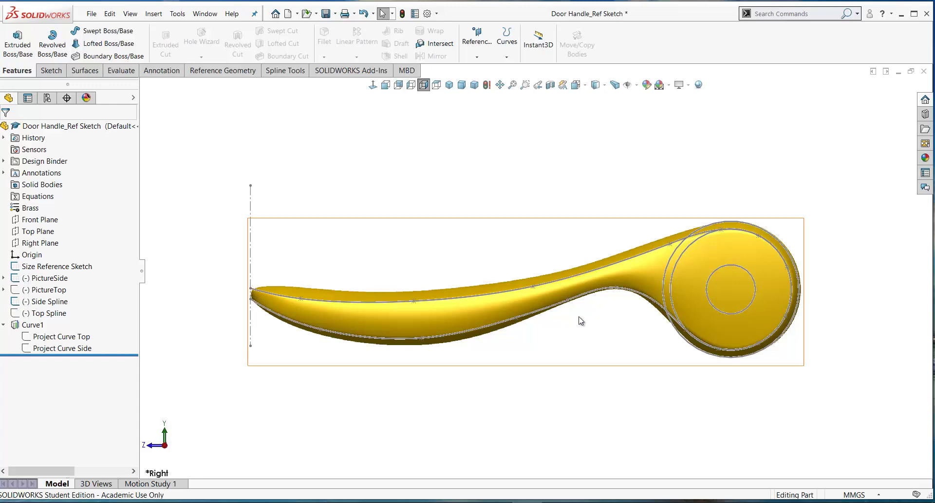
{"action": "scroll", "coordinate": [581, 320], "scroll_direction": "down", "scroll_amount": 2}
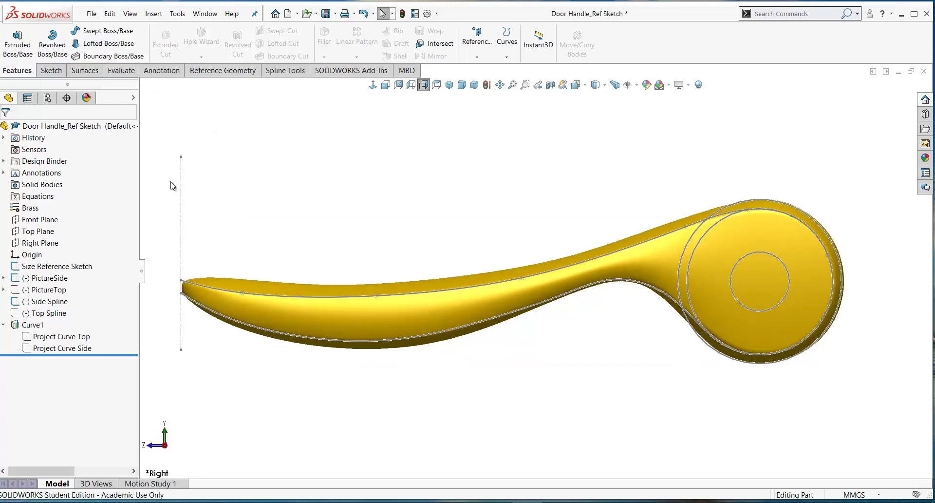
{"action": "left_click", "coordinate": [46, 243]}
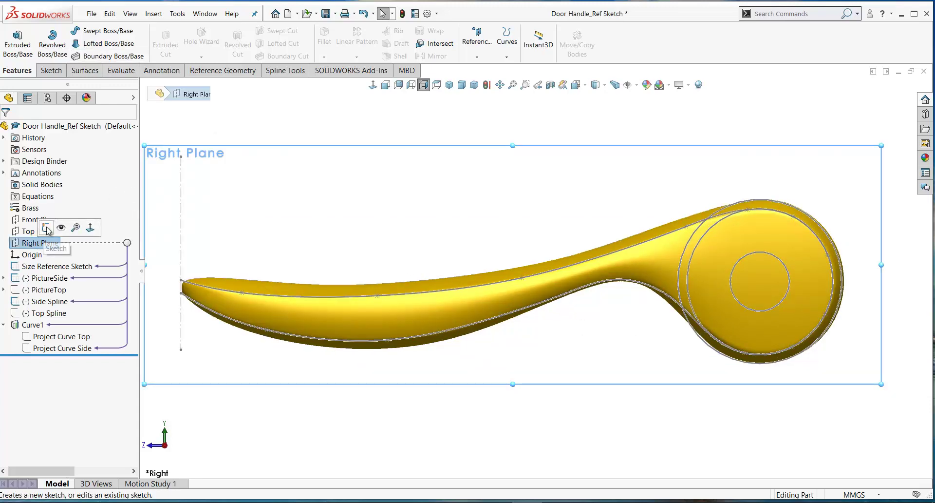
Start Sketch8 on the Right Plane and trace a spline from the left tip along the top edge around the bulb
{"action": "left_click", "coordinate": [59, 225]}
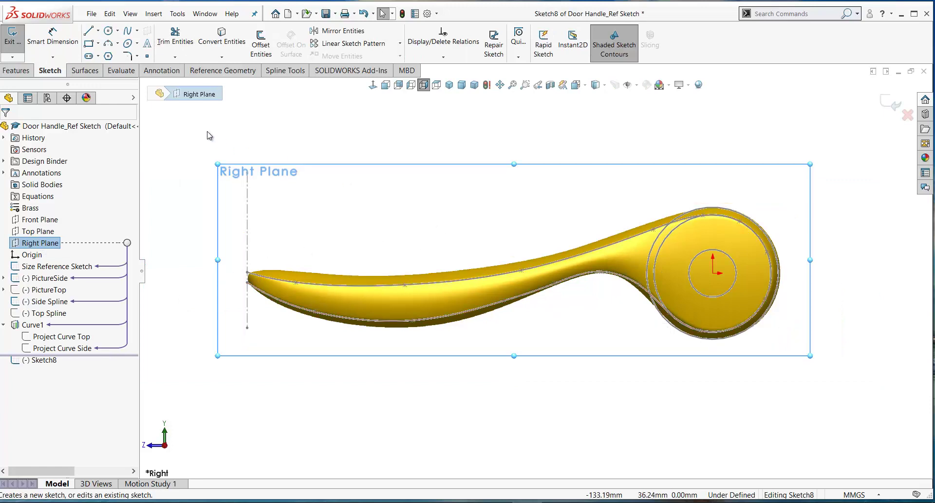
{"action": "left_click", "coordinate": [128, 31]}
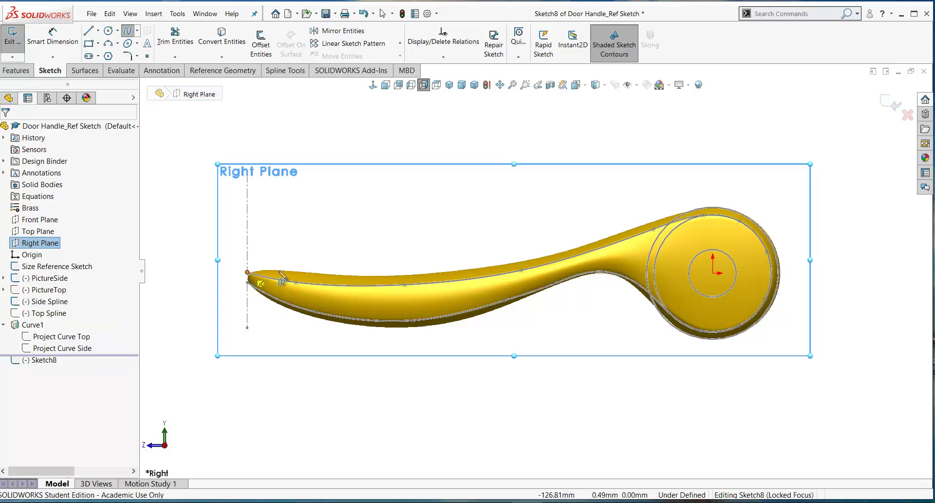
{"action": "left_click", "coordinate": [248, 272]}
{"action": "left_click", "coordinate": [289, 272]}
{"action": "left_click", "coordinate": [379, 277]}
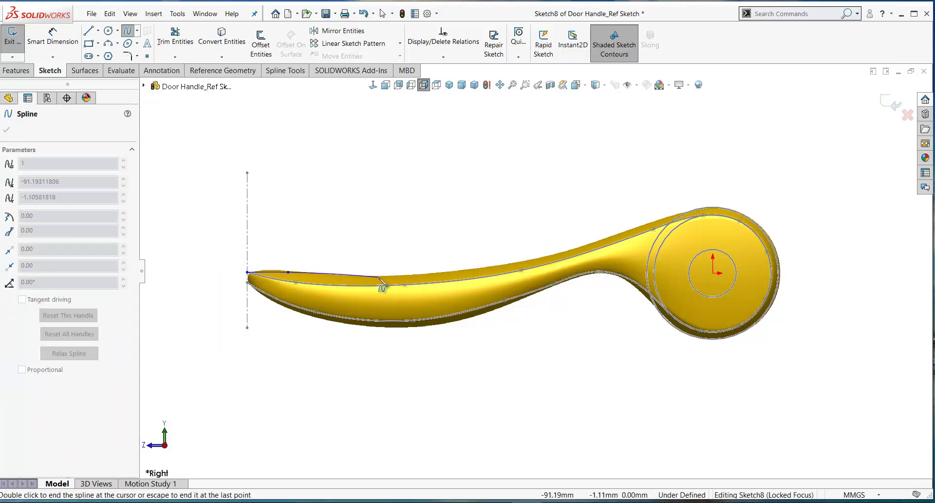
{"action": "left_click", "coordinate": [489, 266]}
{"action": "left_click", "coordinate": [612, 236]}
{"action": "left_click", "coordinate": [677, 213]}
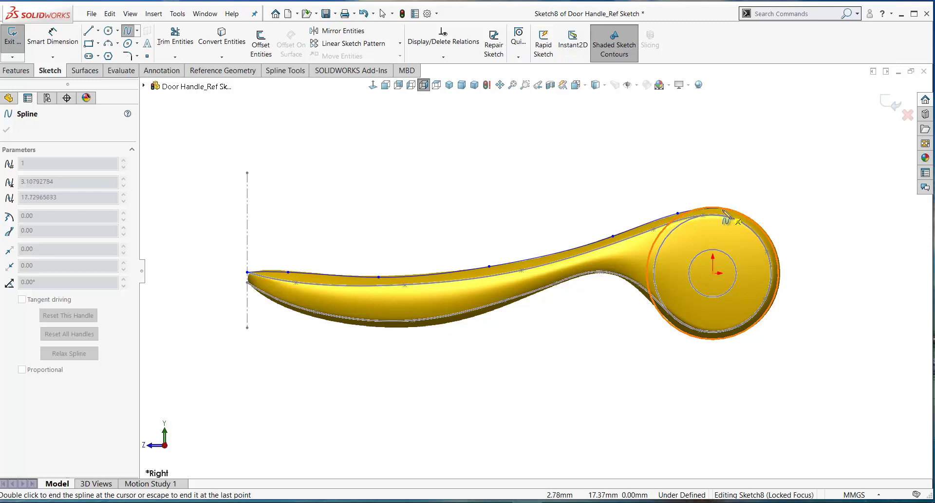
{"action": "left_click", "coordinate": [721, 208]}
{"action": "left_click", "coordinate": [753, 221]}
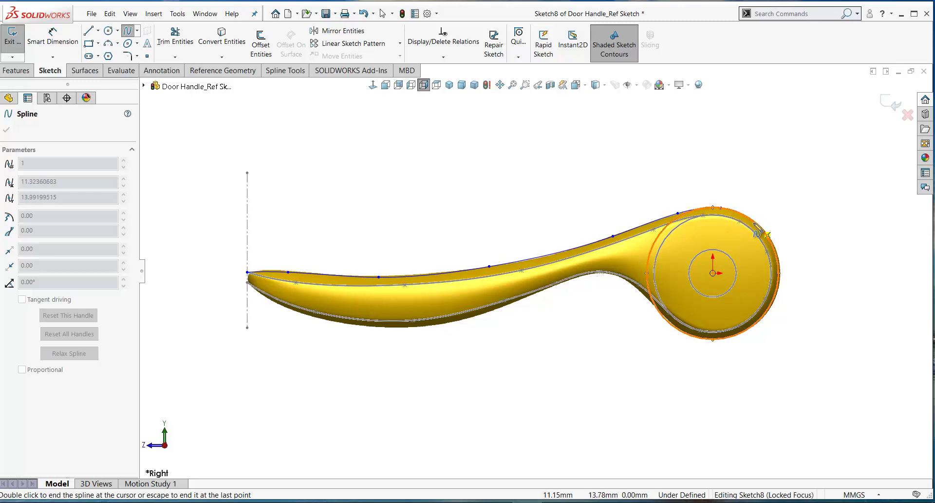
Continue the spline around the bulb's bottom and along the handle's lower edge
{"action": "scroll", "coordinate": [763, 227], "scroll_direction": "down", "scroll_amount": 3}
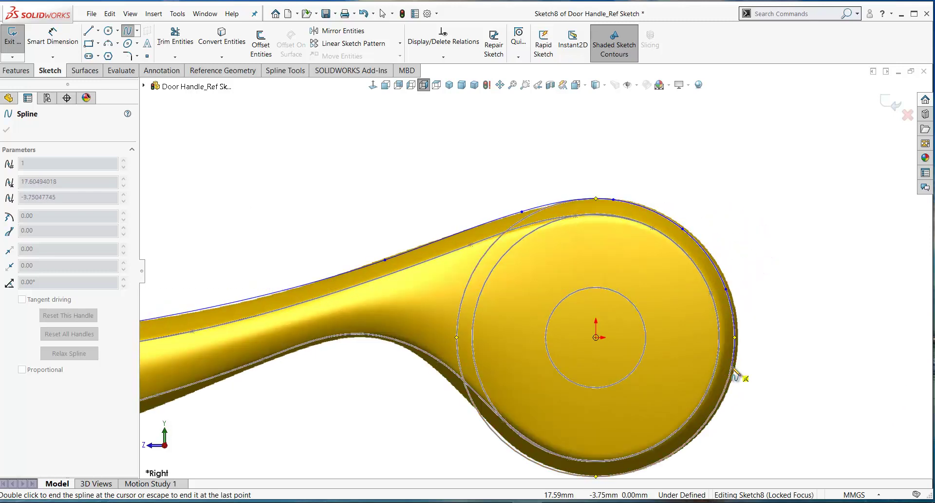
{"action": "scroll", "coordinate": [594, 388], "scroll_direction": "up", "scroll_amount": 3}
{"action": "left_click", "coordinate": [542, 385]}
{"action": "left_click", "coordinate": [502, 353]}
{"action": "left_click", "coordinate": [471, 323]}
{"action": "scroll", "coordinate": [436, 314], "scroll_direction": "down", "scroll_amount": 4}
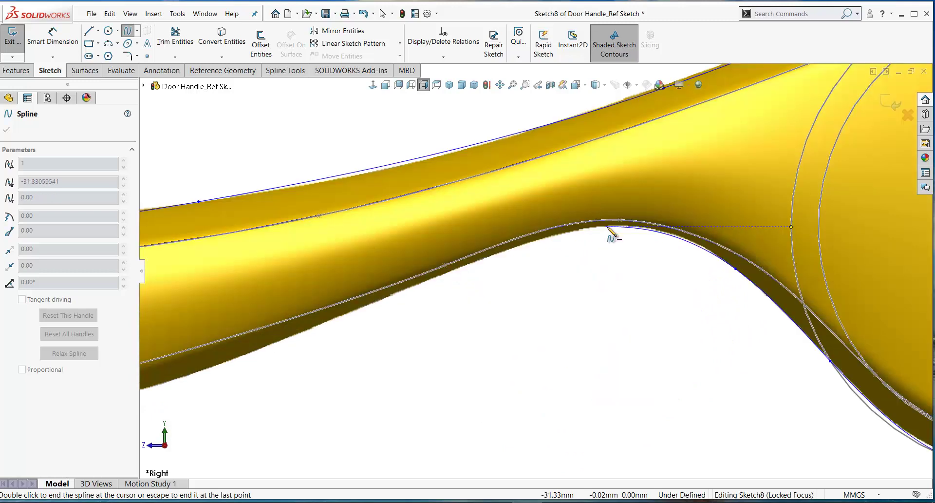
{"action": "left_click", "coordinate": [609, 224]}
{"action": "left_click", "coordinate": [517, 245]}
{"action": "scroll", "coordinate": [504, 260], "scroll_direction": "up", "scroll_amount": 3}
{"action": "left_click", "coordinate": [476, 279]}
{"action": "left_click", "coordinate": [393, 312]}
{"action": "left_click", "coordinate": [276, 344]}
Finish the spline back at the handle's tip and select its tip endpoint
{"action": "scroll", "coordinate": [276, 344], "scroll_direction": "up", "scroll_amount": 4}
{"action": "scroll", "coordinate": [302, 316], "scroll_direction": "down", "scroll_amount": 3}
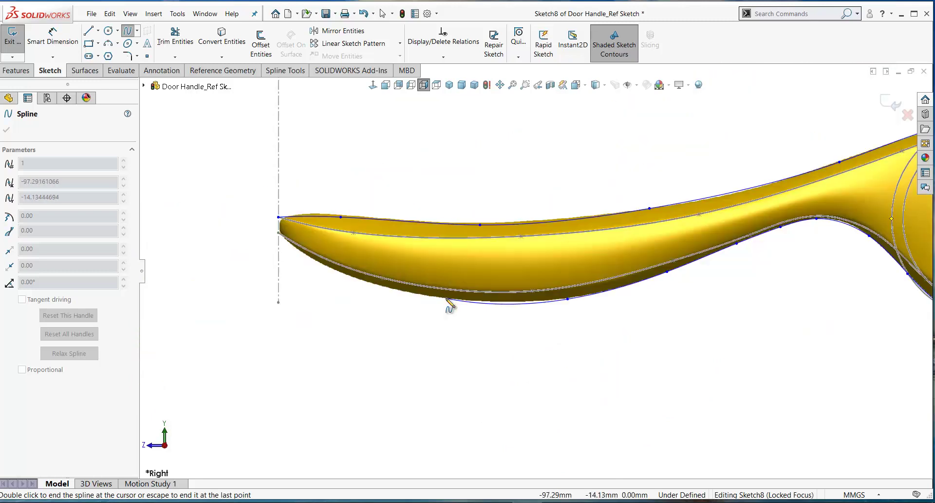
{"action": "left_click", "coordinate": [445, 298]}
{"action": "left_click", "coordinate": [343, 273]}
{"action": "left_click", "coordinate": [269, 234]}
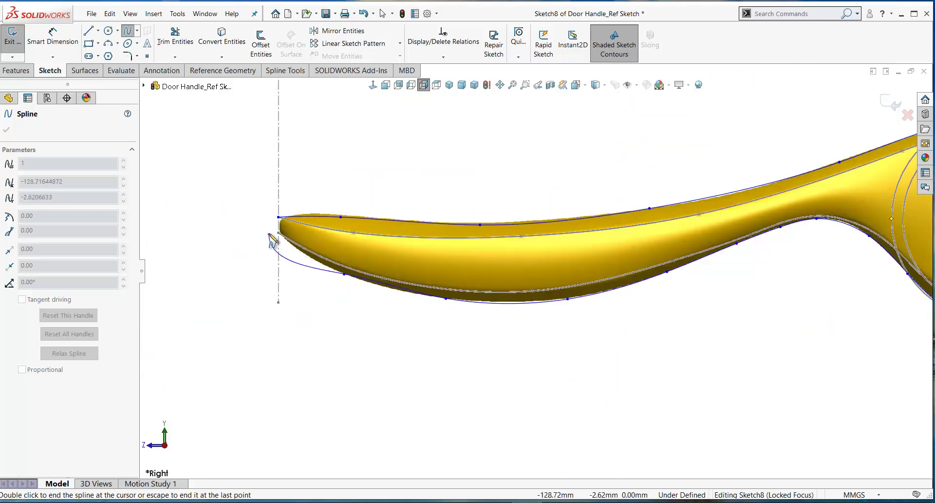
{"action": "key", "text": "Escape"}
{"action": "scroll", "coordinate": [297, 222], "scroll_direction": "down", "scroll_amount": 5}
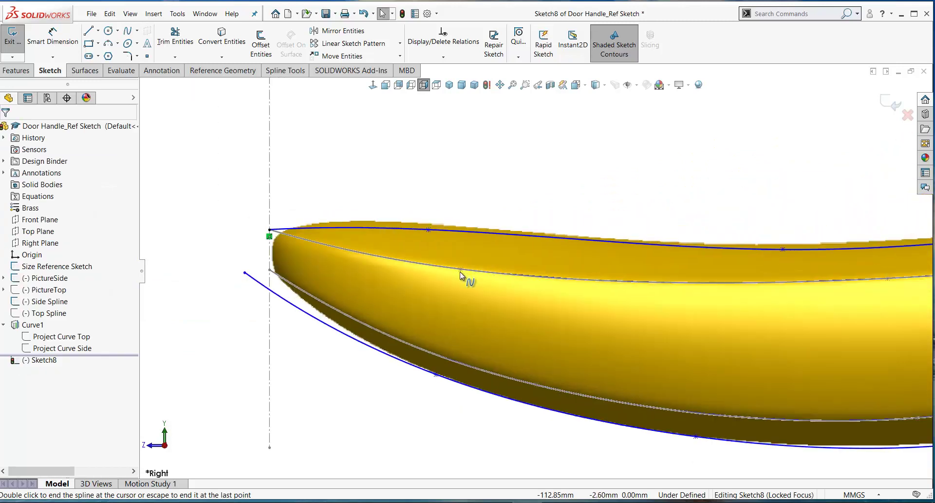
{"action": "scroll", "coordinate": [517, 276], "scroll_direction": "up", "scroll_amount": 4}
{"action": "scroll", "coordinate": [586, 300], "scroll_direction": "down", "scroll_amount": 2}
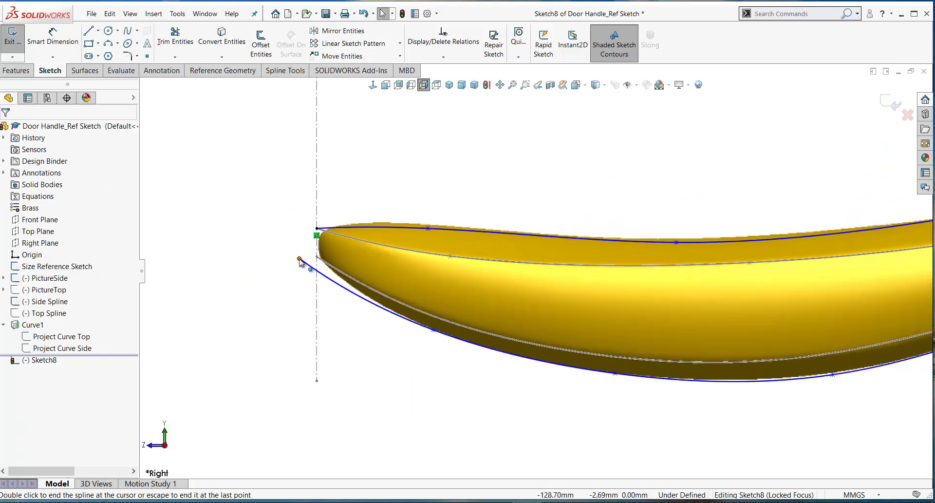
{"action": "left_click", "coordinate": [317, 257]}
Make the new spline's tip endpoint coincident with the Side Spline's and angle both tip tangents
{"action": "left_click", "coordinate": [329, 266], "text": "ctrl"}
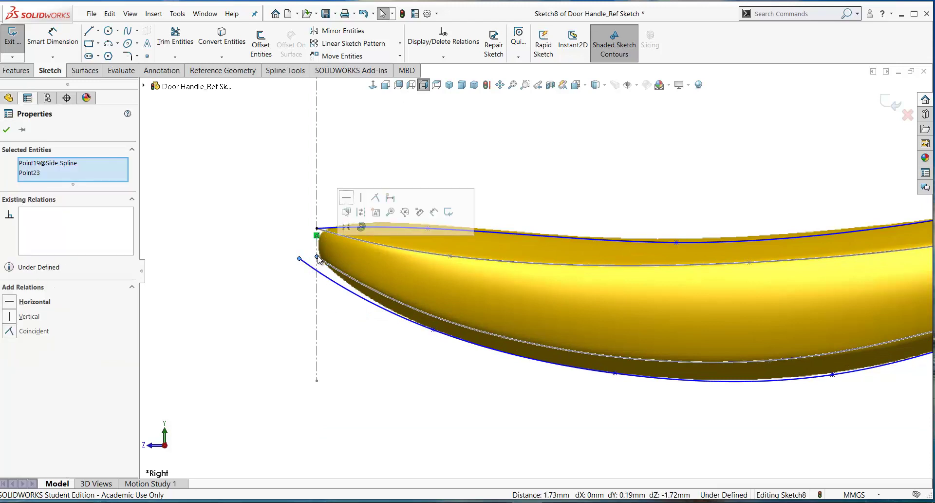
{"action": "left_click", "coordinate": [375, 197]}
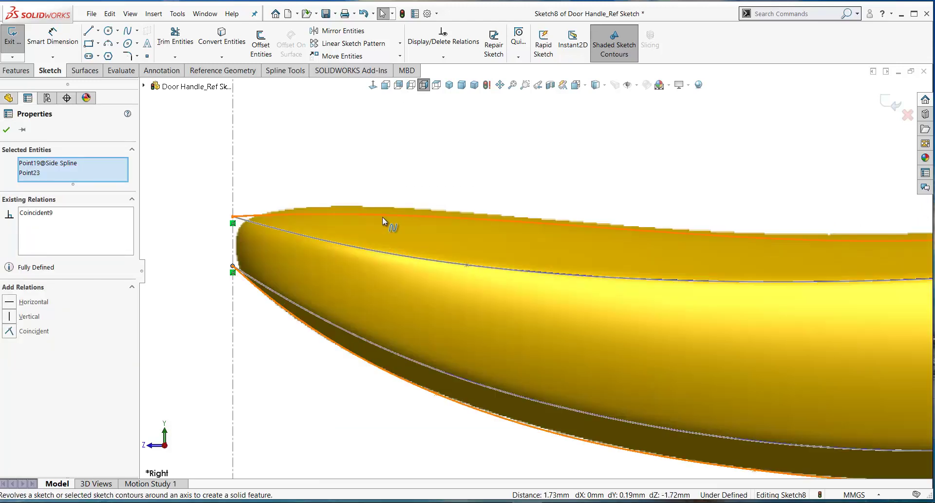
{"action": "left_click", "coordinate": [303, 230]}
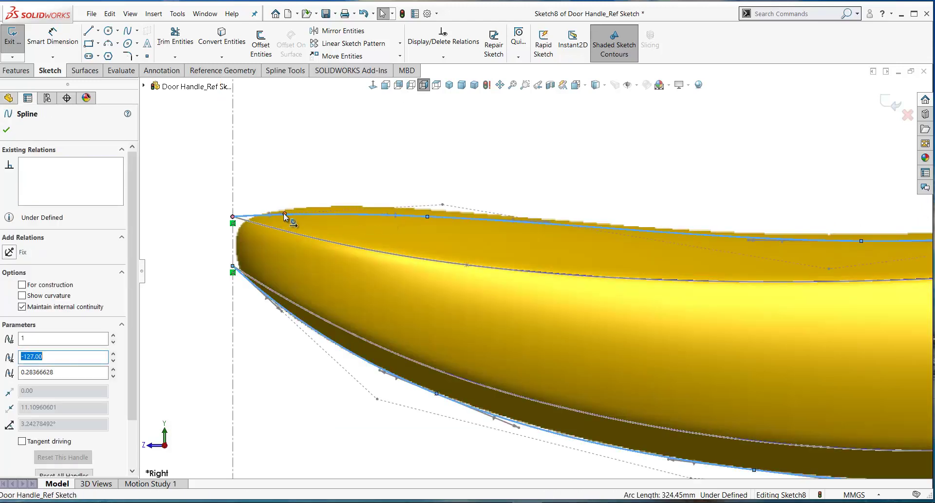
{"action": "left_click_drag", "start_coordinate": [285, 215], "coordinate": [290, 208]}
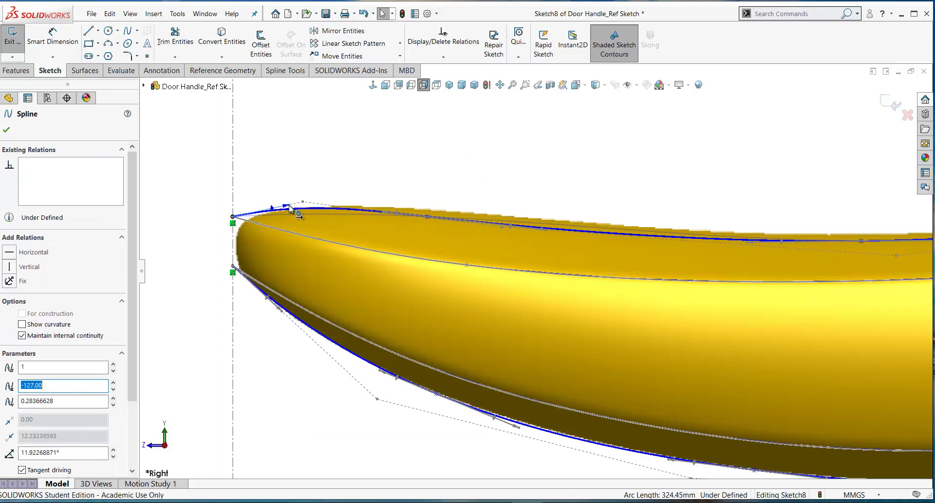
{"action": "left_click_drag", "start_coordinate": [281, 311], "coordinate": [290, 319]}
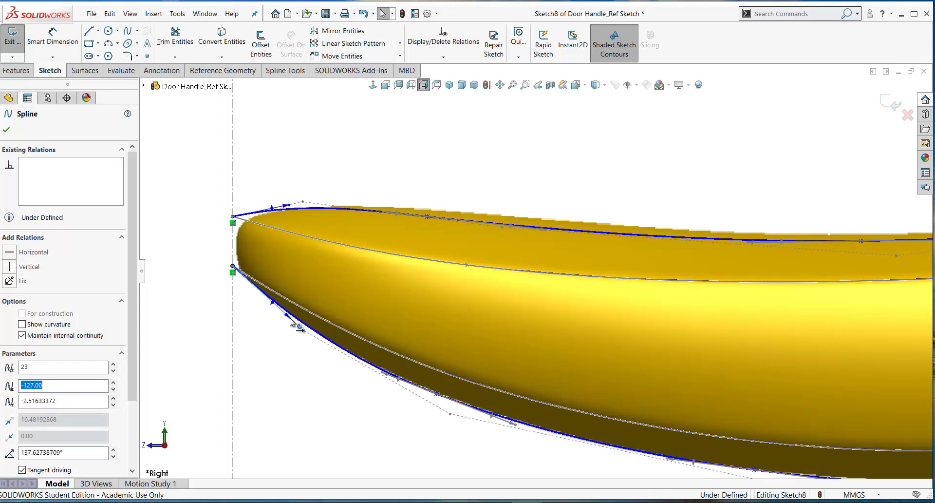
{"action": "scroll", "coordinate": [312, 323], "scroll_direction": "up", "scroll_amount": 4}
{"action": "left_click", "coordinate": [509, 332]}
Nudge the spline's control polygon vertices to follow the handle's upper edge and round end
{"action": "scroll", "coordinate": [528, 346], "scroll_direction": "up", "scroll_amount": 1}
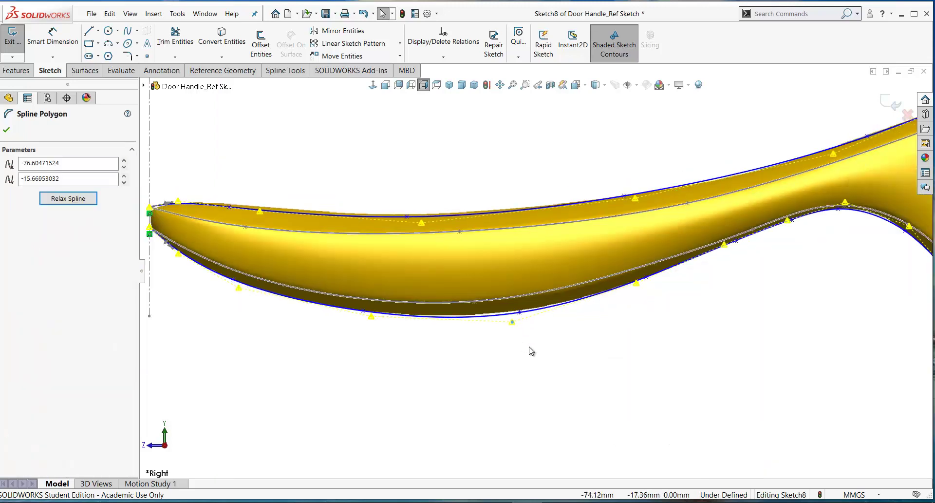
{"action": "scroll", "coordinate": [531, 350], "scroll_direction": "up", "scroll_amount": 3}
{"action": "left_click_drag", "start_coordinate": [518, 308], "coordinate": [521, 304]}
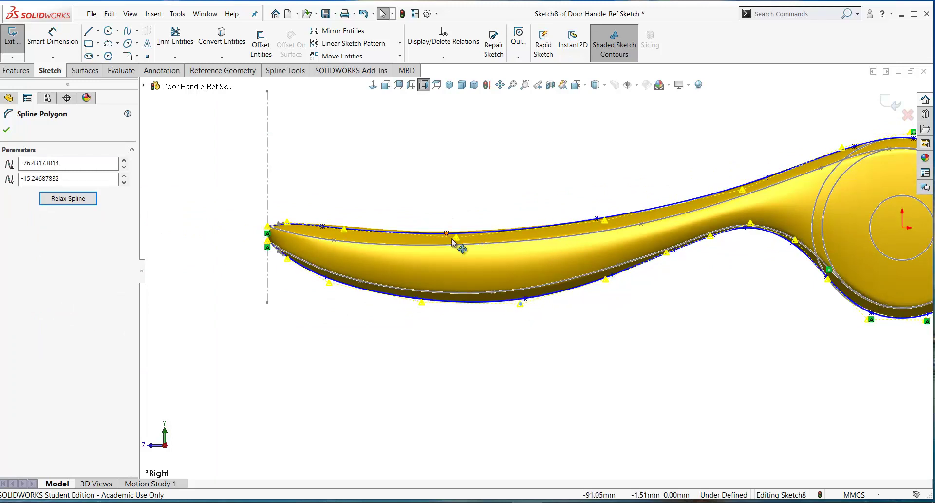
{"action": "left_click_drag", "start_coordinate": [457, 238], "coordinate": [457, 236]}
{"action": "left_click_drag", "start_coordinate": [344, 230], "coordinate": [344, 229]}
{"action": "scroll", "coordinate": [842, 148], "scroll_direction": "down", "scroll_amount": 2}
{"action": "middle_click_drag", "start_coordinate": [842, 148], "coordinate": [540, 273], "text": "ctrl"}
{"action": "left_click_drag", "start_coordinate": [541, 272], "coordinate": [538, 274]}
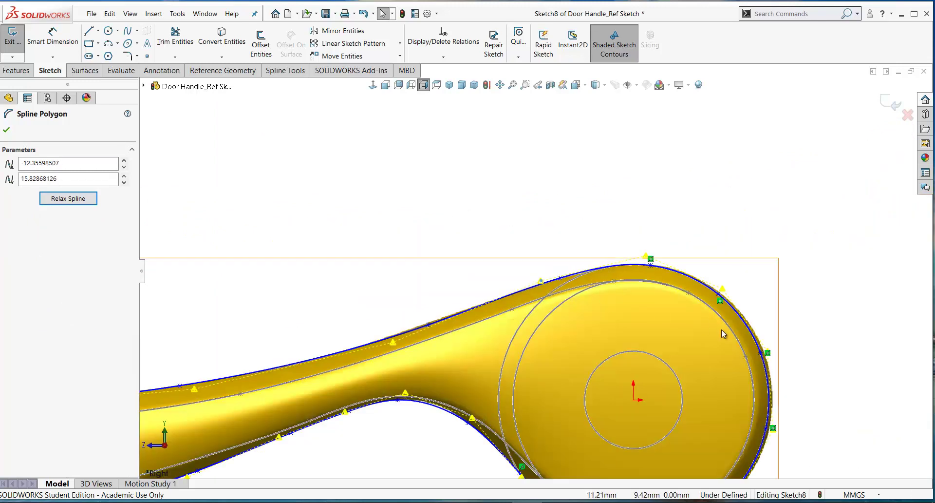
{"action": "middle_click_drag", "start_coordinate": [793, 331], "coordinate": [629, 213], "text": "ctrl"}
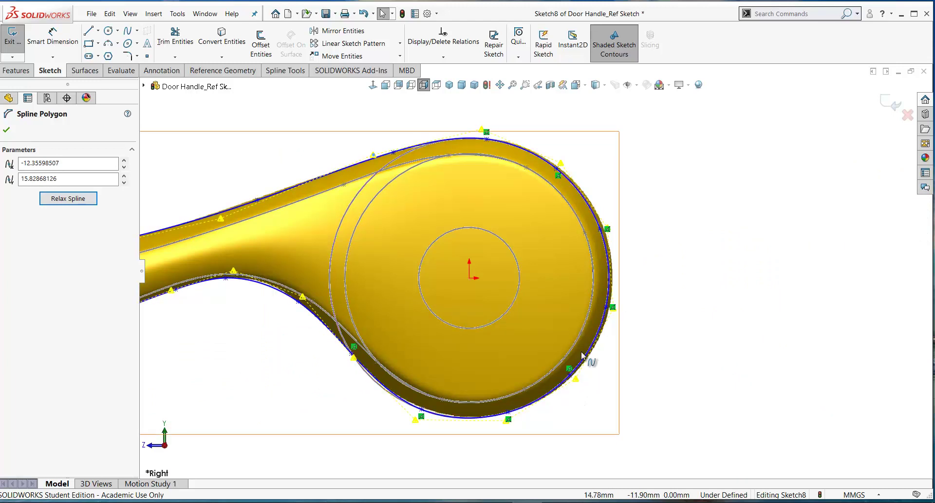
{"action": "scroll", "coordinate": [585, 380], "scroll_direction": "down", "scroll_amount": 3}
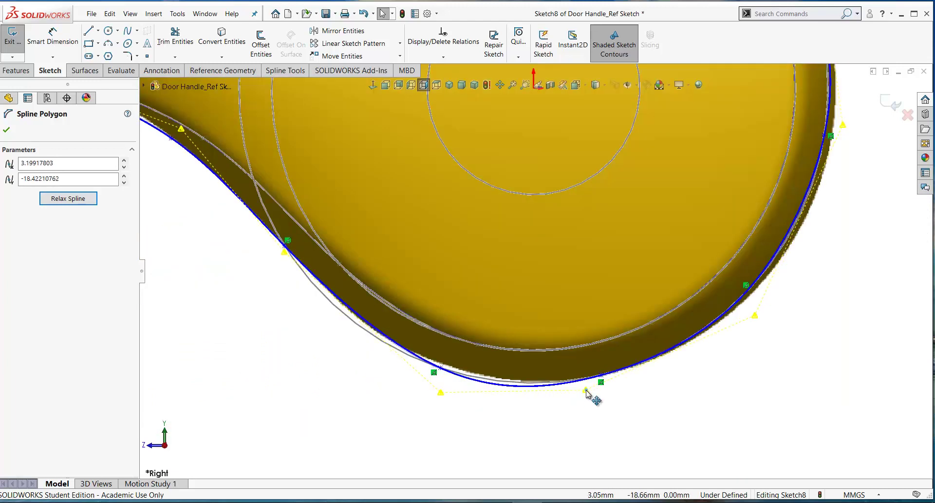
{"action": "left_click_drag", "start_coordinate": [587, 392], "coordinate": [637, 375]}
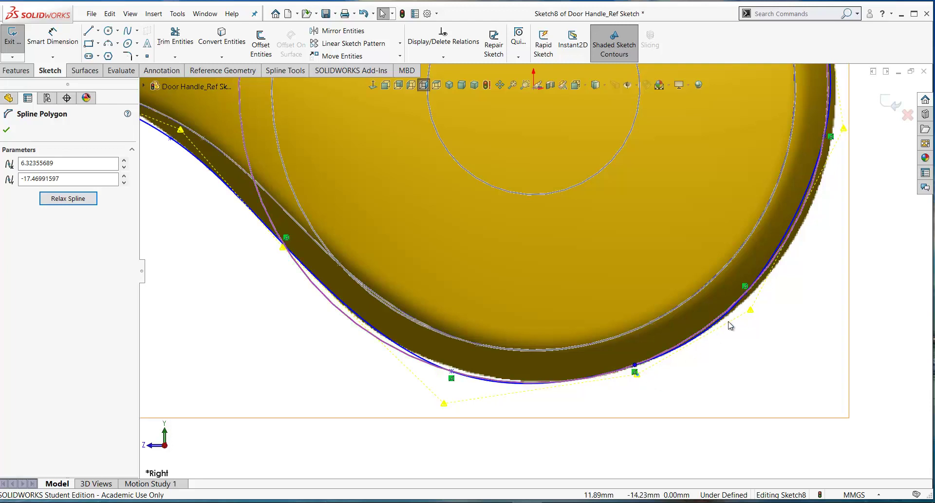
{"action": "scroll", "coordinate": [801, 217], "scroll_direction": "down", "scroll_amount": 1}
Relax the spline, refine points on the round end and lower loop, and accept the edits
{"action": "left_click", "coordinate": [67, 200]}
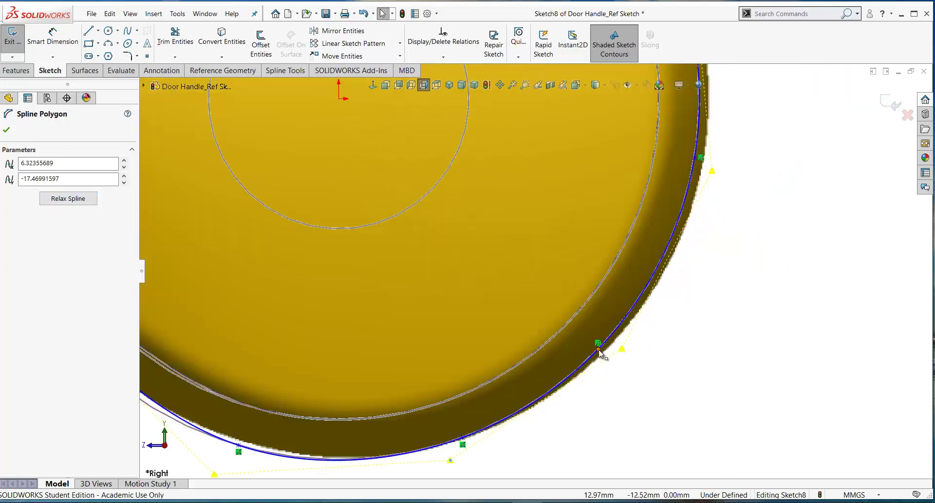
{"action": "left_click_drag", "start_coordinate": [599, 348], "coordinate": [633, 344]}
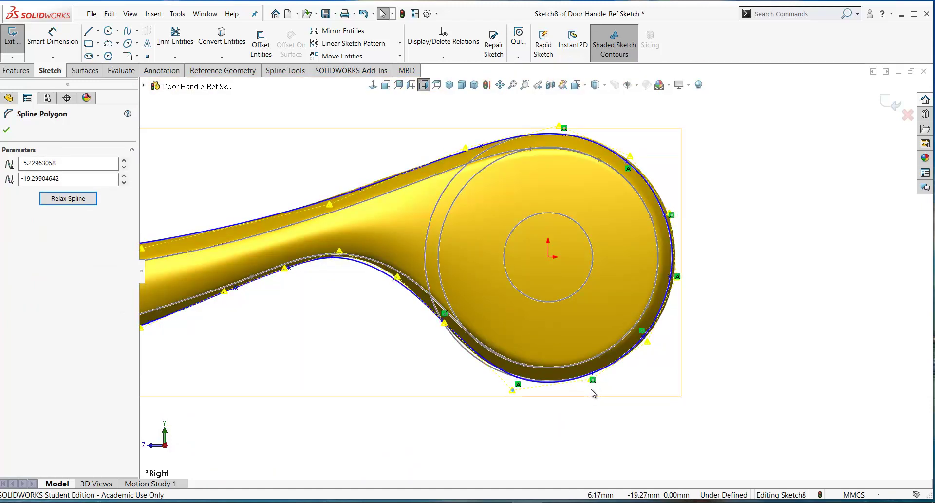
{"action": "scroll", "coordinate": [486, 404], "scroll_direction": "down", "scroll_amount": 3}
{"action": "left_click_drag", "start_coordinate": [499, 378], "coordinate": [483, 370]}
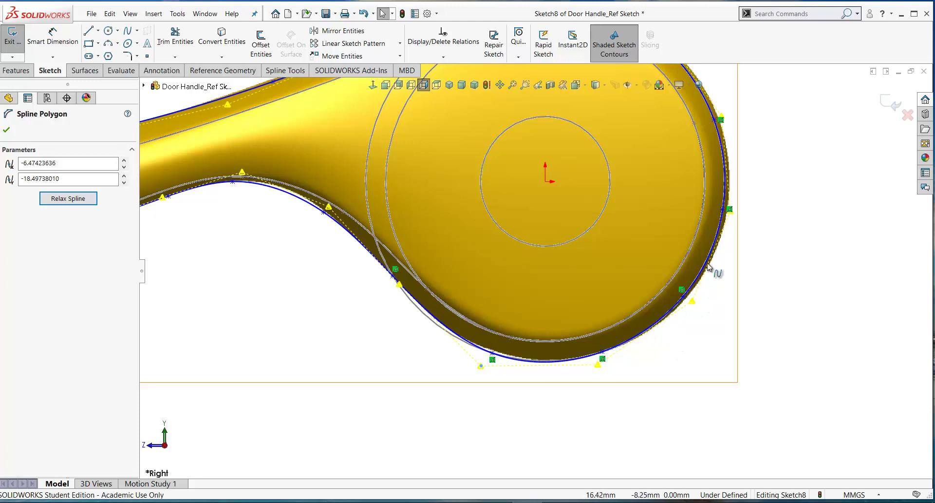
{"action": "scroll", "coordinate": [581, 258], "scroll_direction": "up", "scroll_amount": 3}
{"action": "scroll", "coordinate": [368, 236], "scroll_direction": "down", "scroll_amount": 3}
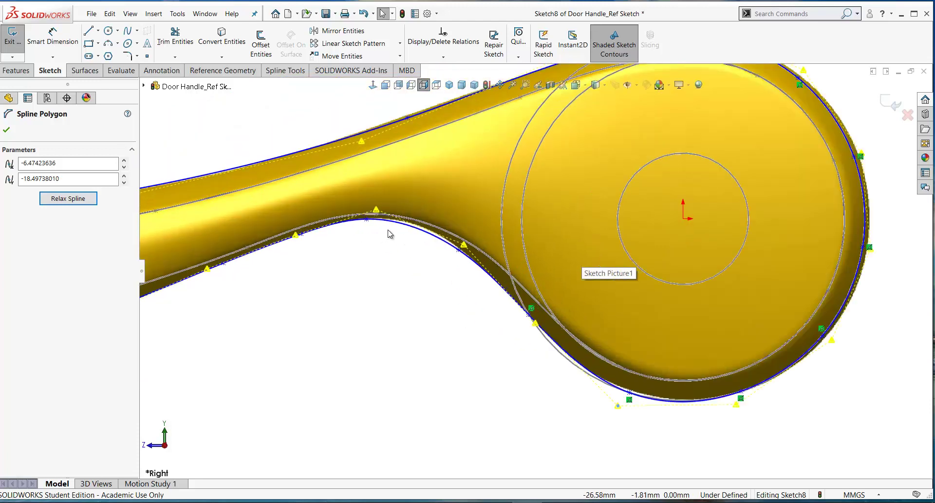
{"action": "scroll", "coordinate": [363, 312], "scroll_direction": "up", "scroll_amount": 5}
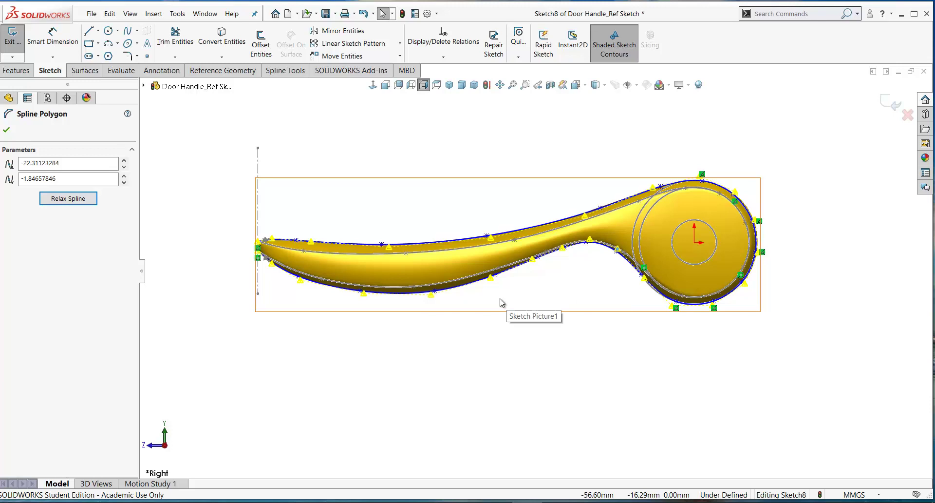
{"action": "left_click", "coordinate": [7, 131]}
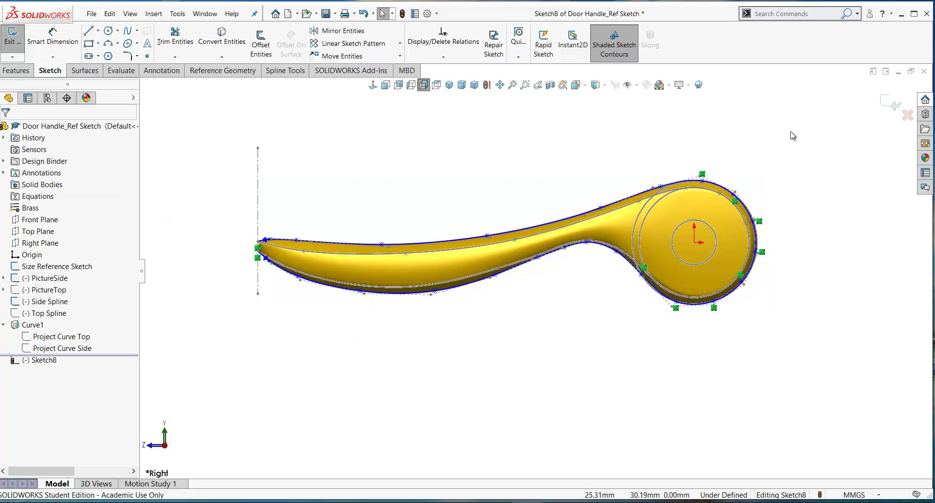
Exit Sketch8, rename it 'Centre Profile Sketch', and hide Size Reference Sketch and PictureSide
{"action": "left_click", "coordinate": [892, 104]}
{"action": "type", "text": "Centre Profile"}
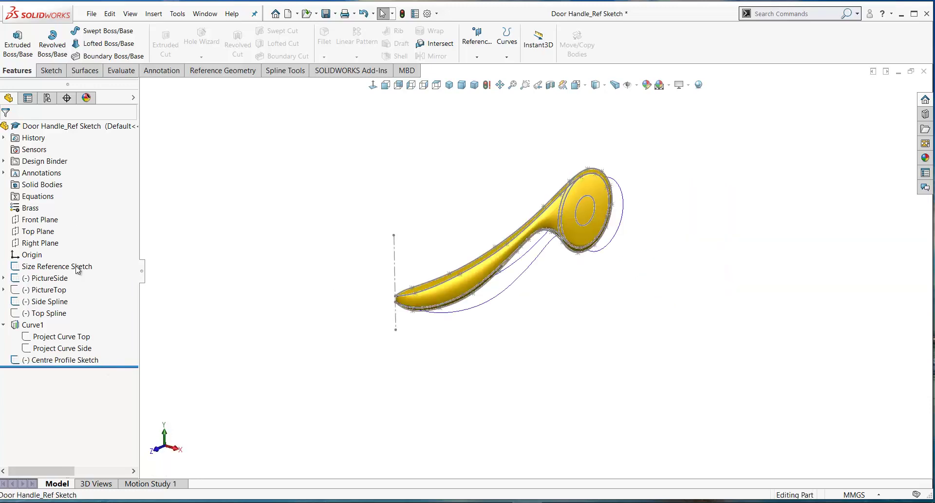
{"action": "left_click", "coordinate": [78, 268]}
{"action": "left_click", "coordinate": [86, 251]}
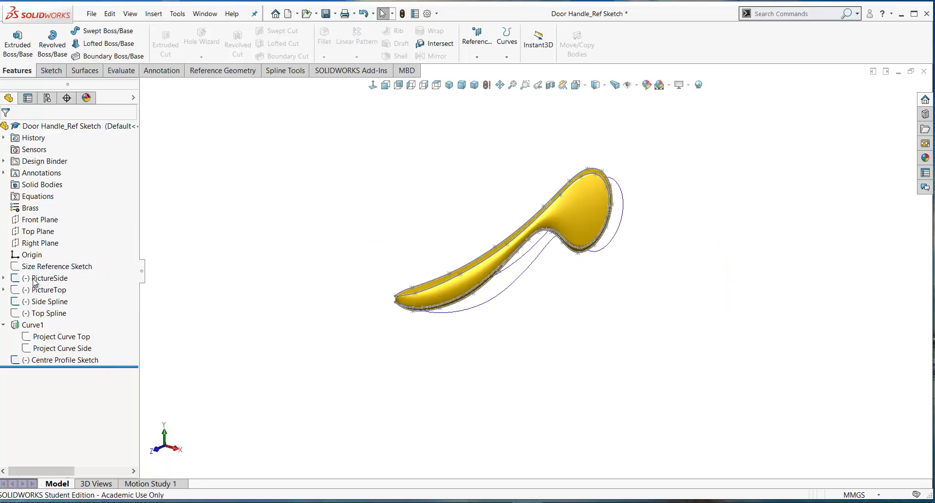
{"action": "left_click", "coordinate": [36, 278]}
{"action": "left_click", "coordinate": [42, 264]}
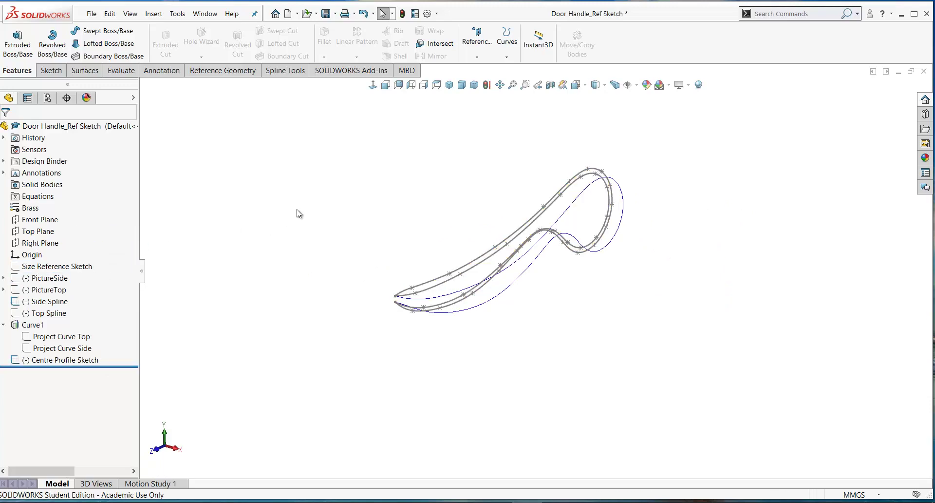
Orbit the view to compare Centre Profile Sketch with Curve1 in 3D
{"action": "middle_click_drag", "start_coordinate": [300, 193], "coordinate": [229, 291]}
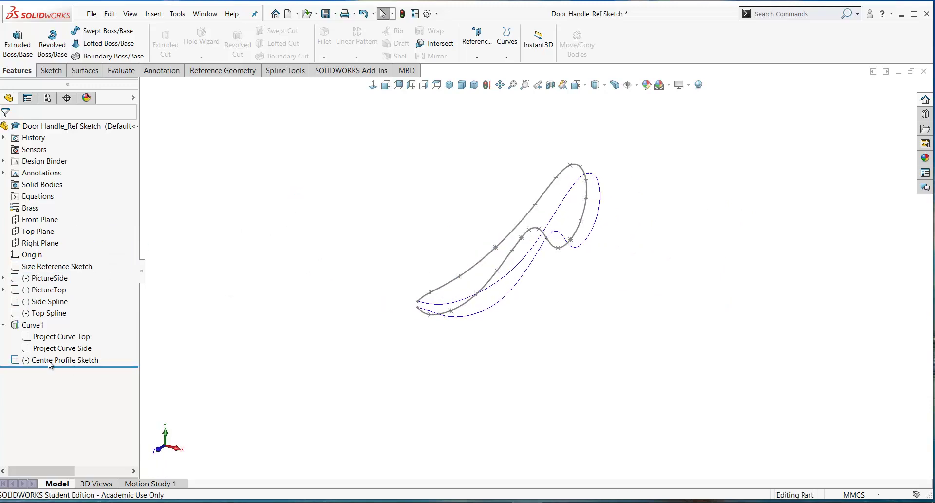
{"action": "left_click", "coordinate": [49, 360]}
{"action": "left_click", "coordinate": [248, 292]}
{"action": "left_click", "coordinate": [28, 327]}
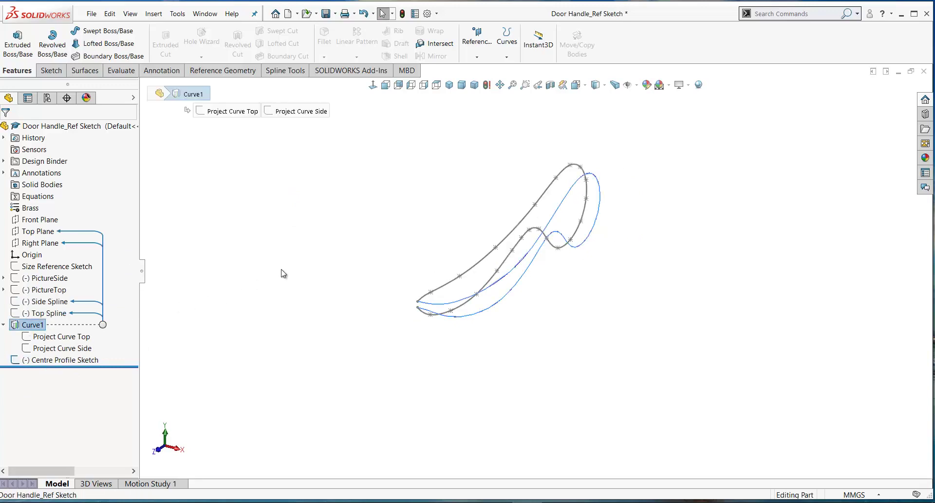
{"action": "mouse_move", "coordinate": [321, 236]}
{"action": "middle_mouse_down"}
{"action": "mouse_move", "coordinate": [347, 222]}
{"action": "mouse_move", "coordinate": [313, 240]}
{"action": "middle_mouse_up"}
{"action": "scroll", "coordinate": [521, 161], "scroll_direction": "down", "scroll_amount": 1}
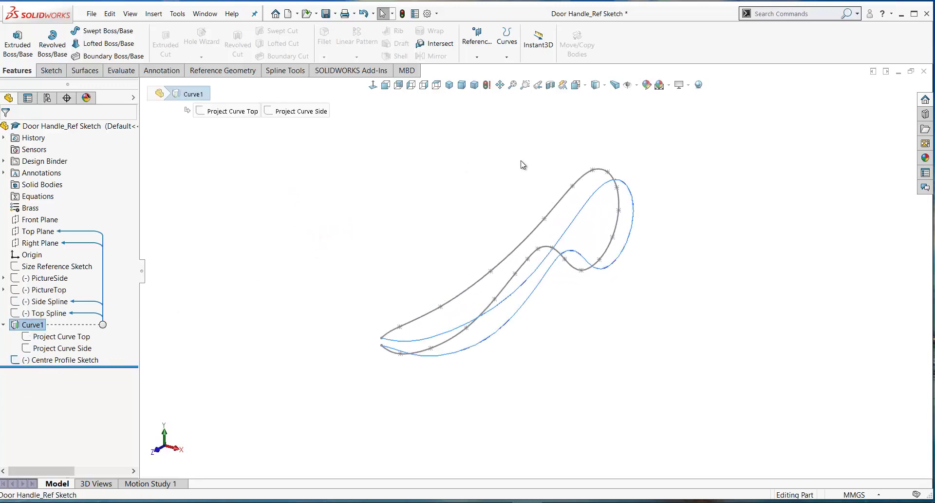
{"action": "scroll", "coordinate": [584, 306], "scroll_direction": "up", "scroll_amount": 4}
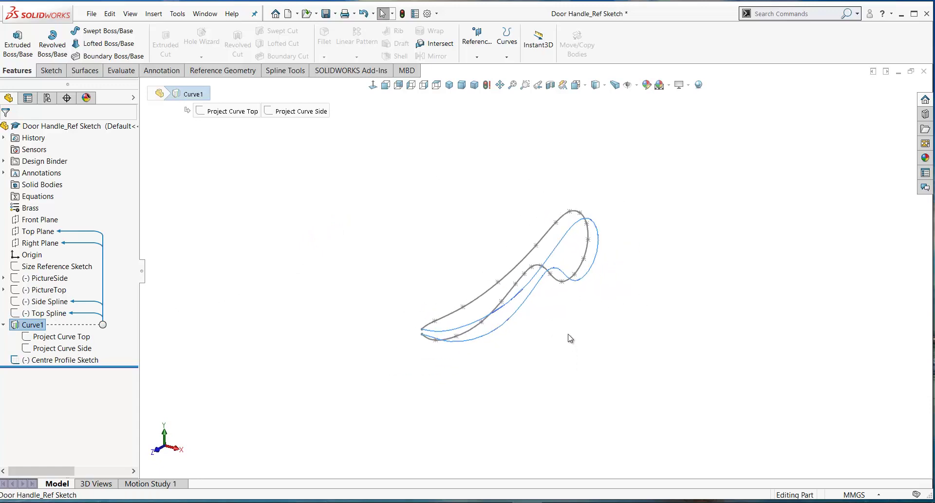
{"action": "scroll", "coordinate": [564, 300], "scroll_direction": "down", "scroll_amount": 1}
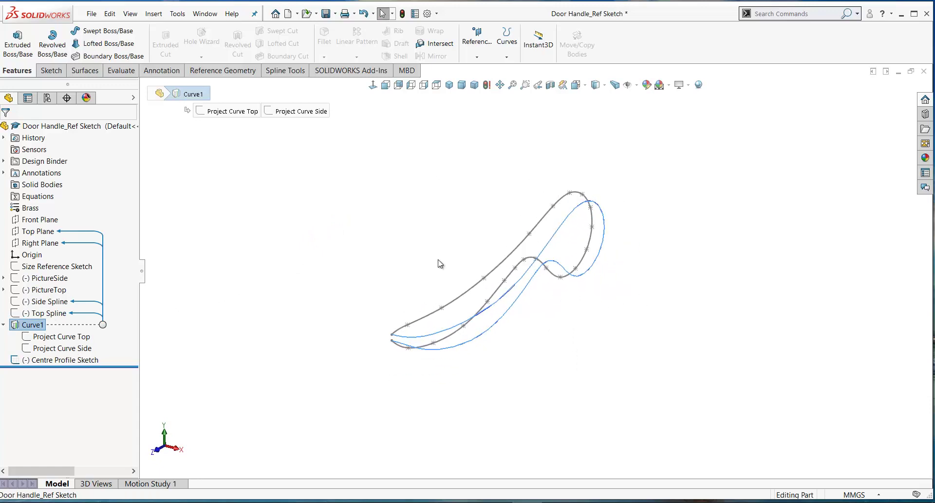
{"action": "middle_click_drag", "start_coordinate": [437, 259], "coordinate": [454, 229]}
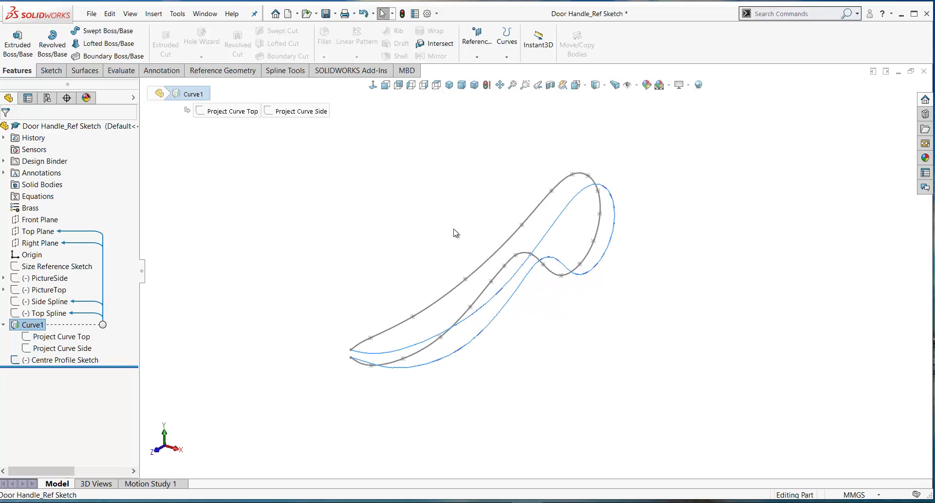